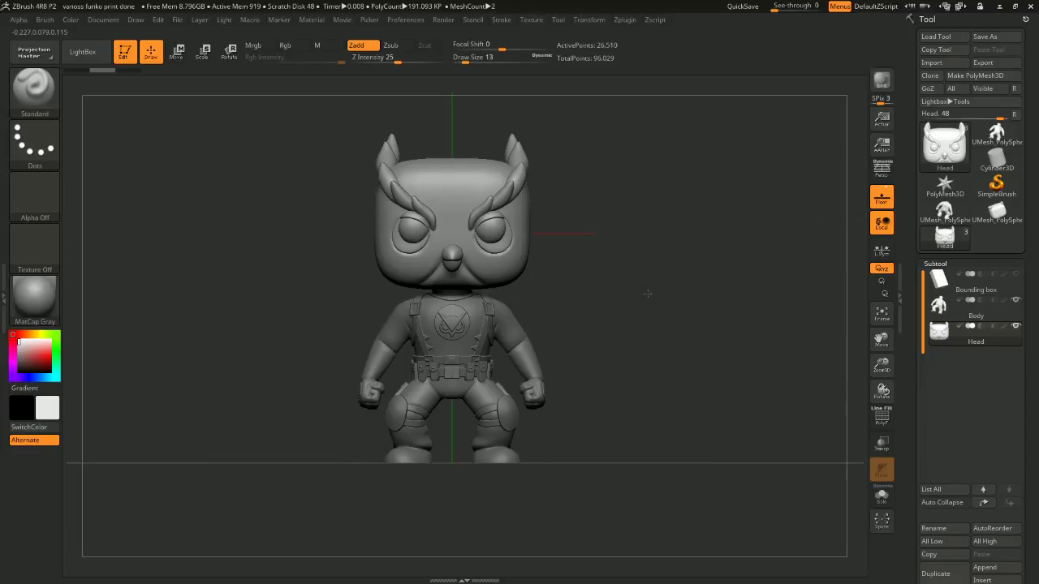
Examine the complete owl-headed figure from several sides and frame it from the front.
left_click_drag(541, 279, 692, 296)
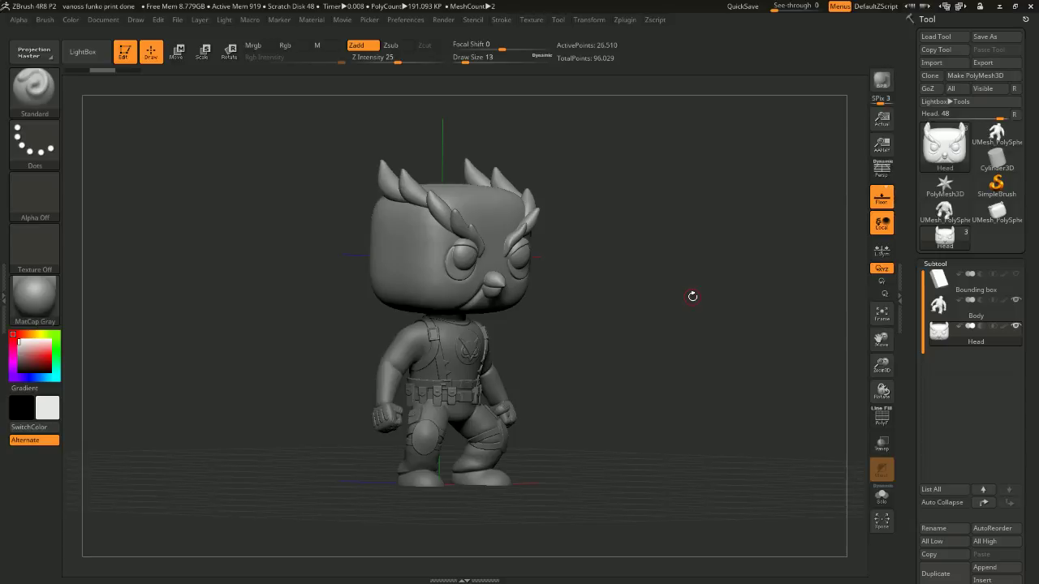
left_click_drag(692, 296, 692, 300)
left_click_drag(758, 245, 719, 269)
key("f")
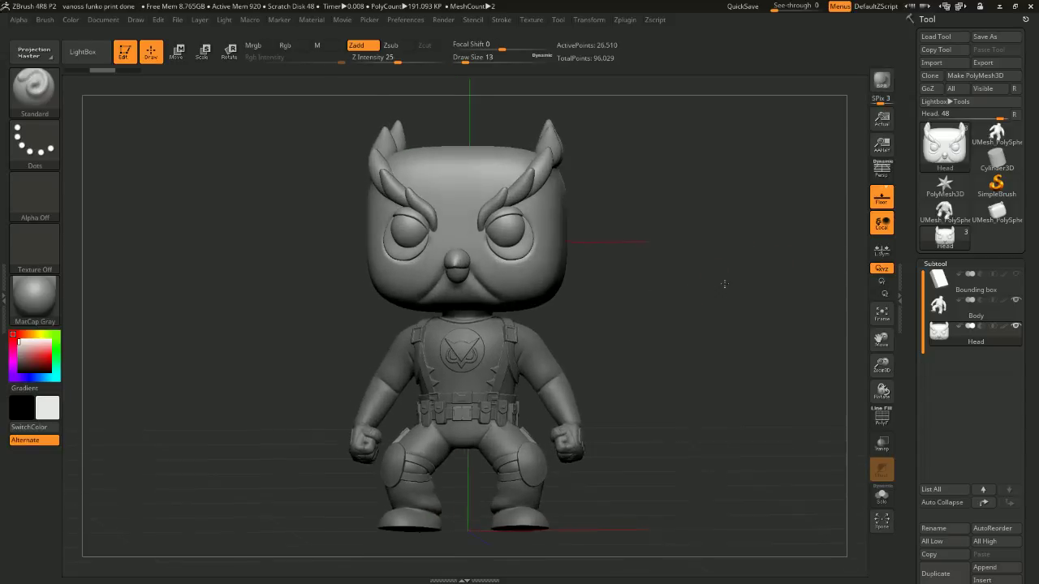
Make Body the active subtool and inspect it on its own with the Head temporarily hidden.
left_click(1015, 325)
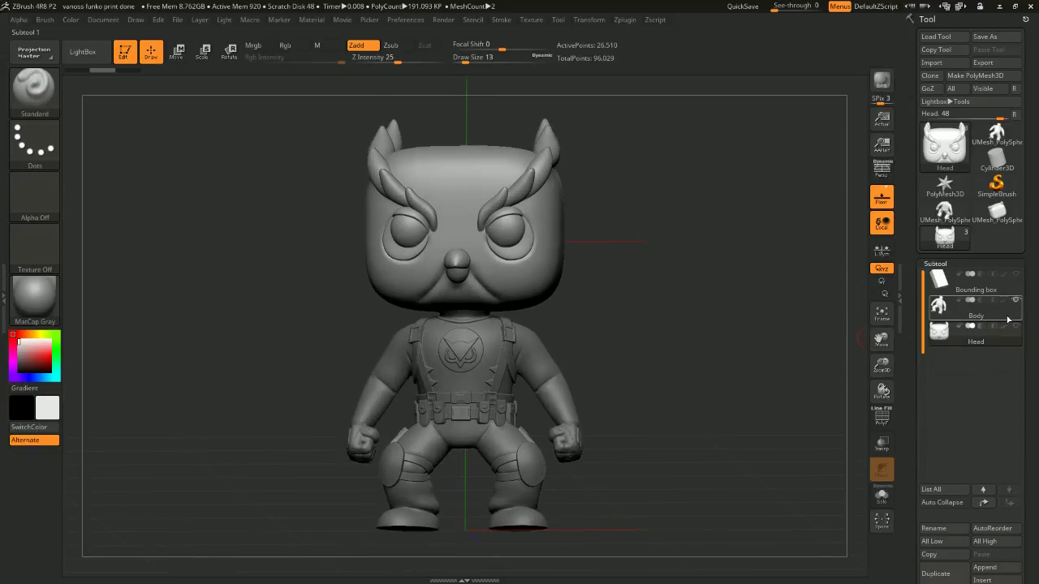
left_click_drag(728, 342, 795, 340)
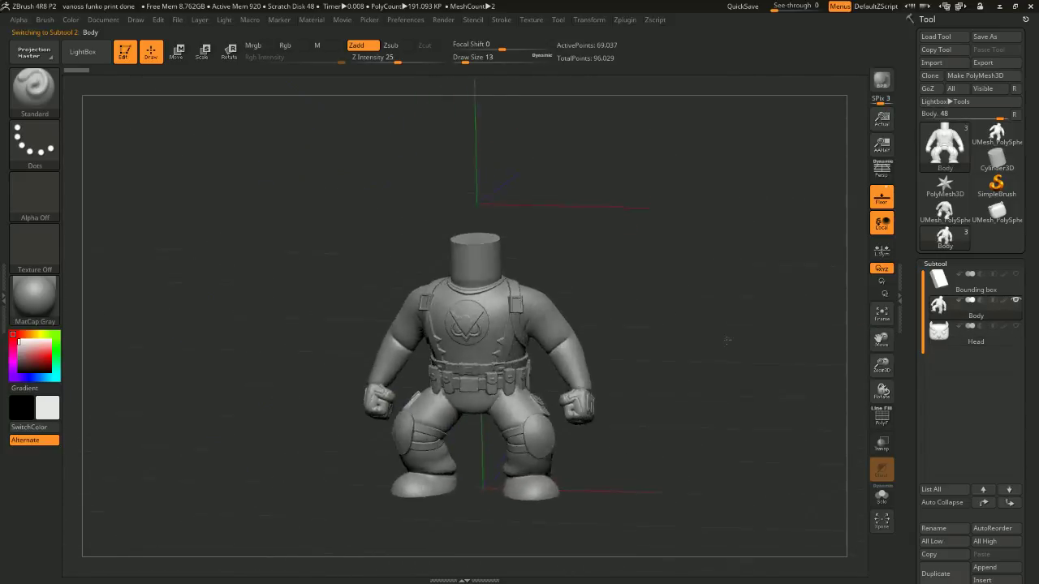
left_click(1015, 325)
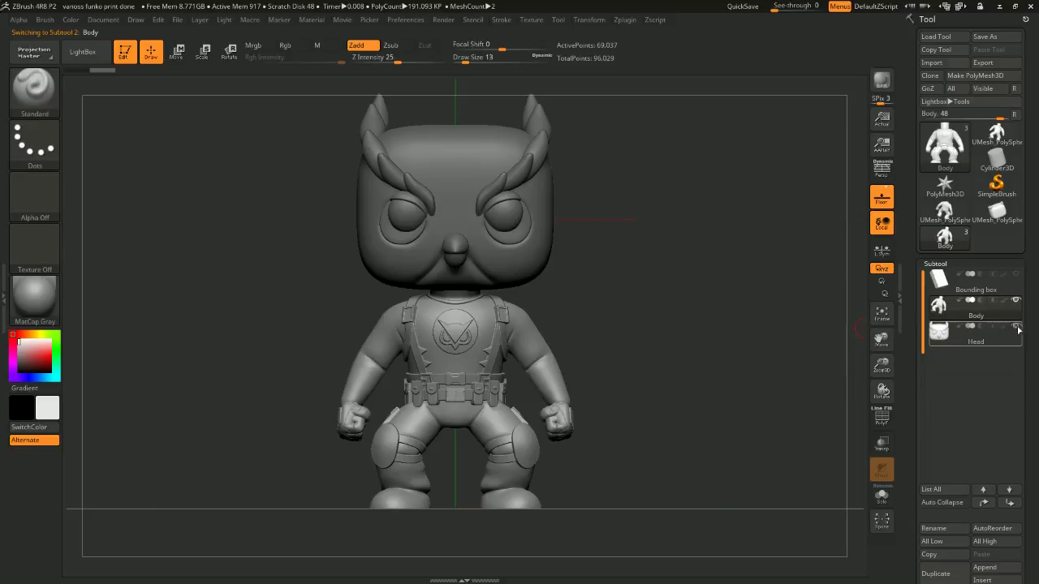
Hide the Body, make Head the active subtool and inspect the owl head on its own.
left_click(1015, 301)
left_click(974, 335)
left_click_drag(812, 315, 747, 289)
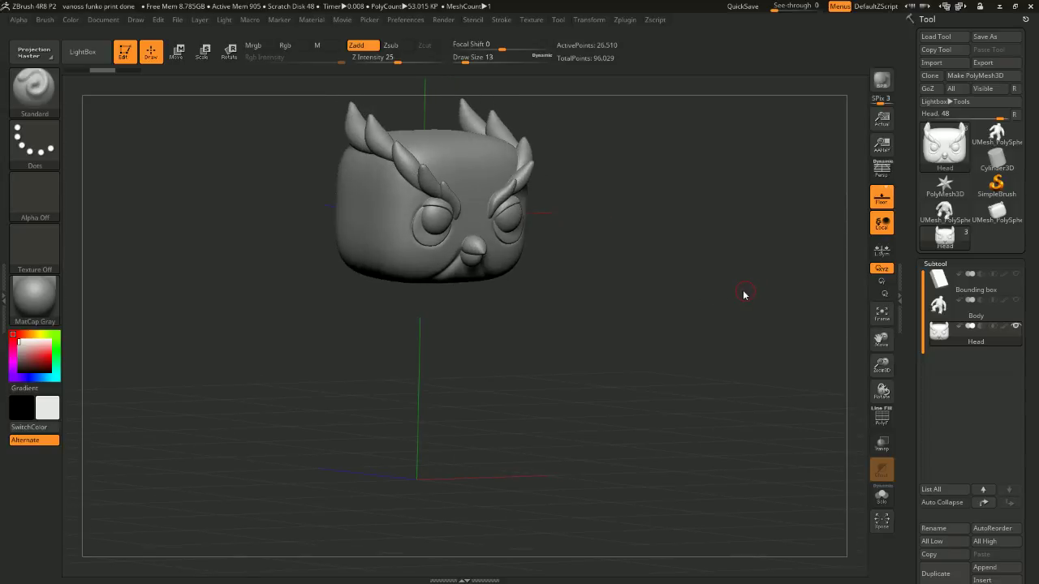
left_click_drag(745, 281, 760, 295, "shift")
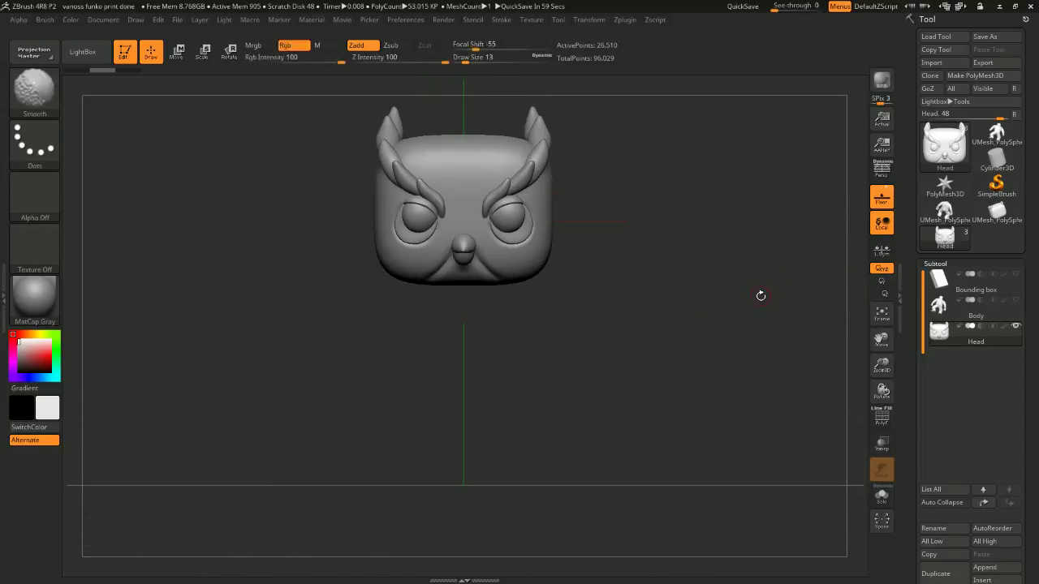
Hide the interface shelves around the canvas and open the project "basically3".
key("Tab")
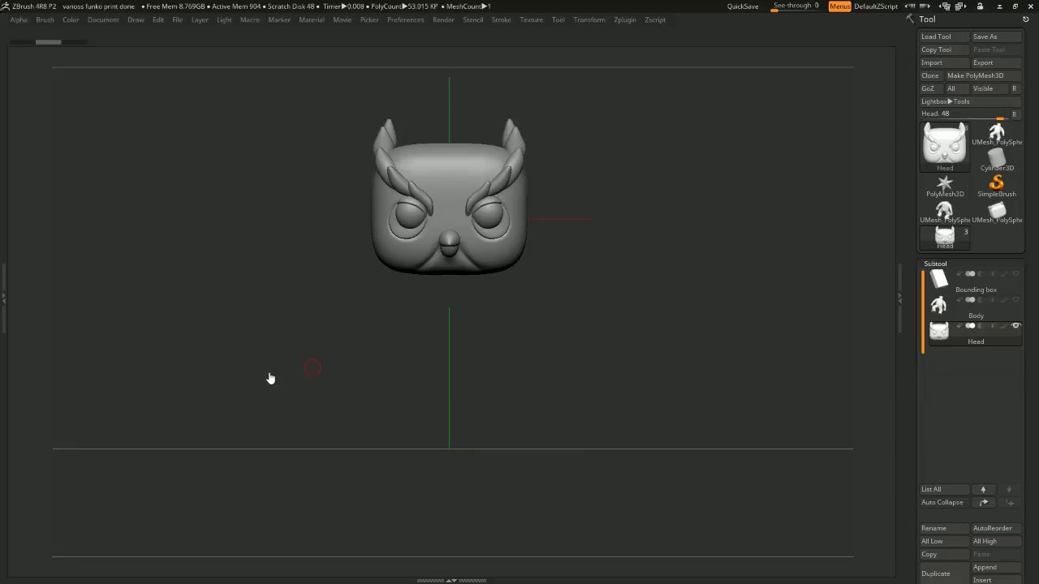
left_click_drag(757, 269, 771, 275)
left_click(178, 21)
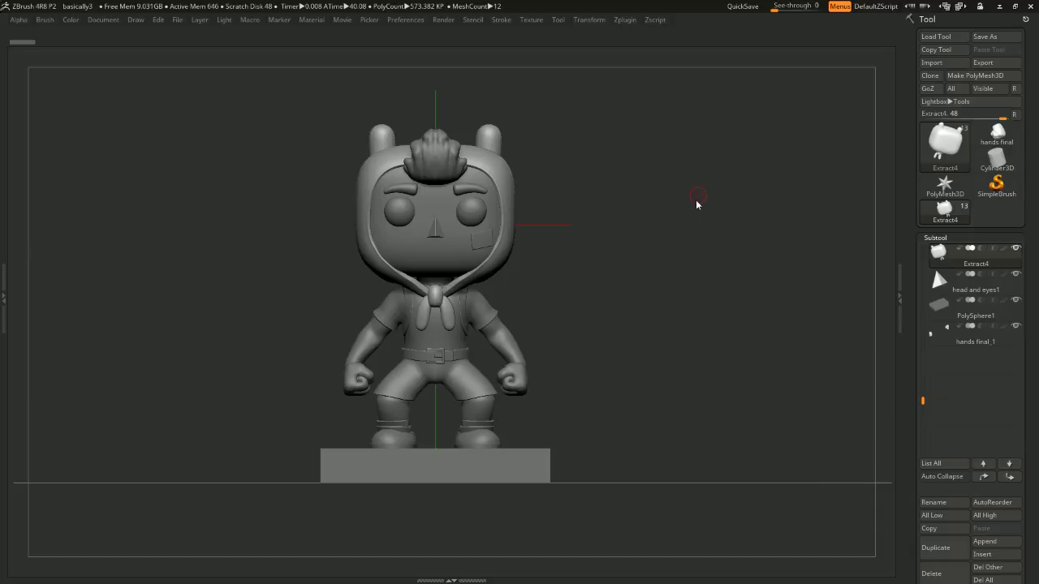
Open the project "daithi 3".
left_click_drag(653, 257, 622, 264)
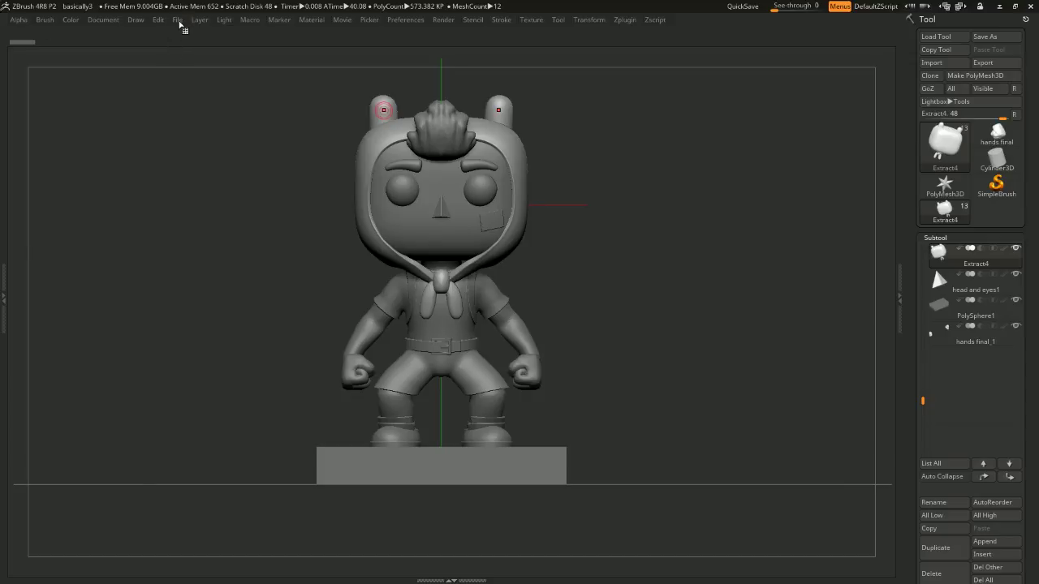
left_click(180, 23)
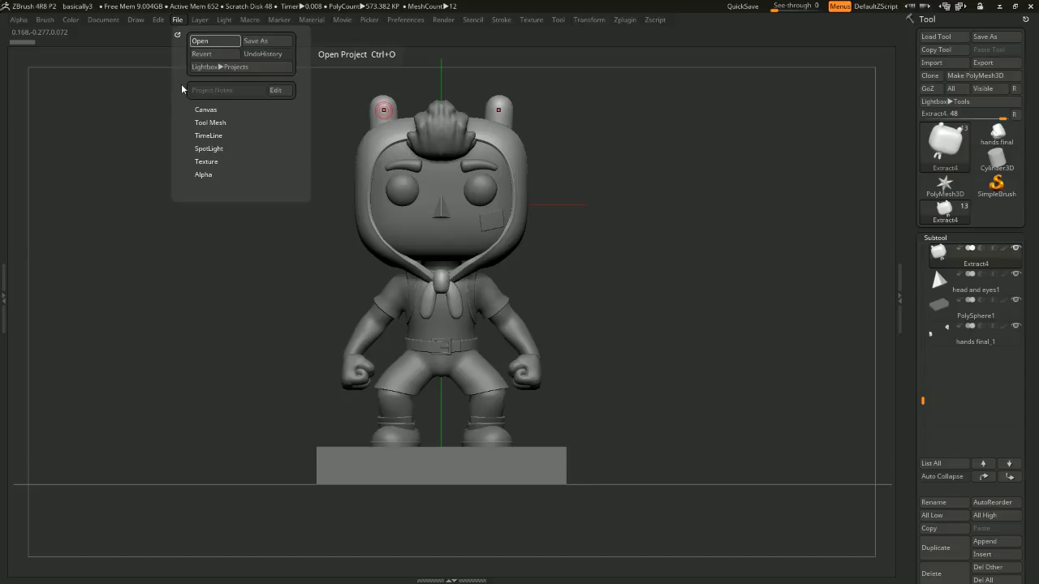
left_click(266, 102)
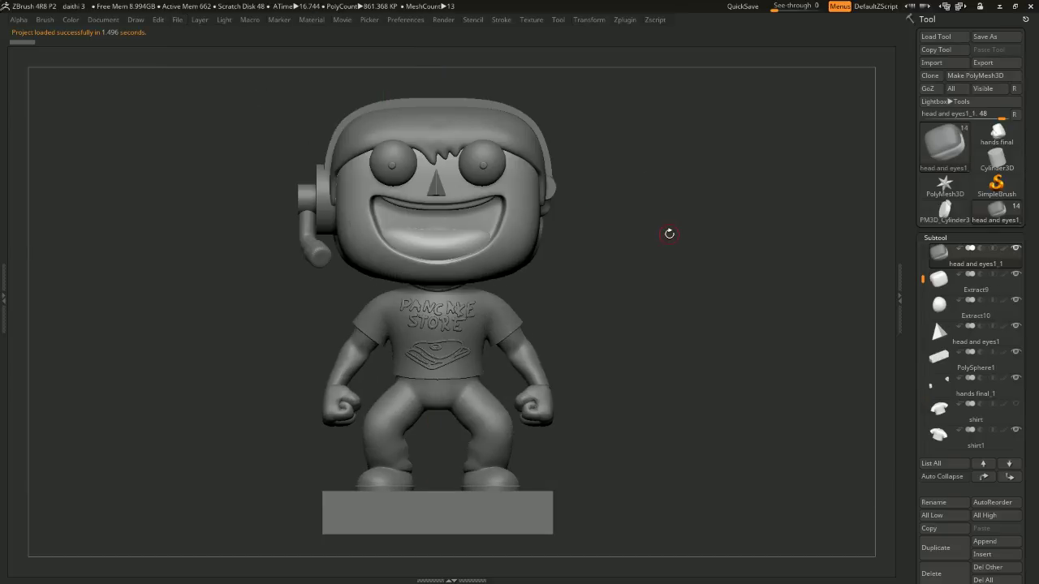
Make shirt1 the active subtool and examine the headset-wearing figure from several angles.
left_click_drag(647, 248, 585, 279)
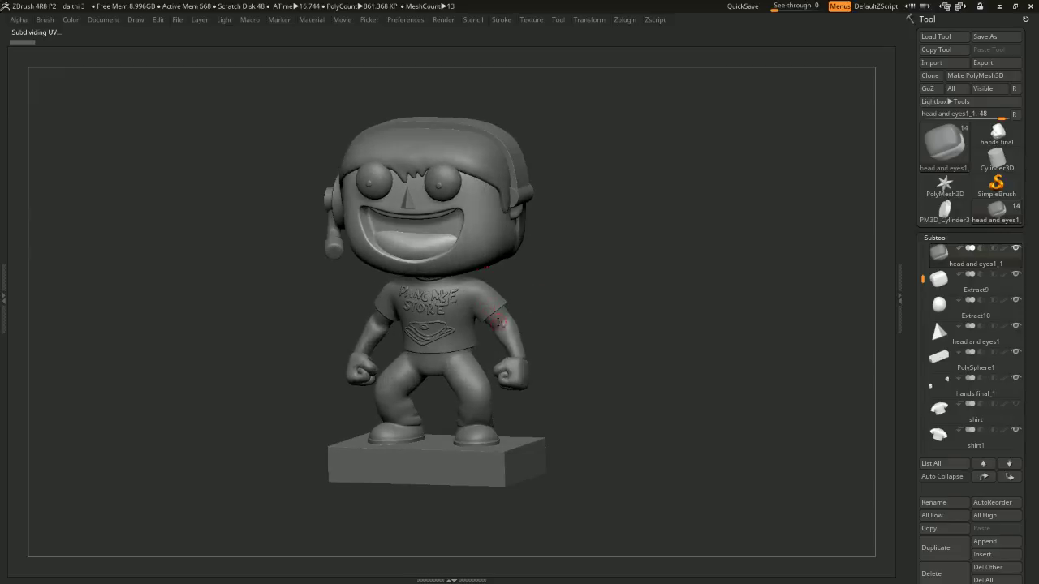
left_click(498, 302, "alt")
left_click_drag(591, 282, 608, 316)
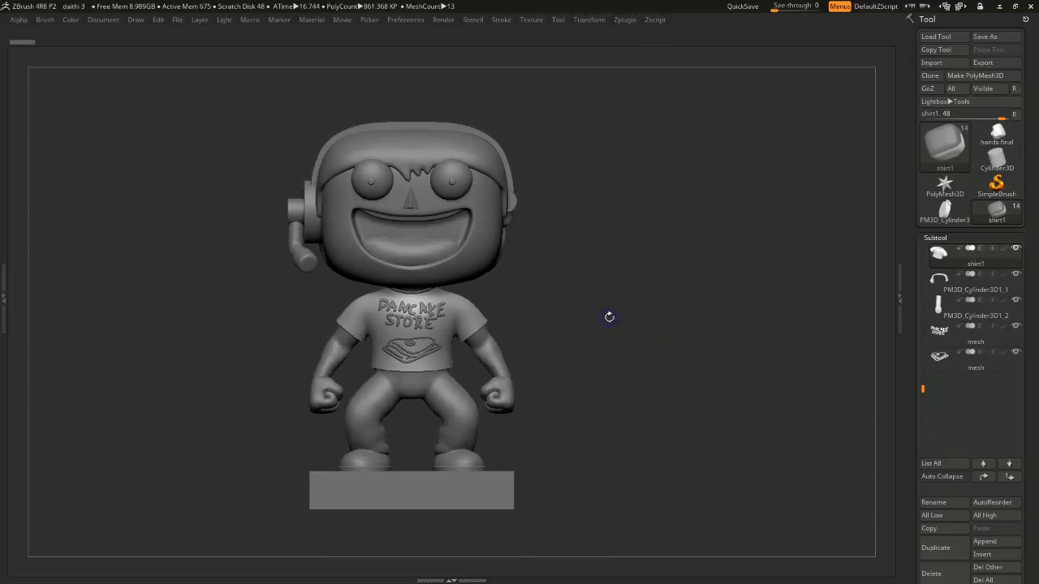
left_click_drag(636, 278, 590, 309, "alt")
key("f")
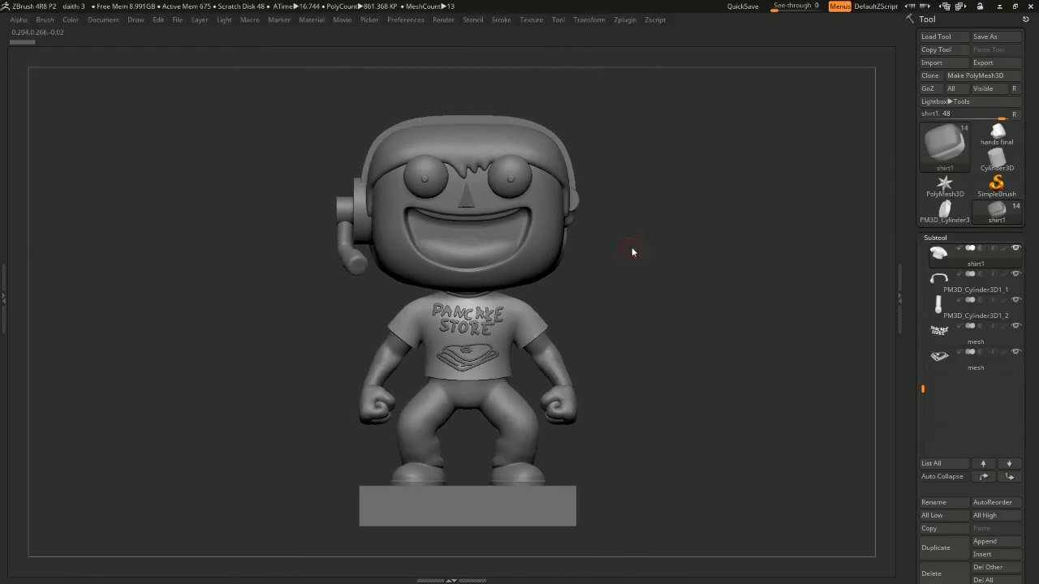
mouse_move(631, 248)
left_mouse_down()
mouse_move(672, 267)
mouse_move(641, 262)
left_mouse_up()
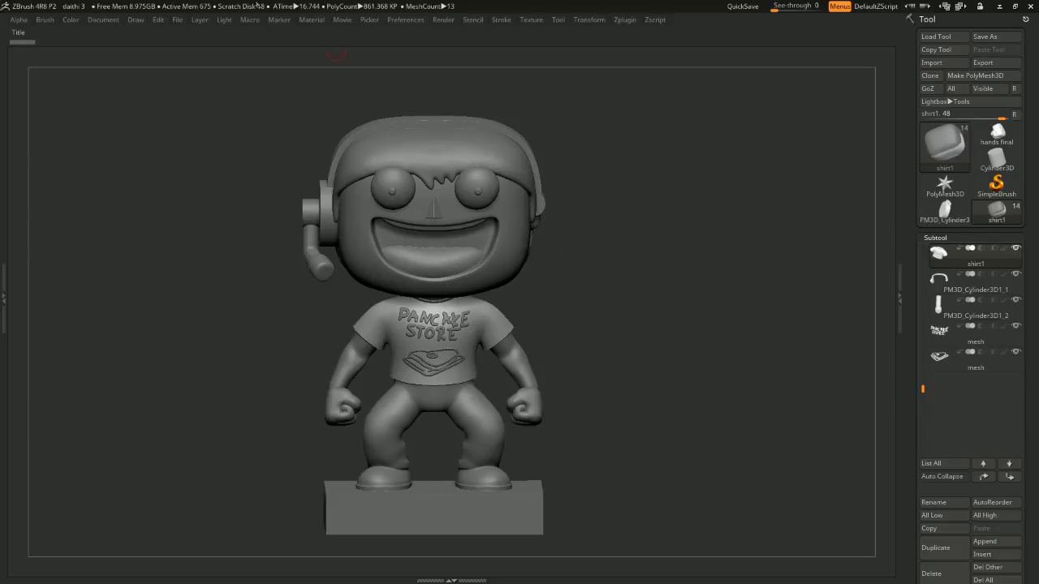
Open the project "h20 Delirious 2 history" and examine the masked figure from the front and side.
left_click(181, 22)
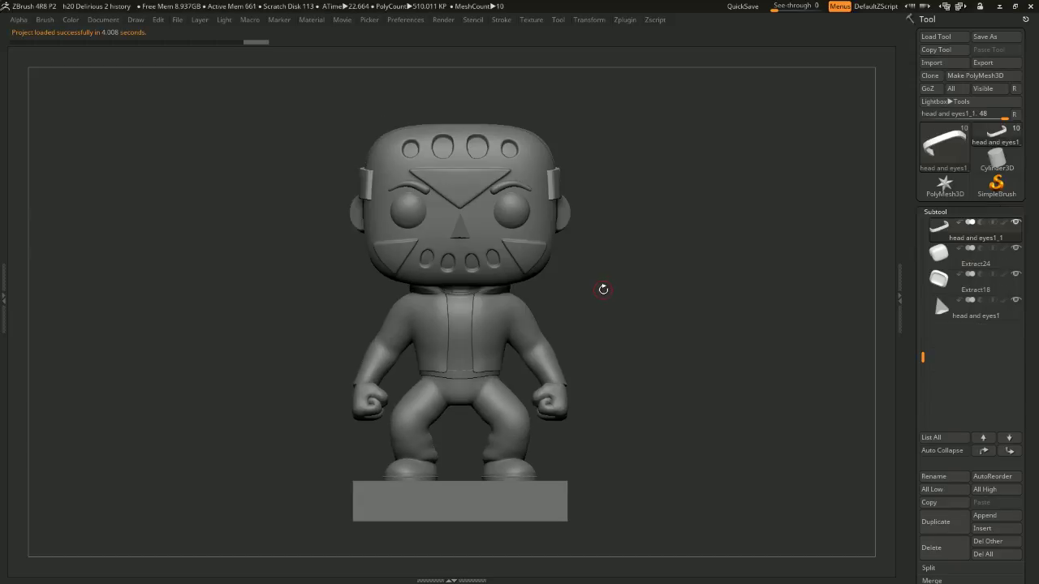
left_click_drag(616, 290, 662, 313)
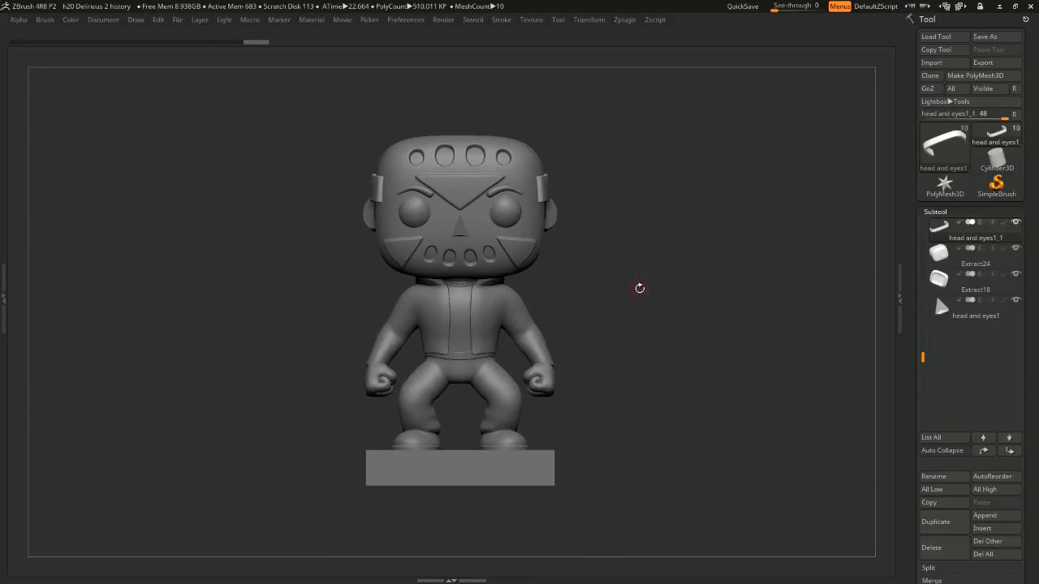
mouse_move(668, 306)
left_mouse_down()
mouse_move(625, 278)
mouse_move(598, 276)
mouse_move(666, 303)
mouse_move(719, 301)
mouse_move(655, 290)
left_mouse_up()
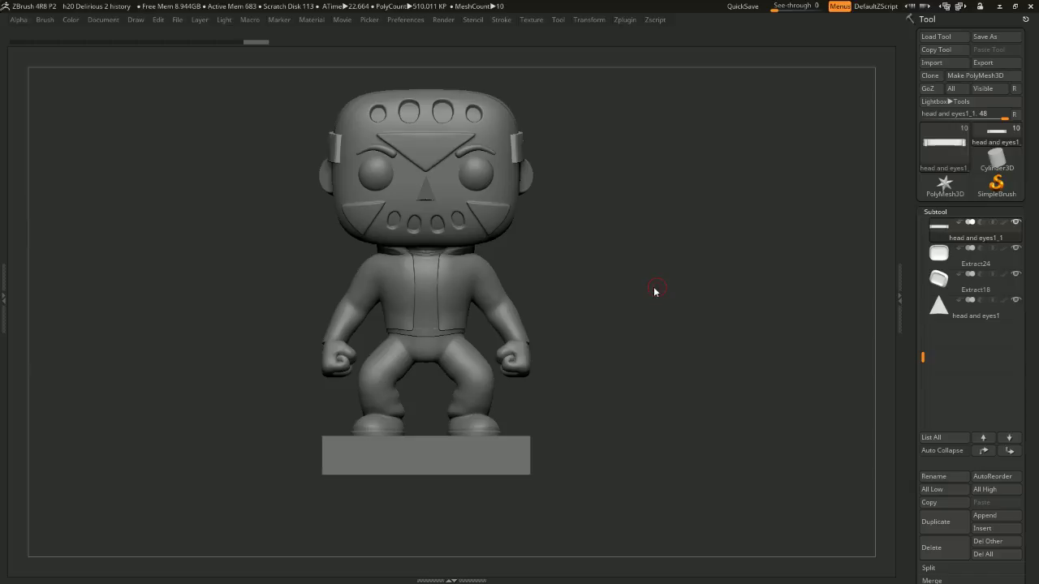
left_click_drag(638, 294, 679, 305)
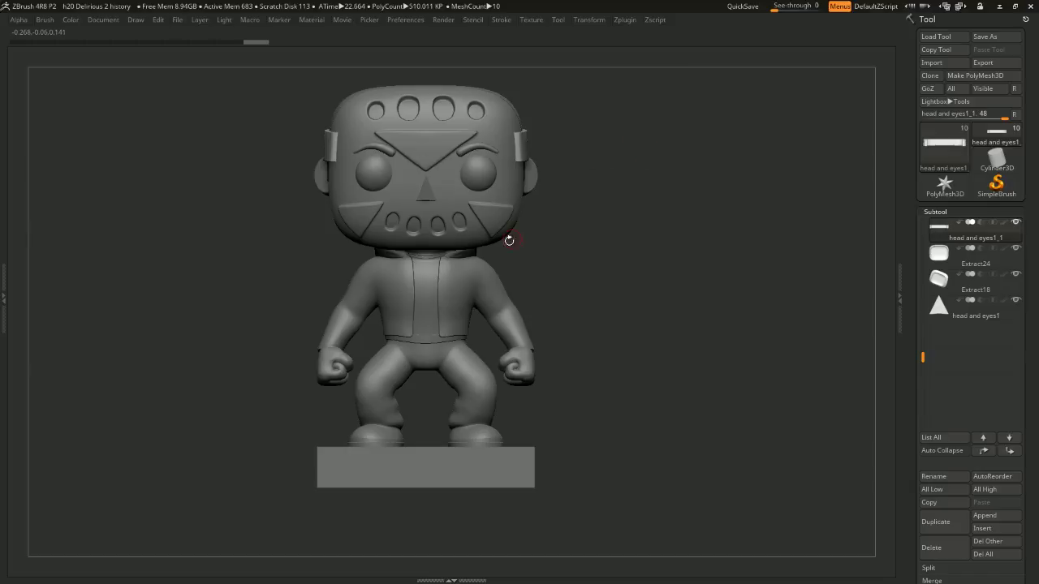
left_click_drag(633, 246, 579, 284)
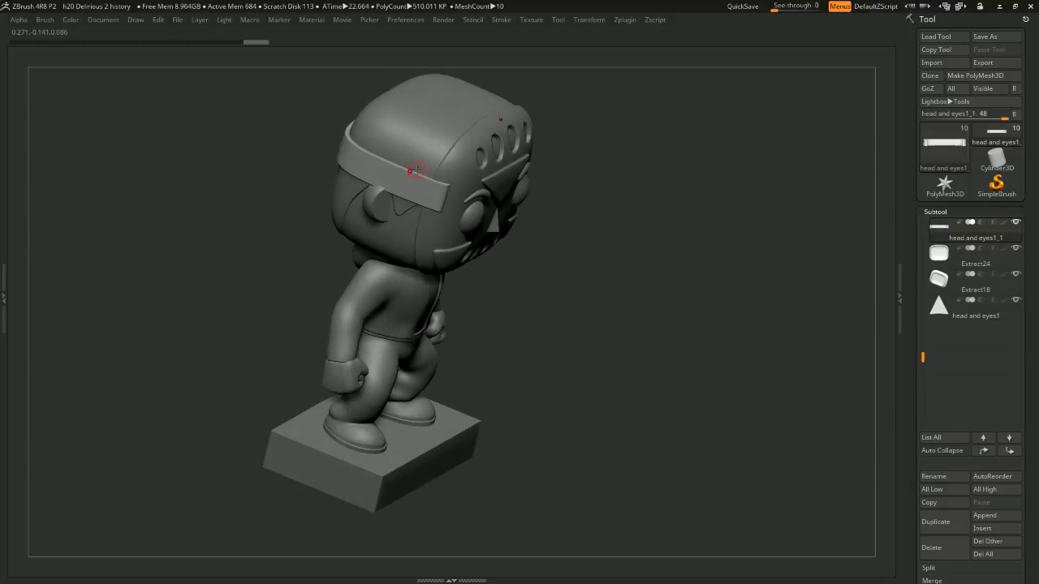
key("ctrl+z")
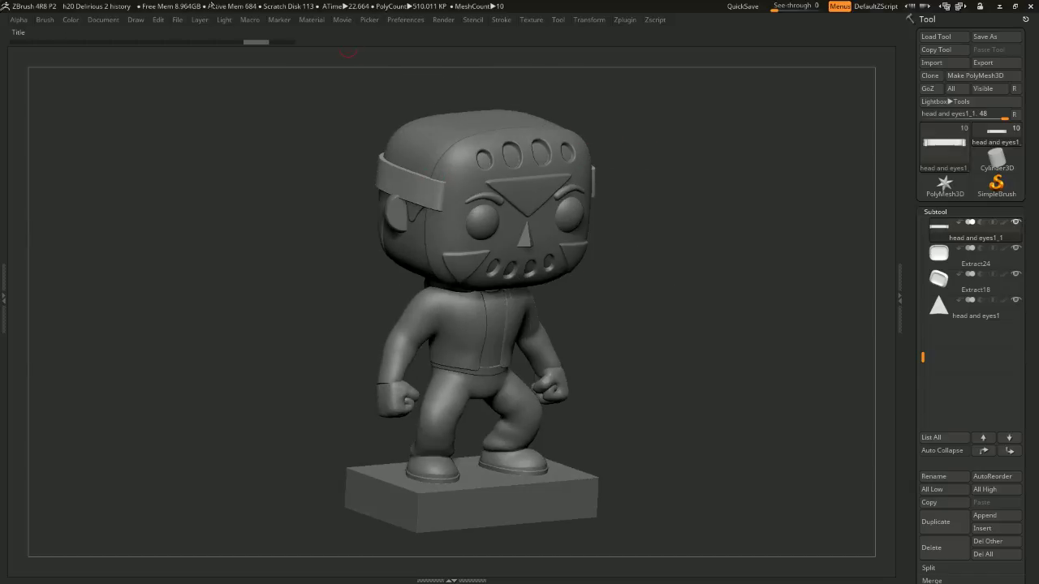
Open the project "pewdiepie 3D PRINT READY done" and hide its Bounding box subtool.
left_click(177, 19)
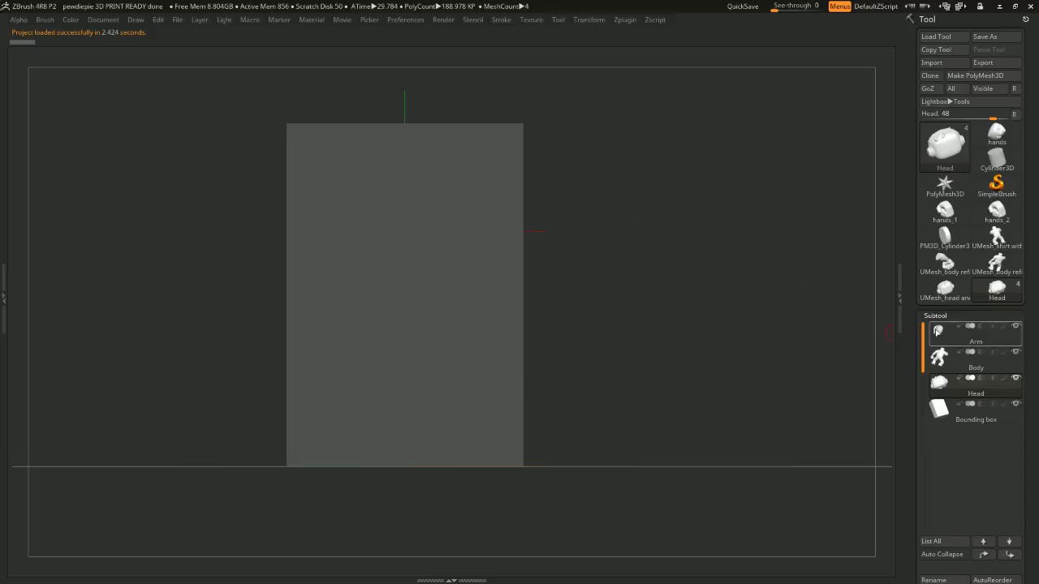
left_click(1016, 404)
key("f")
mouse_move(673, 338)
left_mouse_down()
mouse_move(779, 339)
mouse_move(680, 345)
left_mouse_up()
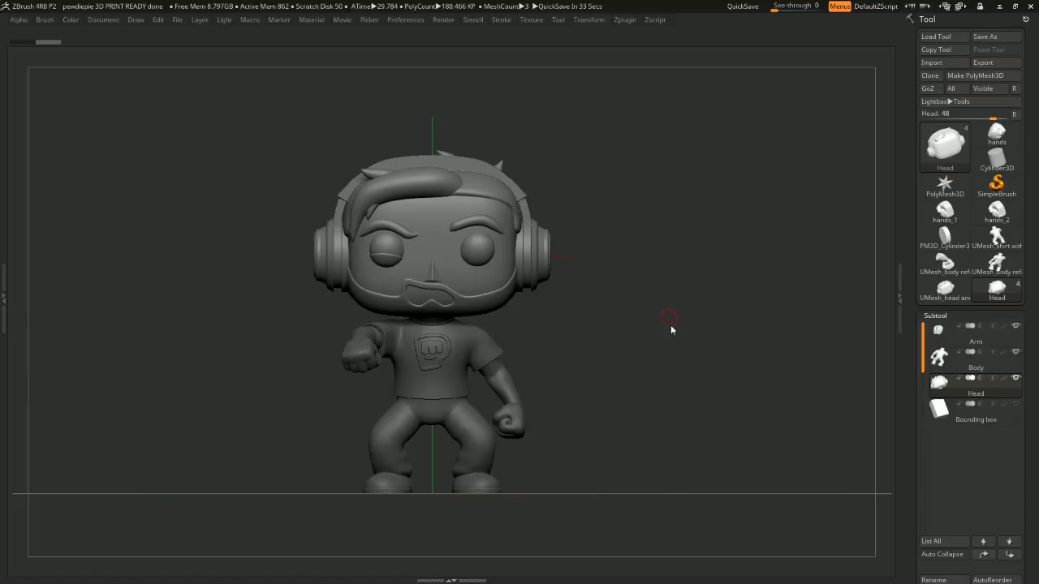
Examine the headphone-wearing figure's head, outstretched arm and body from several angles.
left_click_drag(654, 327, 691, 357)
mouse_move(710, 362)
left_mouse_down()
mouse_move(726, 364)
mouse_move(712, 376)
mouse_move(724, 378)
mouse_move(765, 369)
mouse_move(738, 383)
mouse_move(649, 380)
mouse_move(672, 375)
mouse_move(689, 375)
mouse_move(631, 387)
mouse_move(699, 378)
mouse_move(661, 360)
mouse_move(731, 366)
mouse_move(650, 373)
left_mouse_up()
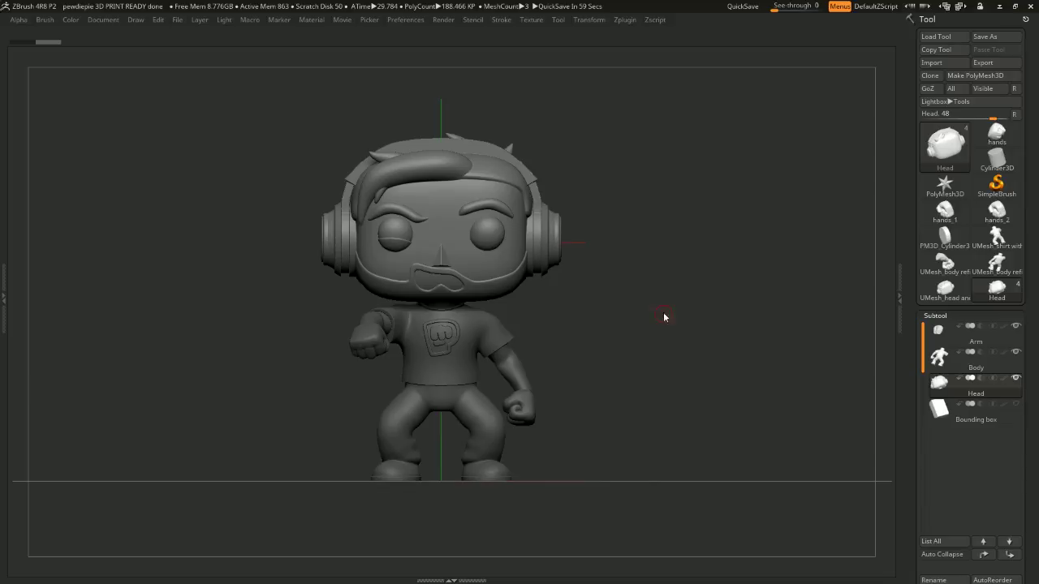
left_click_drag(557, 239, 646, 243)
left_click_drag(378, 141, 661, 288)
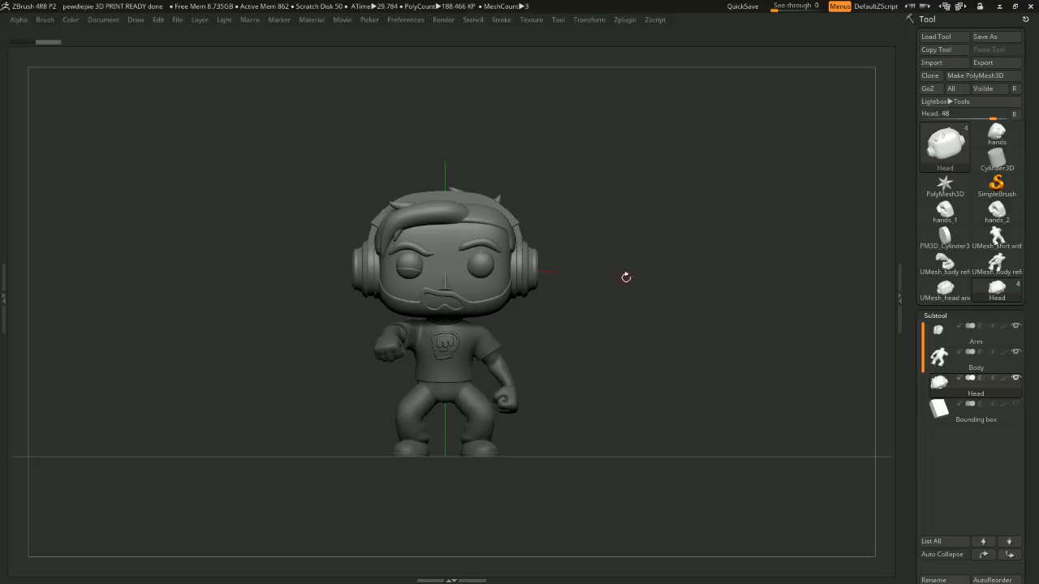
left_click_drag(624, 279, 587, 294, "shift")
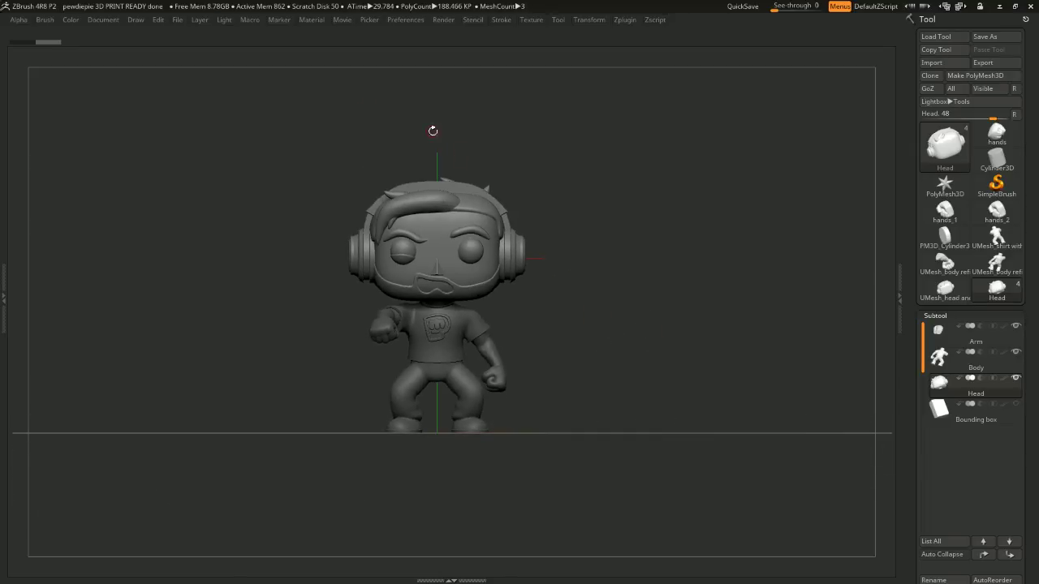
left_click_drag(304, 110, 619, 287)
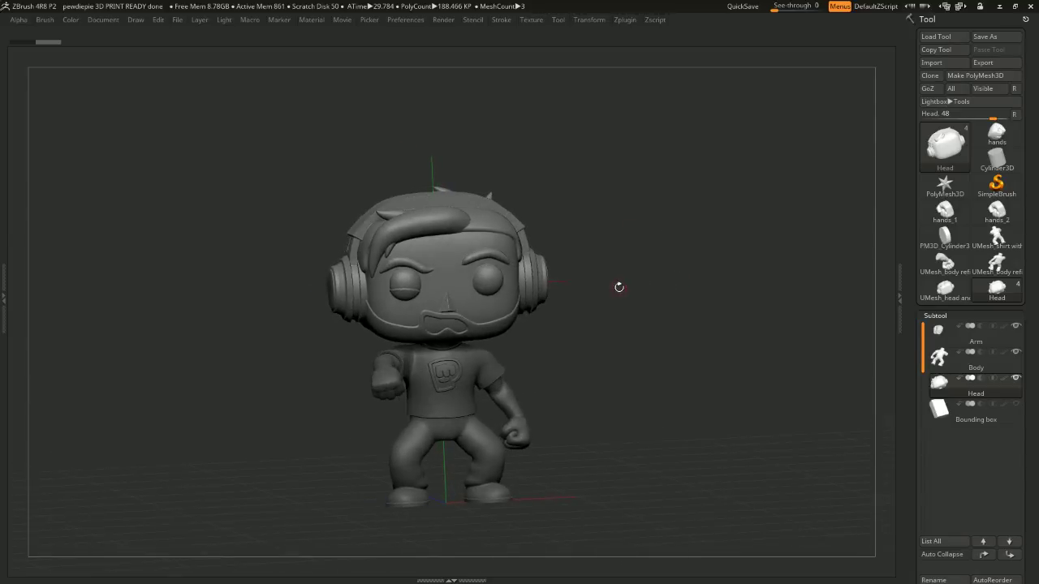
Open the project "roku print ready" and view its block from the front.
left_click(177, 20)
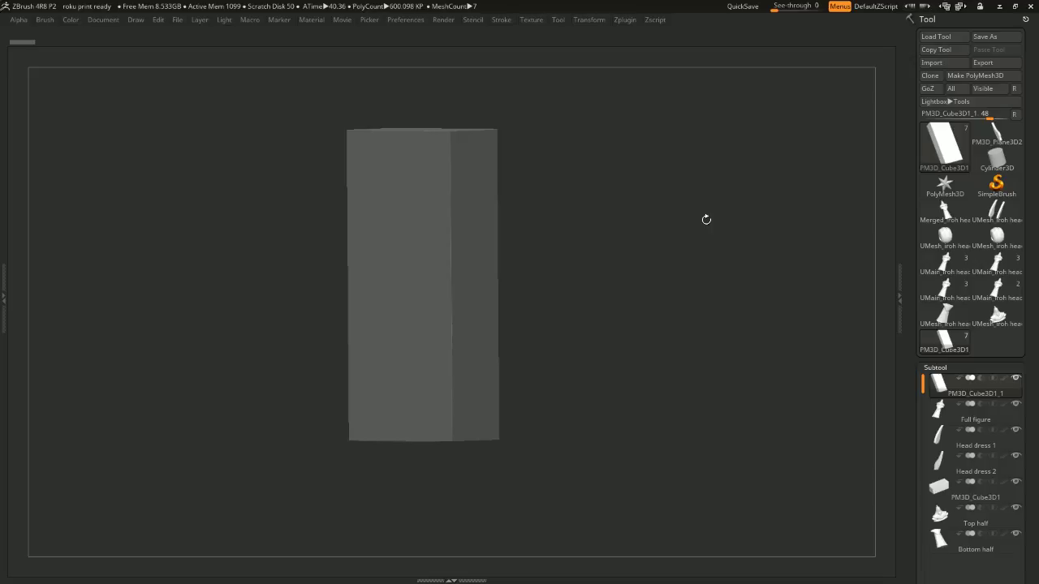
left_click_drag(690, 289, 808, 341)
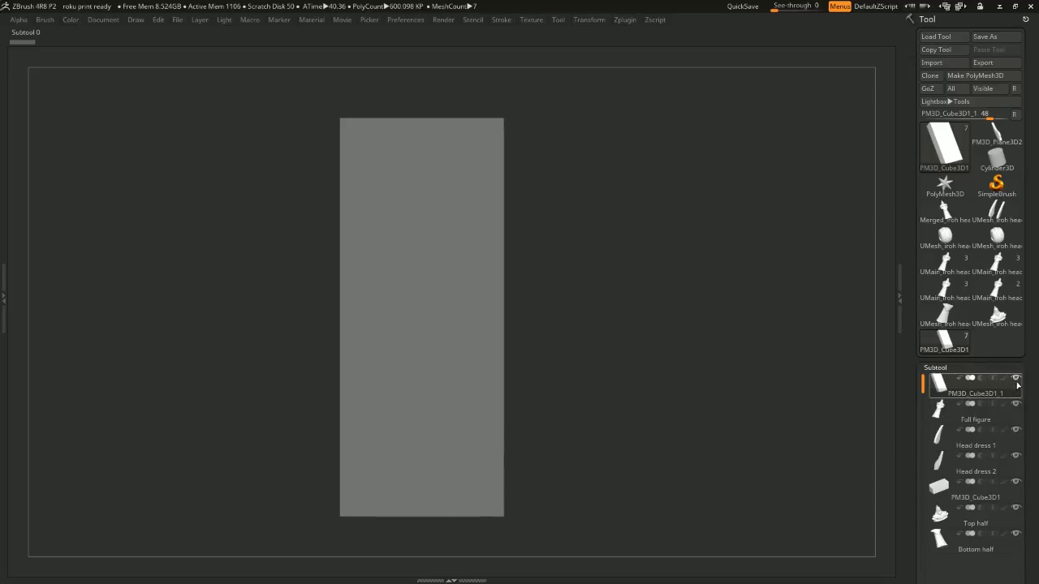
Make Full figure the active subtool and leave only it and the two head dress subtools visible.
left_click(973, 412)
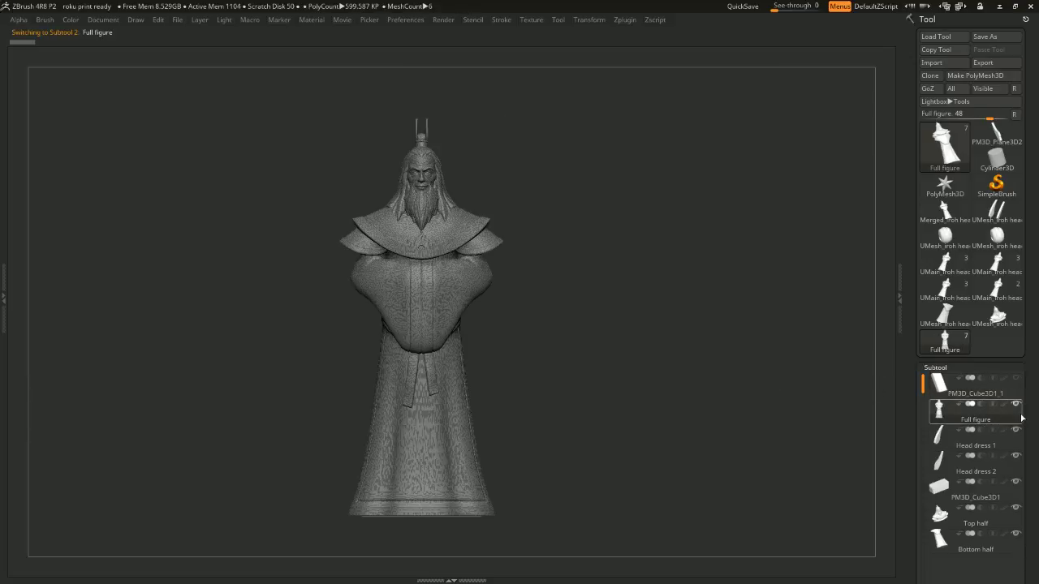
left_click(891, 390)
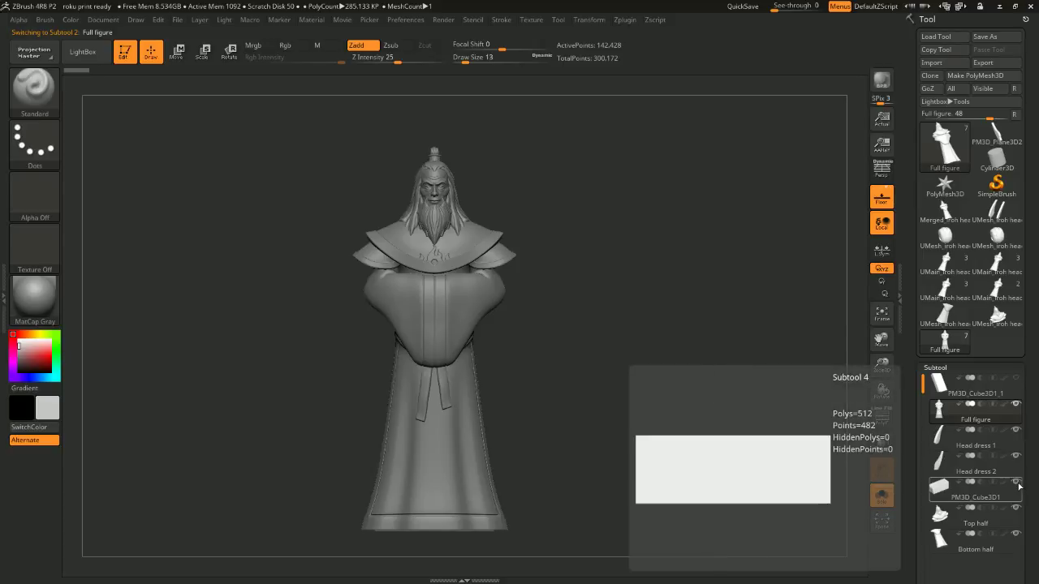
left_click(882, 495)
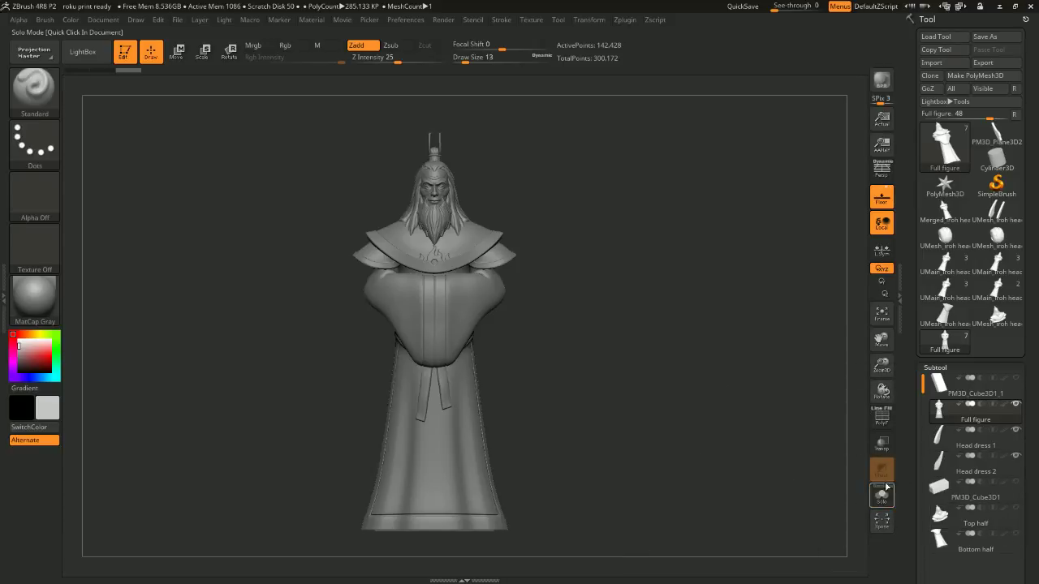
mouse_move(799, 406)
left_mouse_down()
mouse_move(761, 407)
mouse_move(765, 314)
mouse_move(754, 378)
mouse_move(770, 420)
mouse_move(762, 349)
mouse_move(752, 380)
mouse_move(744, 364)
mouse_move(746, 376)
mouse_move(796, 374)
mouse_move(733, 370)
mouse_move(774, 381)
mouse_move(757, 376)
mouse_move(753, 334)
mouse_move(777, 364)
mouse_move(692, 371)
mouse_move(733, 376)
mouse_move(717, 387)
mouse_move(749, 365)
mouse_move(747, 388)
mouse_move(760, 354)
mouse_move(778, 374)
mouse_move(787, 366)
mouse_move(737, 389)
mouse_move(778, 361)
mouse_move(749, 297)
mouse_move(754, 260)
mouse_move(723, 290)
mouse_move(738, 301)
mouse_move(750, 357)
mouse_move(756, 341)
mouse_move(779, 382)
mouse_move(809, 394)
mouse_move(768, 352)
mouse_move(766, 386)
mouse_move(786, 387)
mouse_move(712, 382)
mouse_move(738, 370)
mouse_move(812, 382)
mouse_move(783, 307)
mouse_move(779, 324)
mouse_move(797, 343)
mouse_move(809, 311)
mouse_move(795, 319)
left_mouse_up()
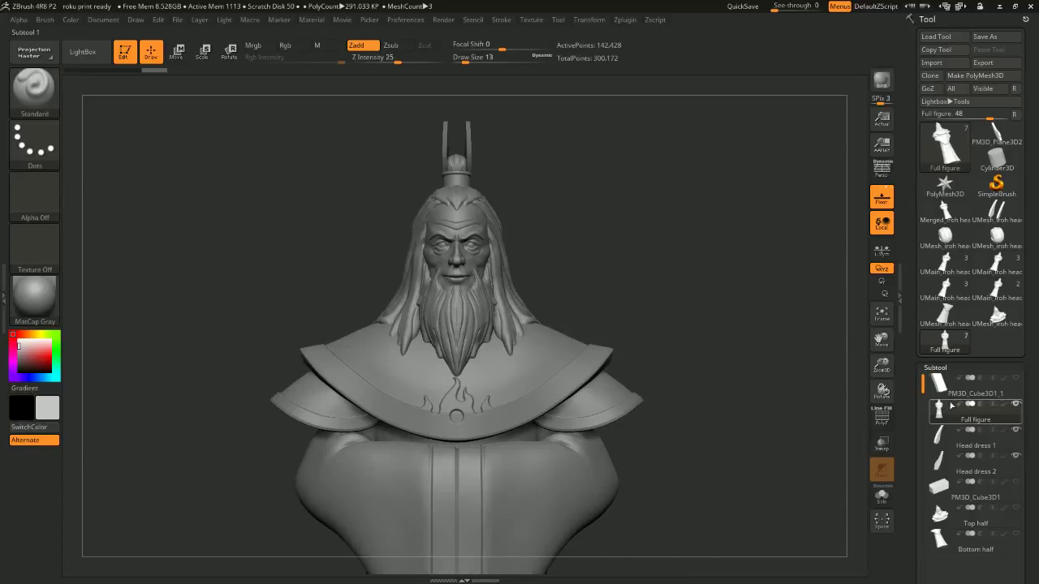
Open the project "chibi witch mercy 10".
left_click(177, 20)
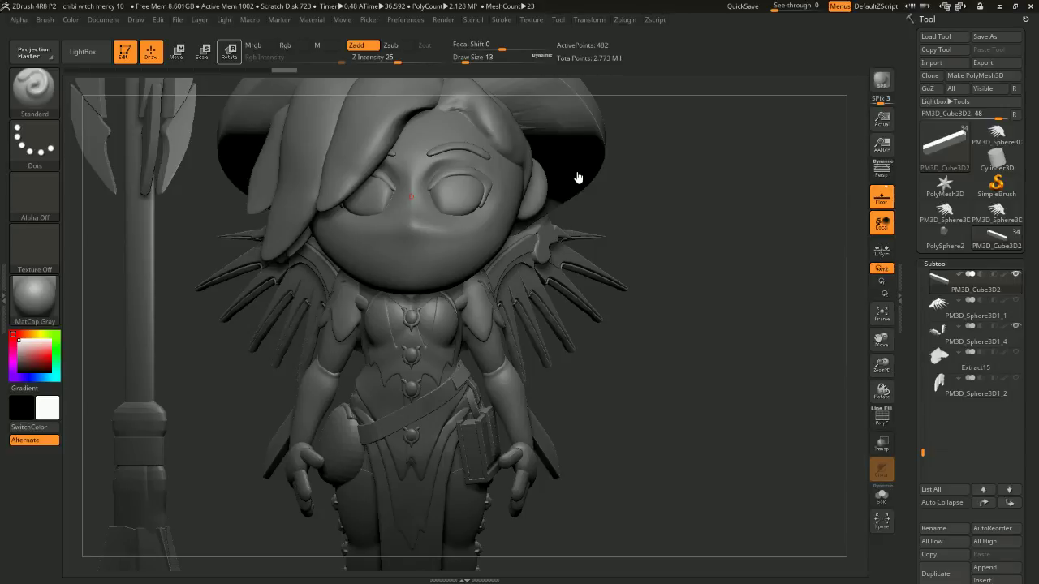
View the whole witch figure with her staff and base from the front and at a slight angle.
mouse_move(709, 278)
right_mouse_down("ctrl")
mouse_move(723, 259)
mouse_move(740, 306)
mouse_move(742, 268)
mouse_move(747, 288)
mouse_move(715, 253)
mouse_move(744, 292)
mouse_move(695, 303)
mouse_move(714, 307)
mouse_move(686, 329)
mouse_move(710, 314)
mouse_move(770, 327)
mouse_move(766, 295)
mouse_move(747, 327)
mouse_move(755, 338)
mouse_move(738, 297)
mouse_move(740, 307)
mouse_move(725, 293)
mouse_move(776, 295)
mouse_move(736, 305)
mouse_move(764, 306)
mouse_move(754, 324)
mouse_move(730, 289)
mouse_move(738, 273)
mouse_move(755, 289)
mouse_move(735, 281)
mouse_move(767, 289)
mouse_move(741, 309)
mouse_move(758, 318)
mouse_move(753, 265)
mouse_move(787, 250)
mouse_move(733, 241)
mouse_move(755, 244)
mouse_move(737, 255)
mouse_move(775, 292)
mouse_move(799, 267)
mouse_move(731, 276)
mouse_move(749, 236)
mouse_move(739, 240)
mouse_move(743, 256)
right_mouse_up("ctrl")
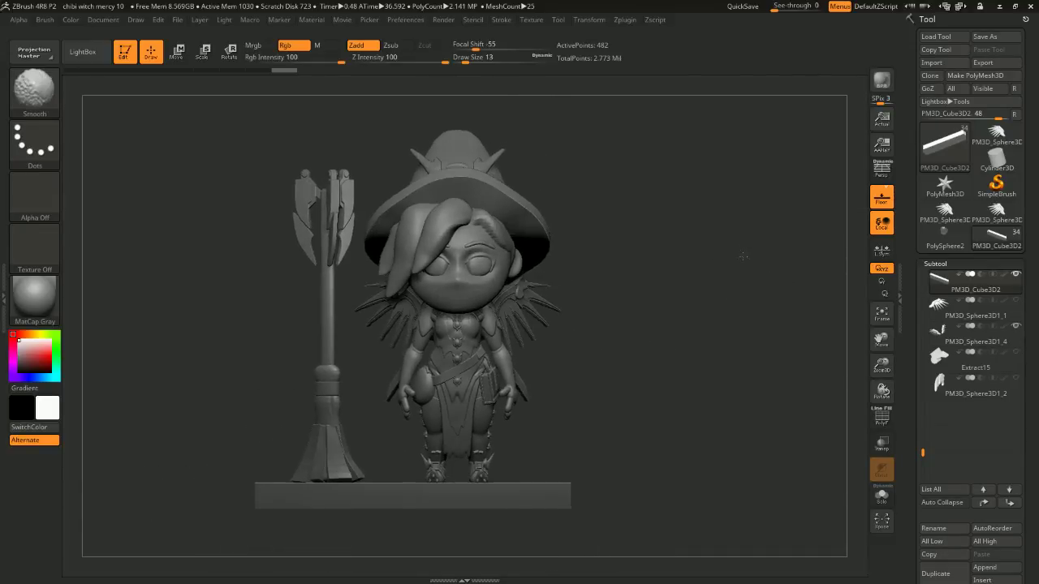
mouse_move(747, 297)
right_mouse_down()
mouse_move(744, 353)
mouse_move(759, 314)
mouse_move(756, 274)
mouse_move(730, 278)
mouse_move(756, 209)
mouse_move(751, 271)
mouse_move(733, 135)
mouse_move(726, 281)
mouse_move(716, 249)
mouse_move(717, 291)
mouse_move(687, 281)
mouse_move(719, 273)
mouse_move(723, 281)
mouse_move(696, 257)
mouse_move(738, 271)
mouse_move(706, 271)
mouse_move(763, 253)
mouse_move(730, 249)
mouse_move(733, 216)
mouse_move(766, 261)
mouse_move(714, 385)
mouse_move(771, 325)
mouse_move(817, 246)
mouse_move(816, 259)
mouse_move(714, 262)
mouse_move(729, 309)
mouse_move(754, 339)
right_mouse_up()
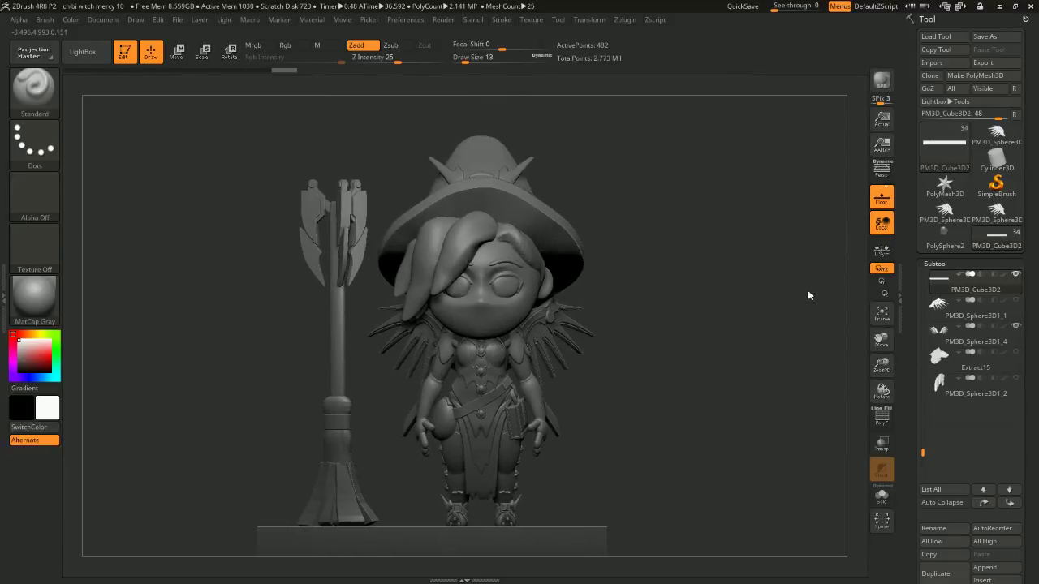
right_click_drag(809, 295, 695, 283)
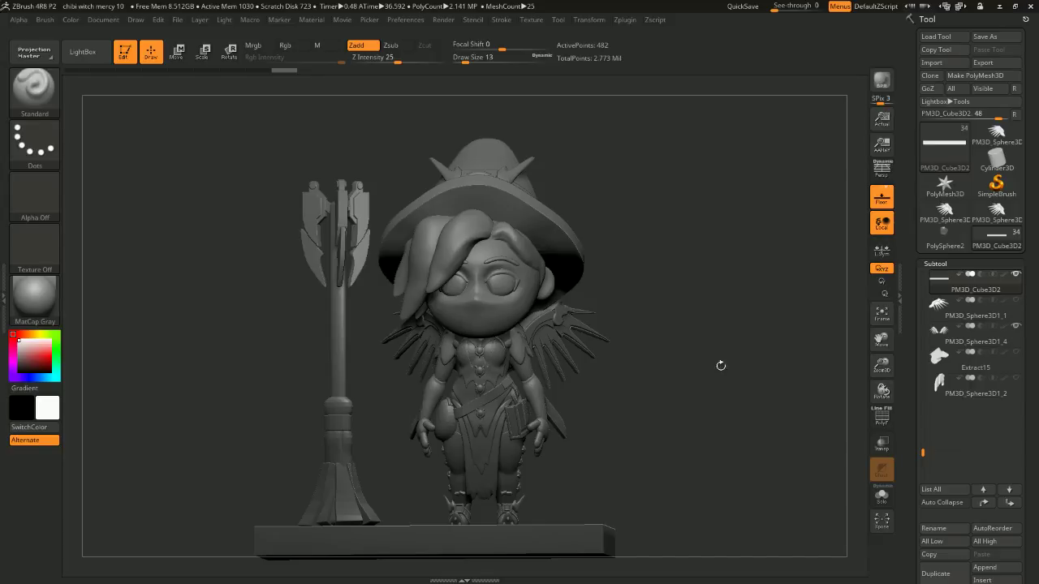
Open the project "toppo destroyer 3".
left_click(184, 19)
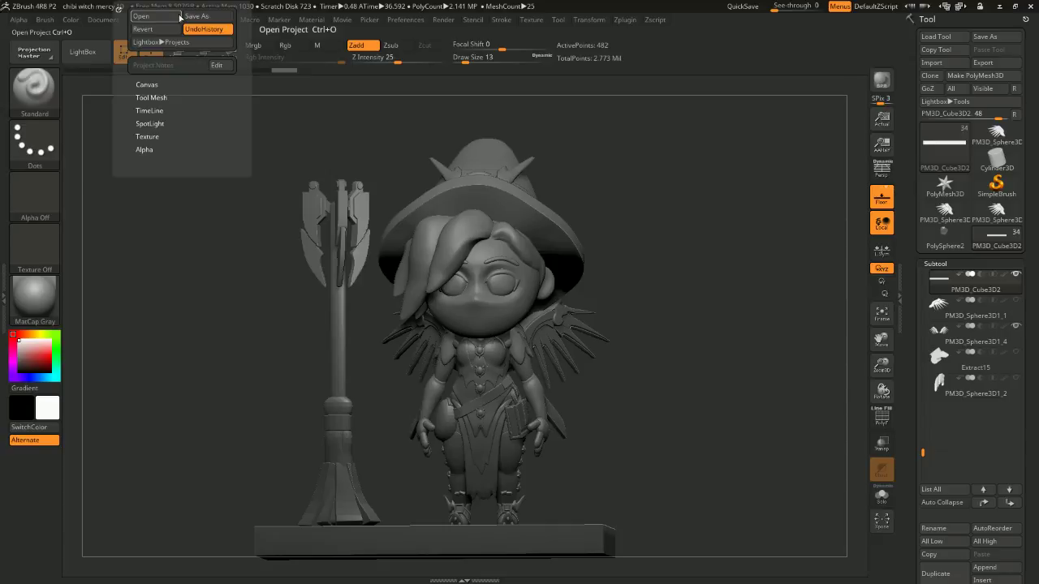
left_click(184, 20)
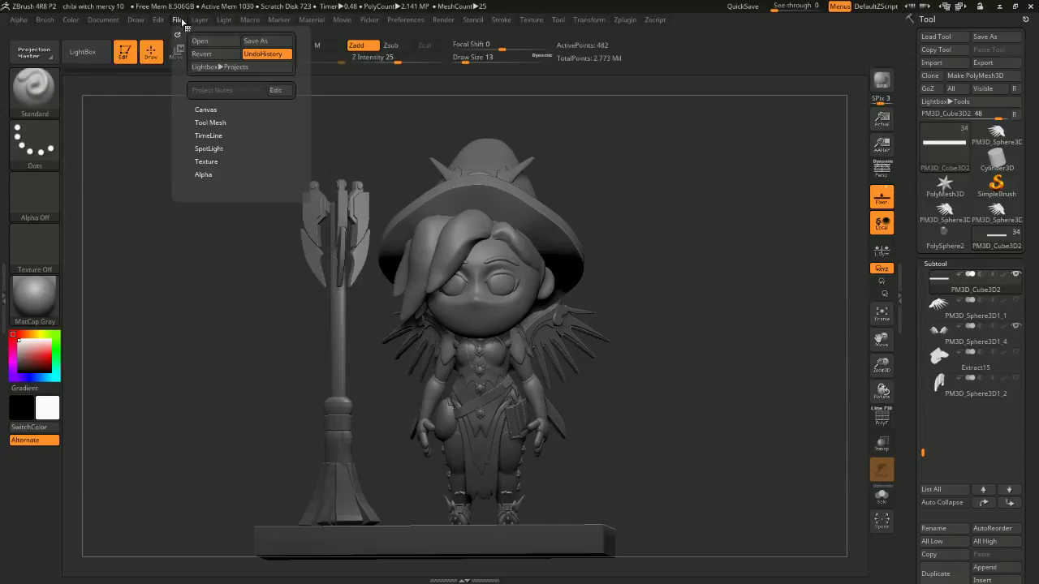
mouse_move(341, 19)
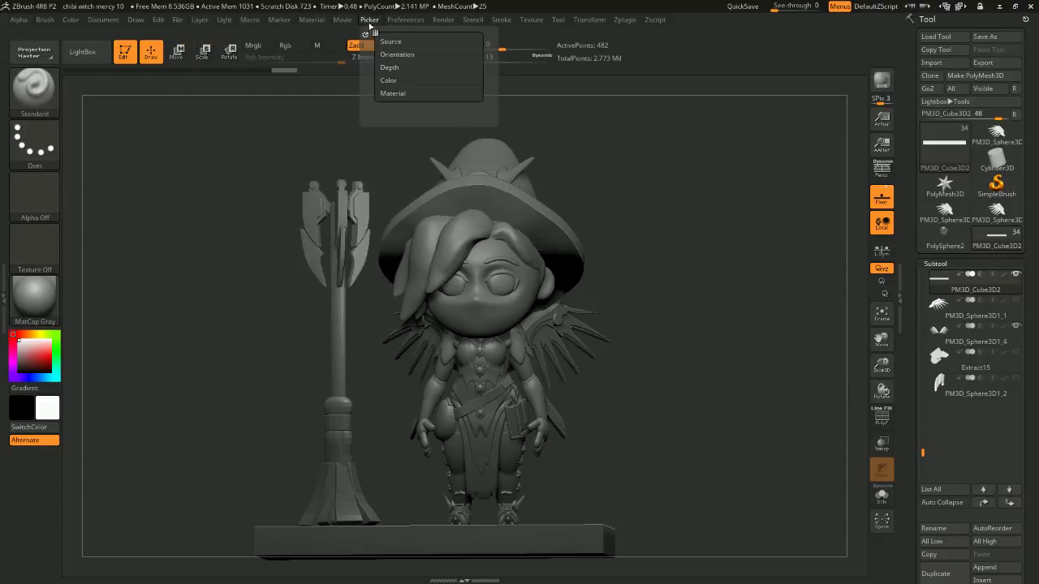
left_click(371, 23)
left_click(344, 21)
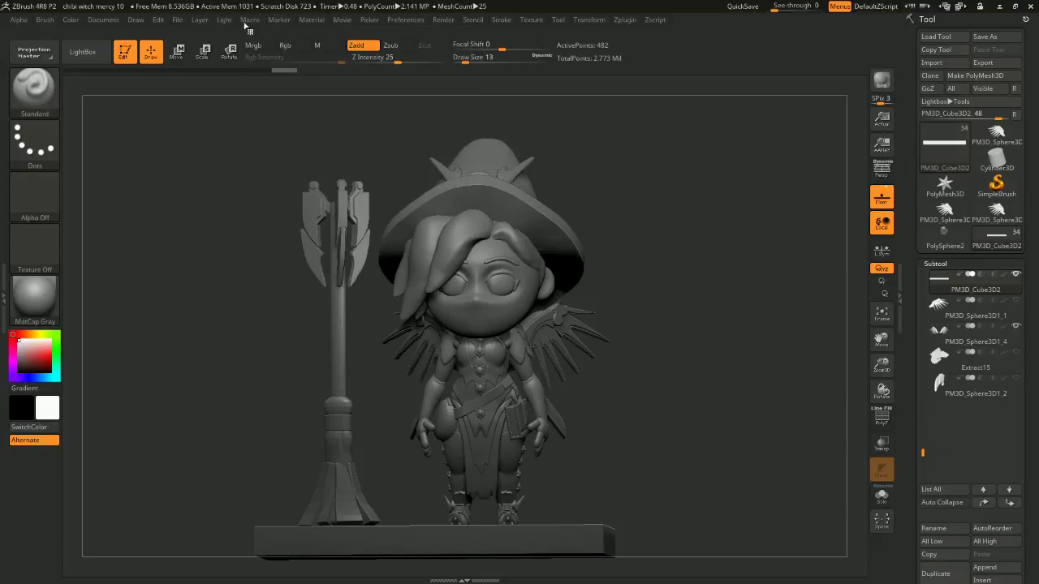
left_click(178, 20)
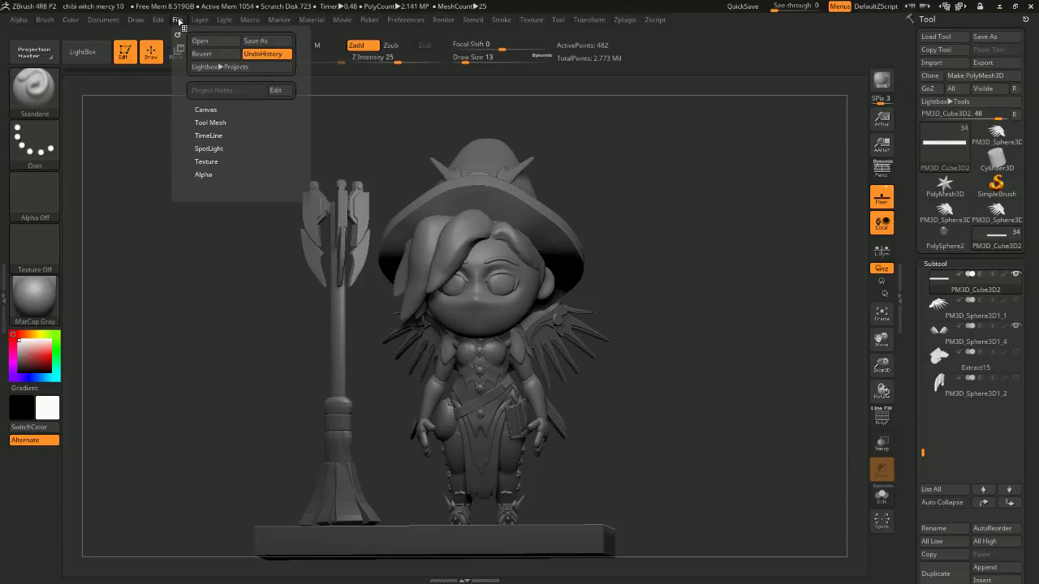
mouse_move(195, 19)
mouse_move(243, 20)
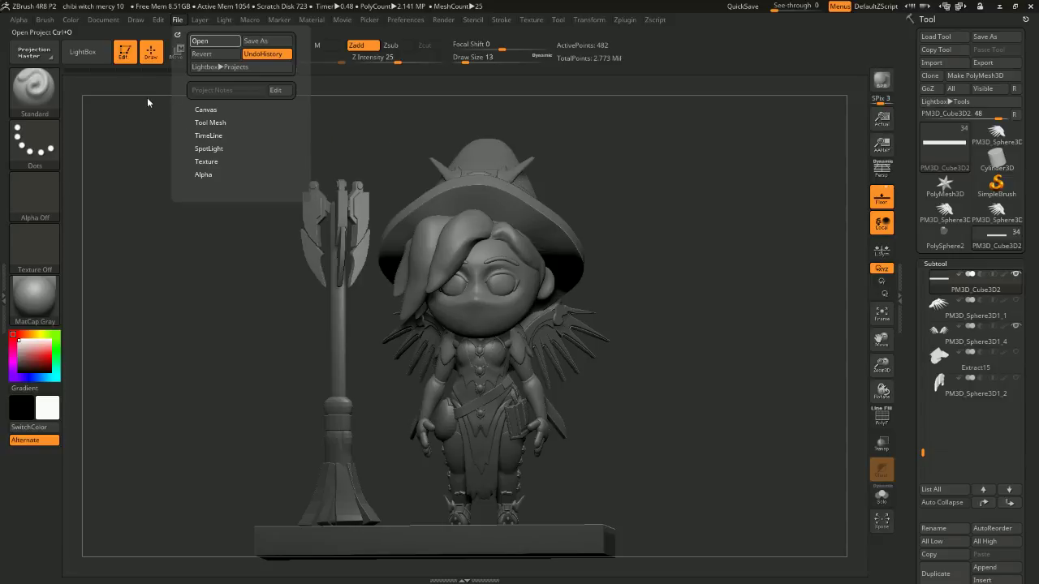
left_click(218, 94)
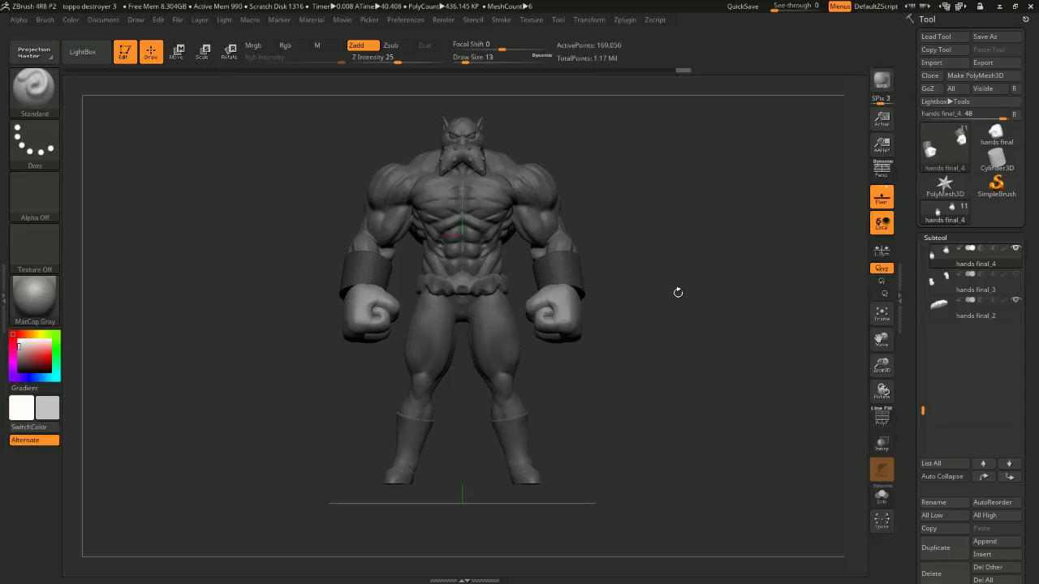
Examine the muscular figure's head, torso and fists from the front.
mouse_move(758, 248)
left_mouse_down()
mouse_move(760, 289)
mouse_move(776, 290)
mouse_move(670, 290)
mouse_move(712, 301)
mouse_move(681, 302)
mouse_move(733, 301)
mouse_move(749, 267)
mouse_move(790, 313)
mouse_move(733, 313)
mouse_move(727, 294)
left_mouse_up()
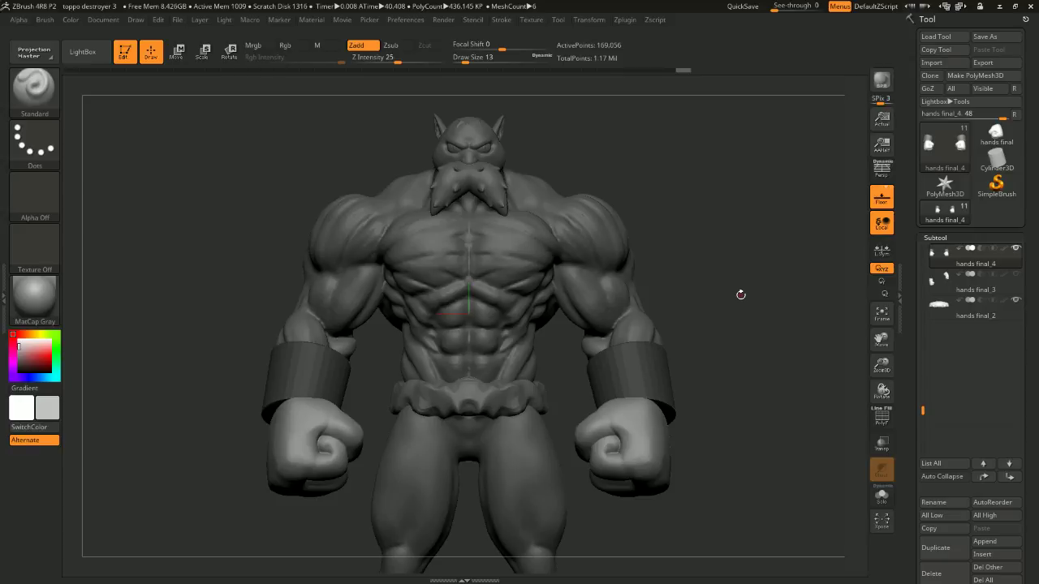
left_click_drag(778, 332, 773, 288, "alt")
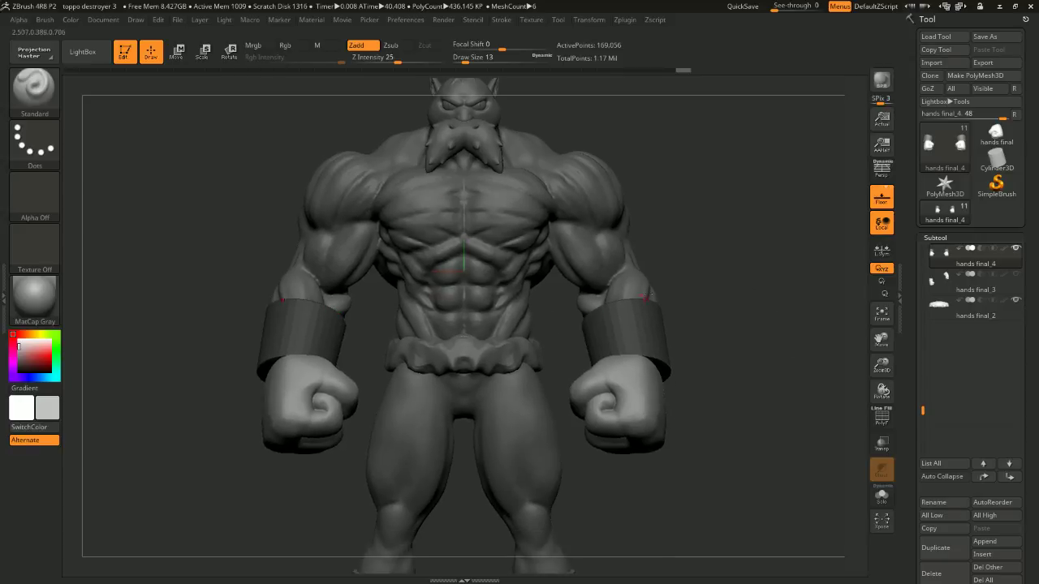
mouse_move(666, 308)
left_mouse_down()
mouse_move(749, 354)
mouse_move(749, 378)
mouse_move(783, 374)
mouse_move(724, 394)
mouse_move(738, 389)
mouse_move(753, 406)
mouse_move(661, 412)
mouse_move(712, 399)
mouse_move(732, 365)
mouse_move(770, 346)
mouse_move(761, 367)
mouse_move(748, 349)
mouse_move(812, 325)
mouse_move(739, 312)
left_mouse_up()
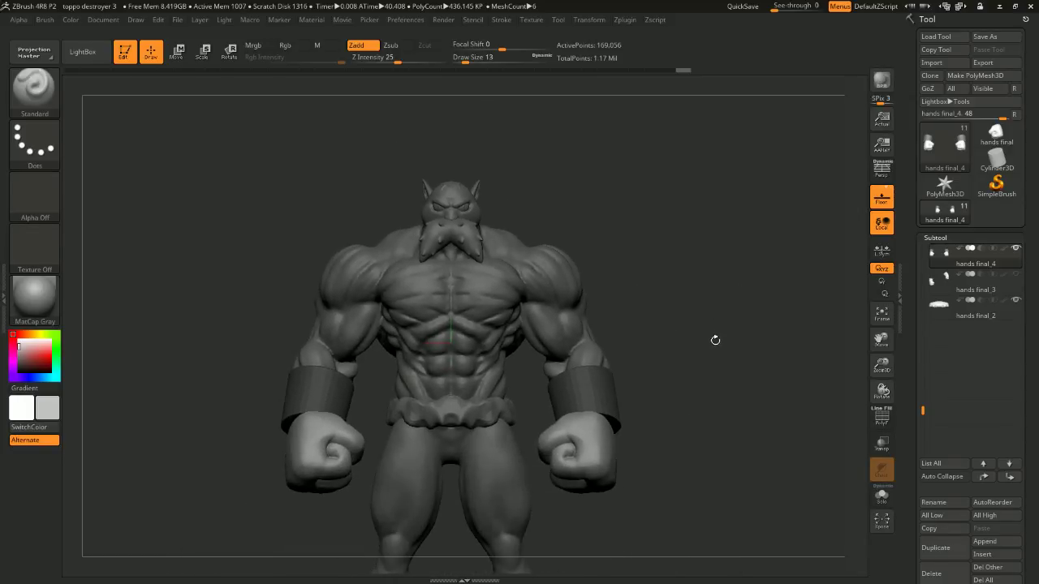
mouse_move(716, 374)
left_mouse_down("alt")
mouse_move(730, 330)
mouse_move(770, 311)
mouse_move(742, 359)
mouse_move(694, 353)
mouse_move(728, 324)
mouse_move(786, 325)
mouse_move(742, 320)
mouse_move(752, 330)
mouse_move(733, 290)
mouse_move(783, 288)
mouse_move(768, 304)
mouse_move(730, 297)
mouse_move(768, 304)
mouse_move(742, 304)
left_mouse_up("alt")
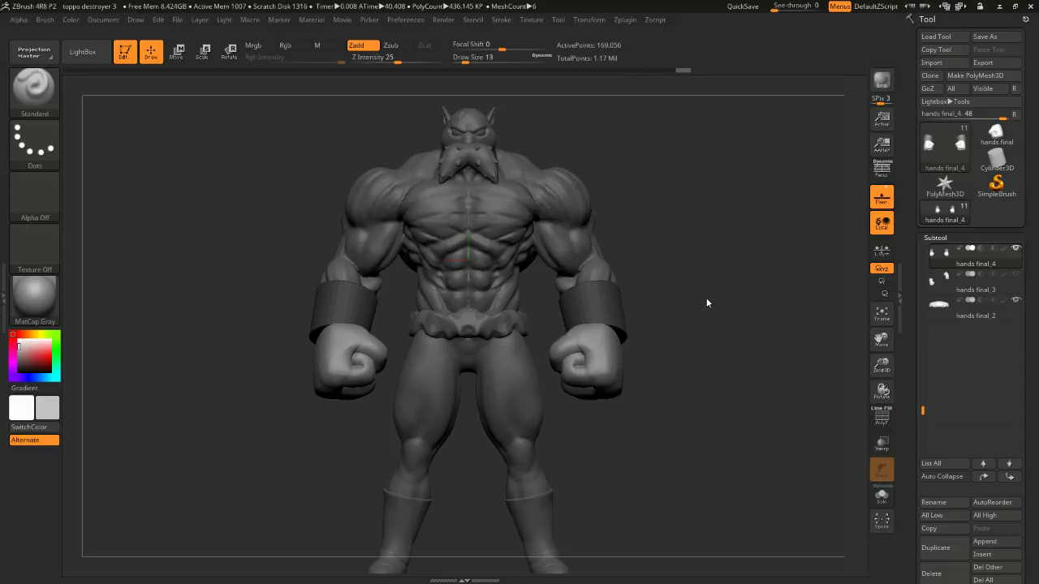
mouse_move(654, 320)
left_mouse_down()
mouse_move(707, 364)
mouse_move(730, 292)
mouse_move(747, 341)
mouse_move(720, 321)
mouse_move(677, 320)
mouse_move(689, 341)
mouse_move(661, 360)
mouse_move(649, 308)
mouse_move(686, 327)
mouse_move(677, 333)
mouse_move(796, 277)
mouse_move(760, 306)
mouse_move(737, 293)
mouse_move(812, 301)
mouse_move(784, 320)
mouse_move(751, 317)
left_mouse_up()
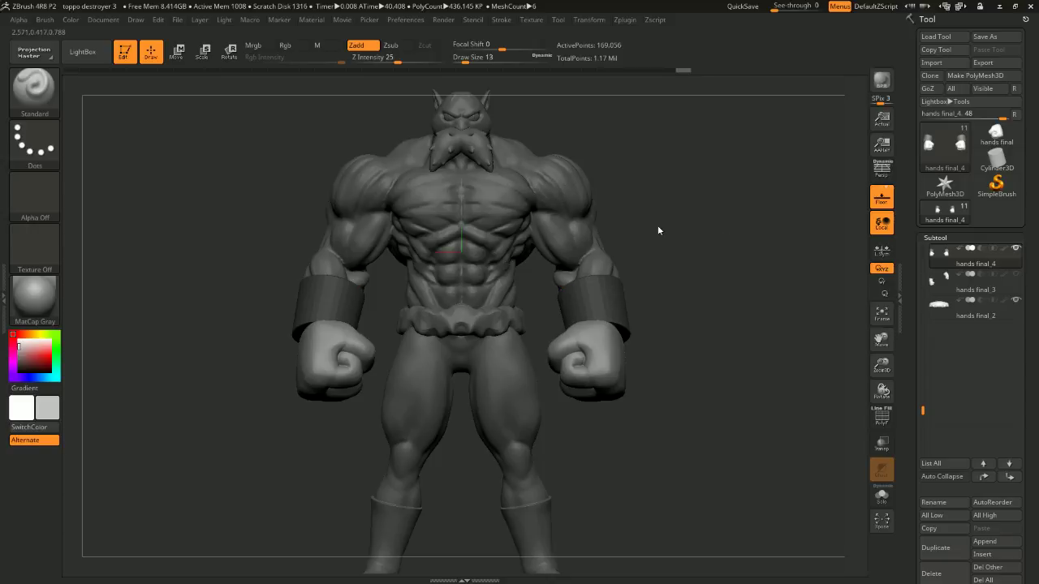
Make the muscular torso the active subtool and view its head and chest up close.
mouse_move(658, 229)
left_mouse_down()
mouse_move(732, 236)
mouse_move(733, 267)
mouse_move(651, 279)
mouse_move(703, 265)
left_mouse_up()
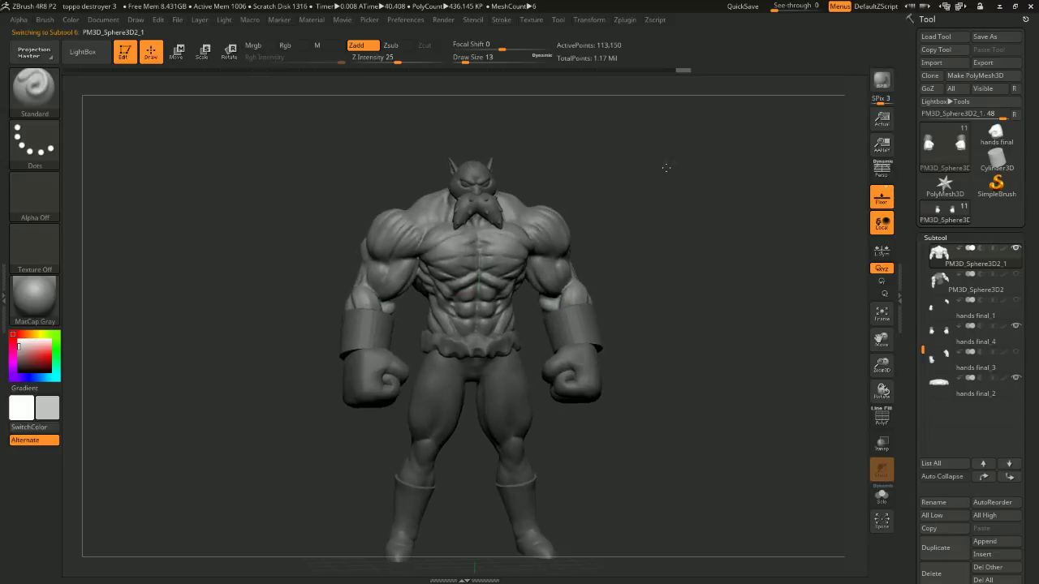
mouse_move(666, 167)
left_mouse_down("alt")
mouse_move(728, 235)
mouse_move(700, 220)
mouse_move(683, 360)
mouse_move(843, 301)
mouse_move(825, 285)
mouse_move(809, 293)
left_mouse_up("alt")
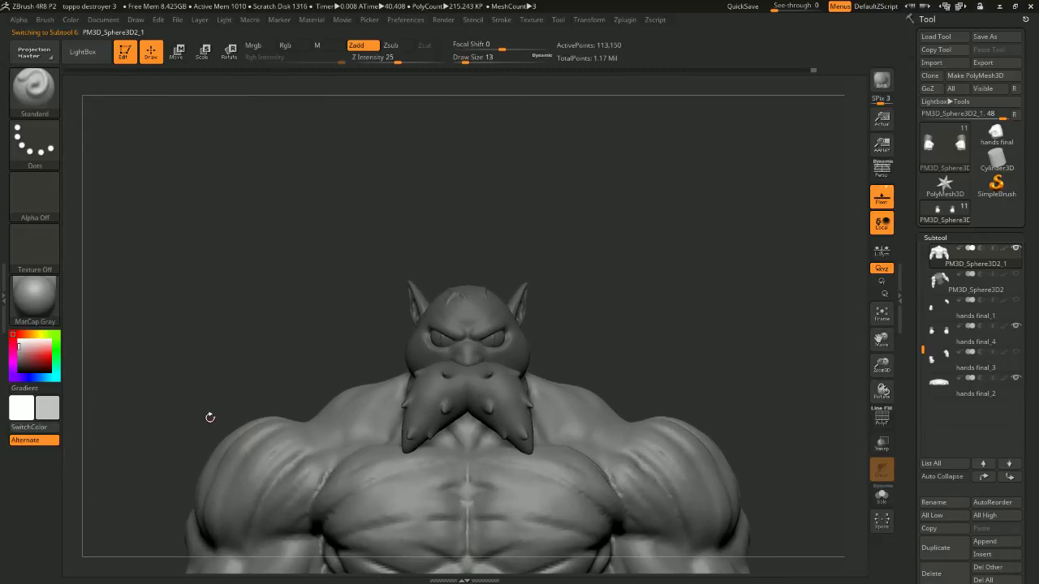
mouse_move(209, 417)
left_mouse_down()
mouse_move(302, 502)
mouse_move(290, 332)
mouse_move(276, 300)
left_mouse_up()
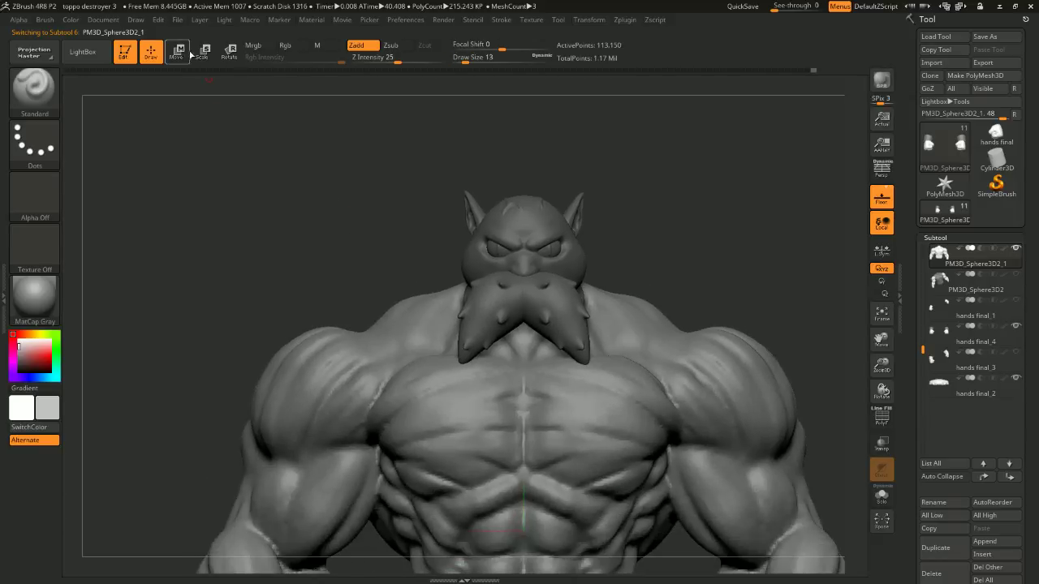
Mask the chest and both shoulders of the torso with rectangular masks.
left_click(178, 52)
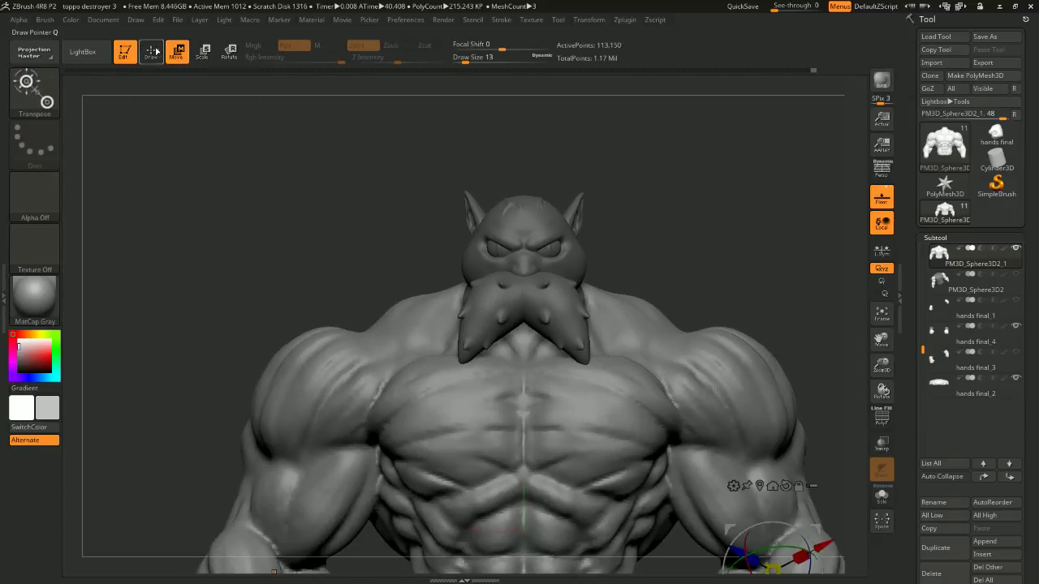
key("q")
key("ctrl")
mouse_move(314, 185)
left_mouse_down("ctrl")
mouse_move(532, 439)
mouse_move(730, 507)
left_mouse_up("ctrl")
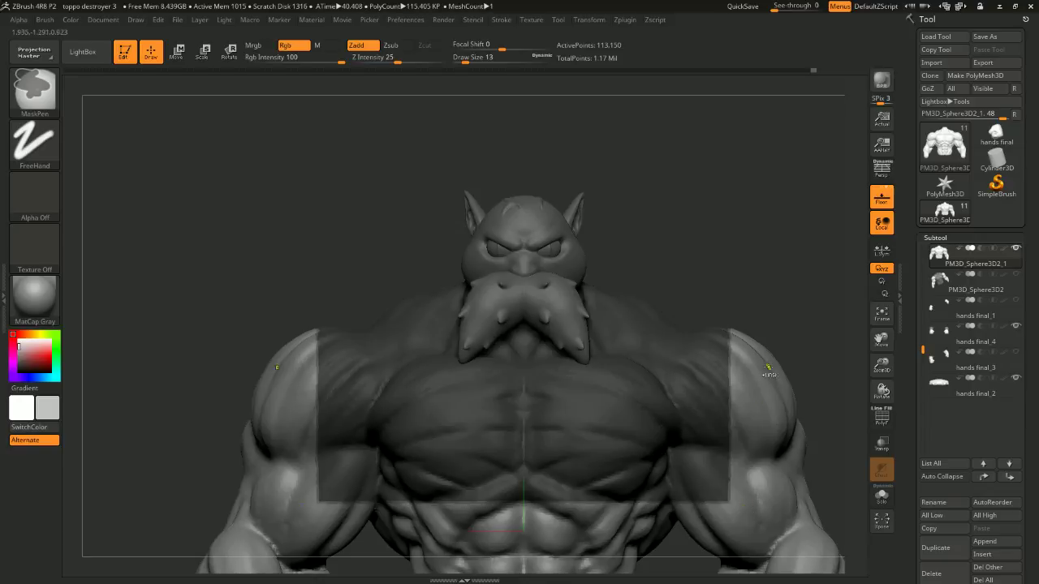
mouse_move(817, 306)
left_mouse_down("alt")
mouse_move(814, 280)
mouse_move(784, 241)
left_mouse_up("alt")
key("ctrl")
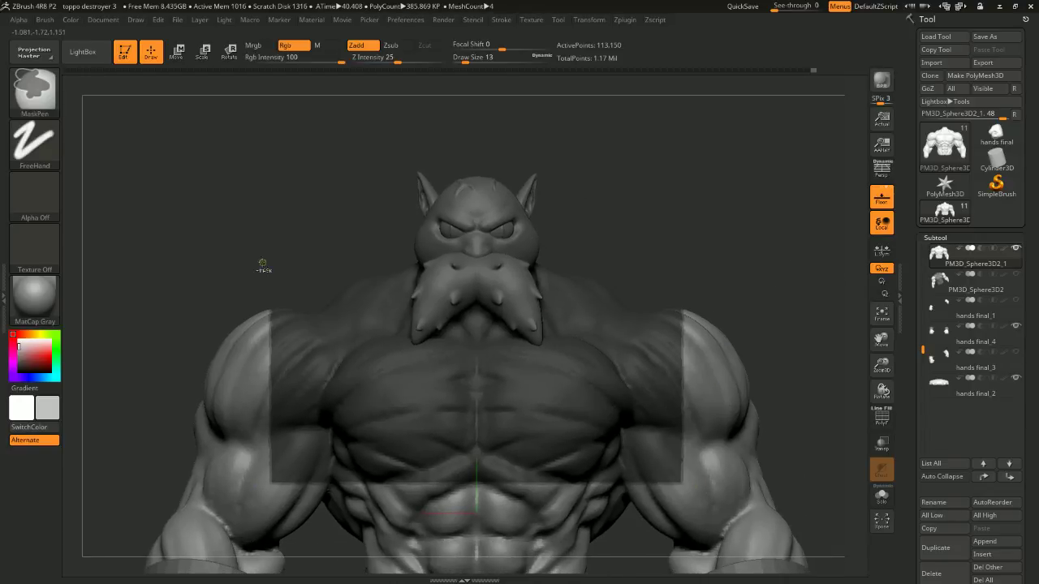
left_click_drag(164, 233, 357, 423, "ctrl")
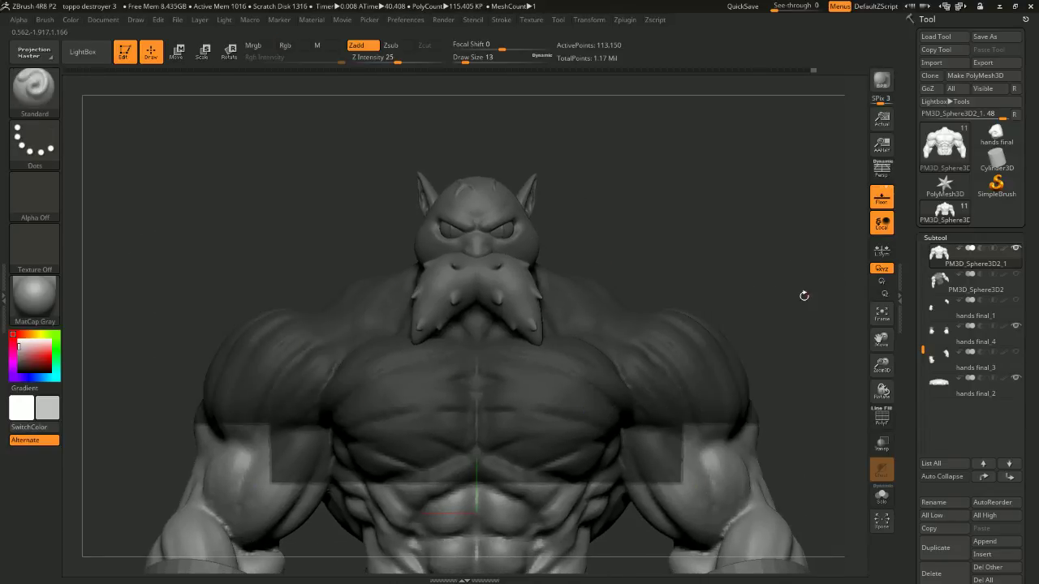
Examine the partly masked torso from below and from the front.
left_click_drag(802, 294, 814, 249, "alt")
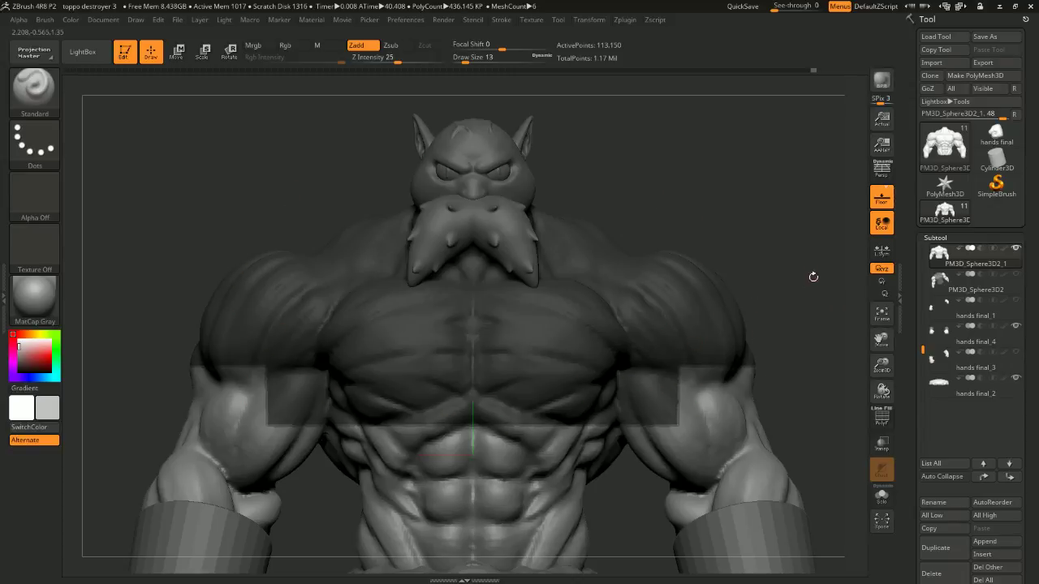
left_click_drag(782, 306, 745, 188, "alt")
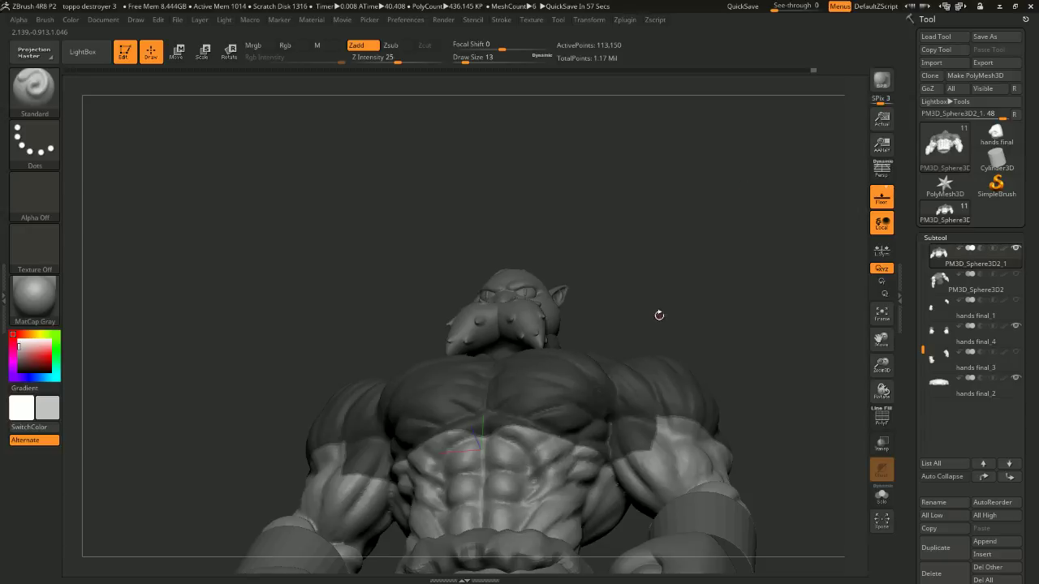
left_click_drag(658, 314, 760, 285)
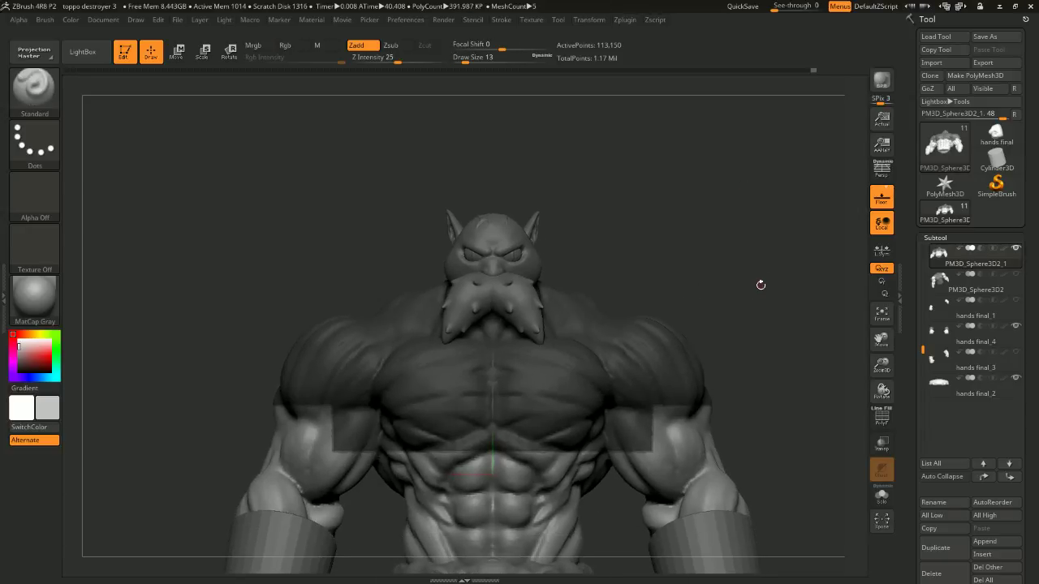
left_click_drag(616, 262, 684, 224)
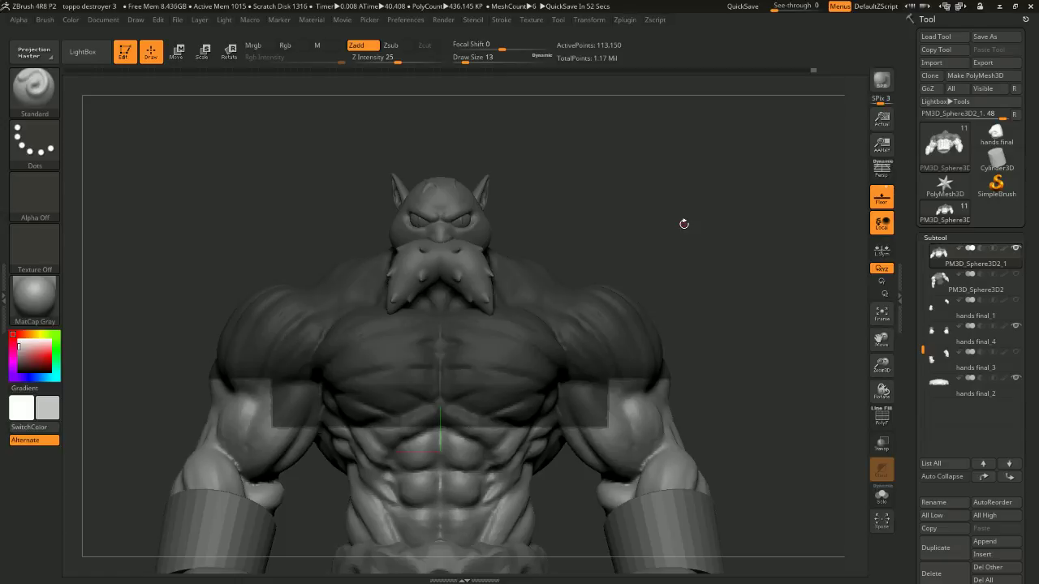
left_click_drag(538, 195, 743, 185)
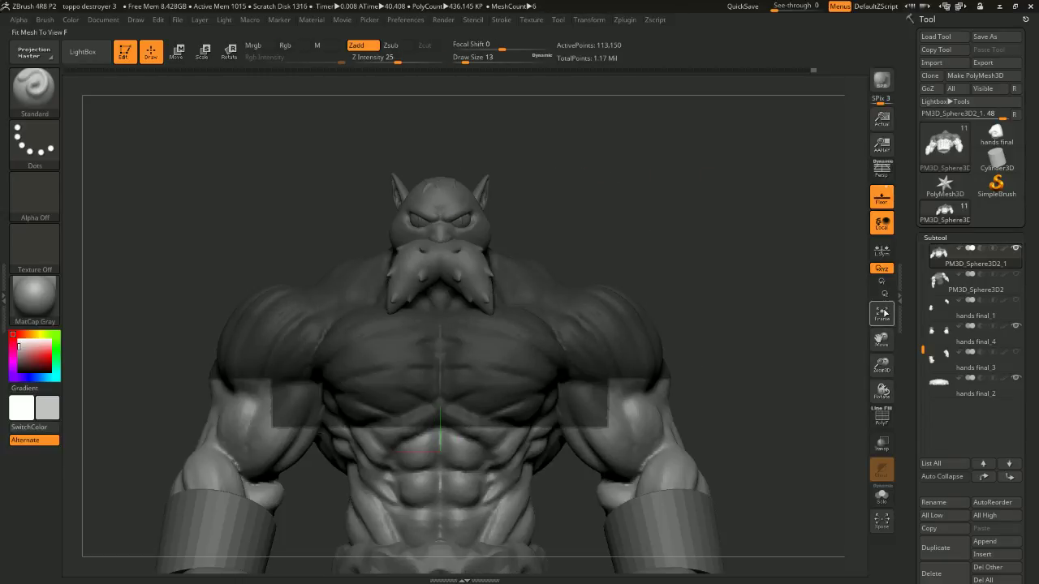
left_click_drag(584, 176, 741, 156)
Extend the mask over the entire torso and both arms.
key("ctrl")
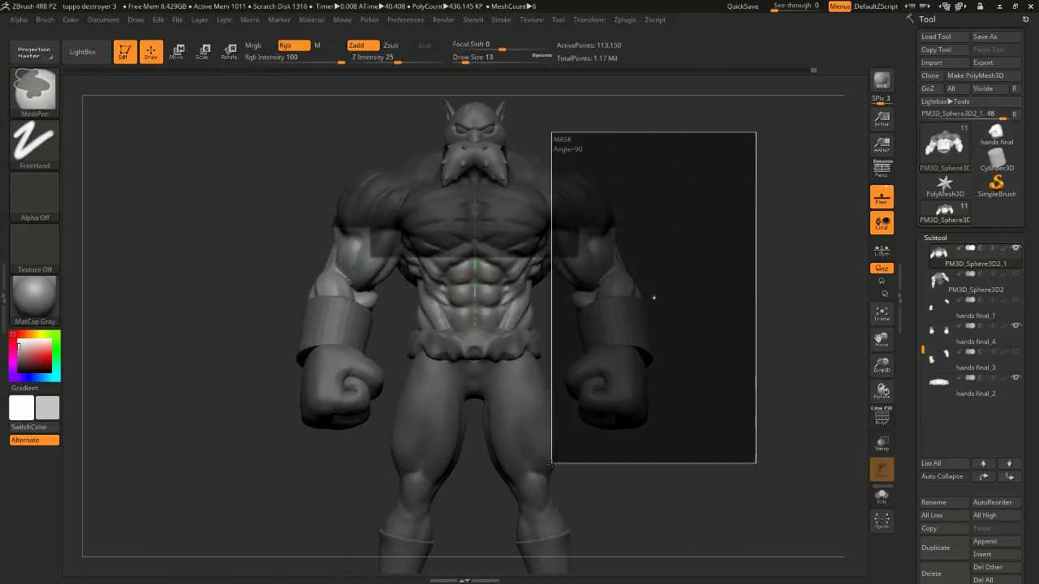
left_click_drag(430, 340, 589, 148)
mouse_move(772, 297)
left_mouse_down("alt")
mouse_move(754, 272)
mouse_move(758, 316)
left_mouse_up("alt")
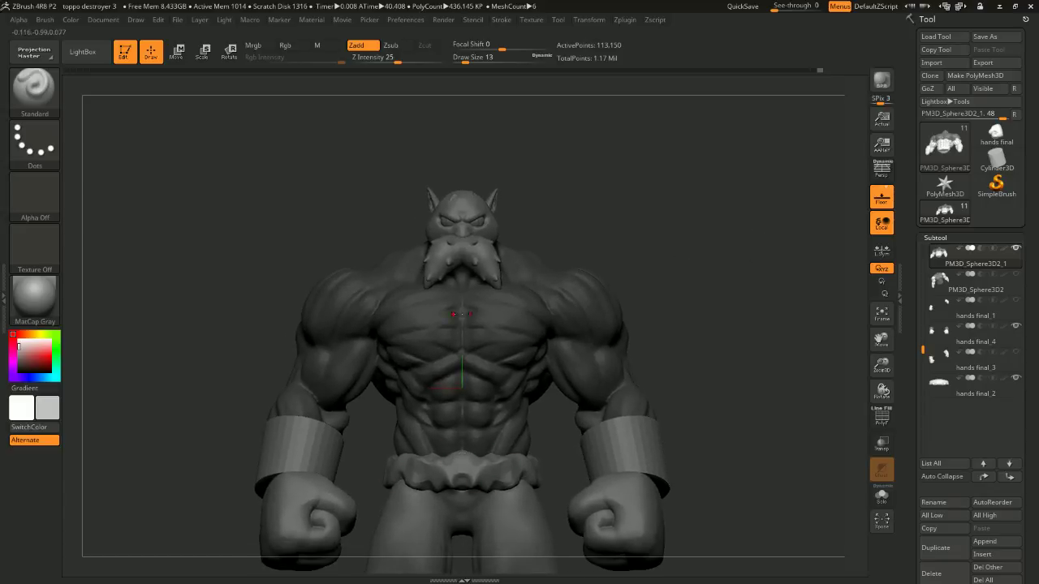
left_click_drag(709, 398, 733, 357)
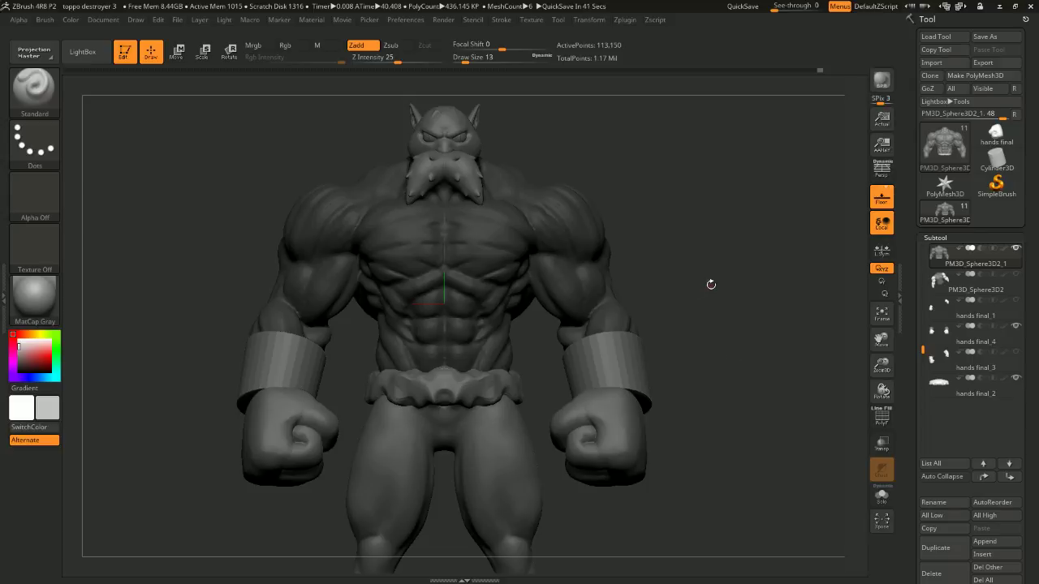
Select the Standard brush with the whole masked figure in view.
mouse_move(711, 284)
left_mouse_down("alt")
mouse_move(731, 337)
mouse_move(744, 313)
mouse_move(726, 349)
mouse_move(714, 348)
left_mouse_up("alt")
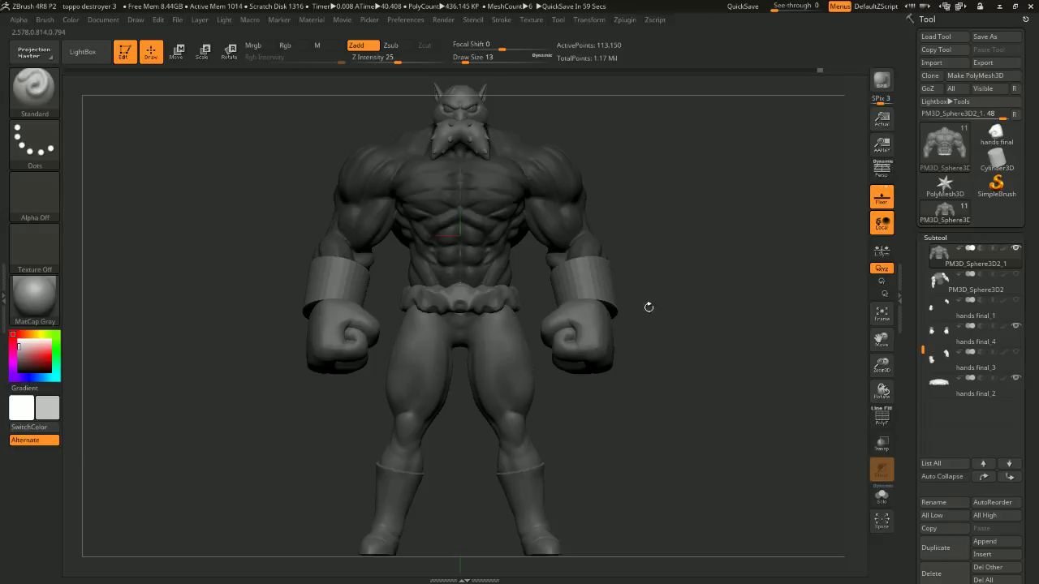
mouse_move(650, 308)
left_mouse_down("alt")
mouse_move(658, 297)
mouse_move(664, 336)
mouse_move(677, 318)
mouse_move(671, 243)
mouse_move(687, 250)
mouse_move(661, 313)
mouse_move(702, 316)
mouse_move(779, 284)
mouse_move(826, 244)
mouse_move(730, 243)
mouse_move(721, 281)
mouse_move(715, 262)
mouse_move(717, 297)
mouse_move(666, 313)
mouse_move(756, 307)
mouse_move(735, 257)
mouse_move(711, 271)
mouse_move(758, 260)
mouse_move(732, 225)
mouse_move(723, 255)
mouse_move(734, 262)
left_mouse_up("alt")
key("b")
key("s")
key("t")
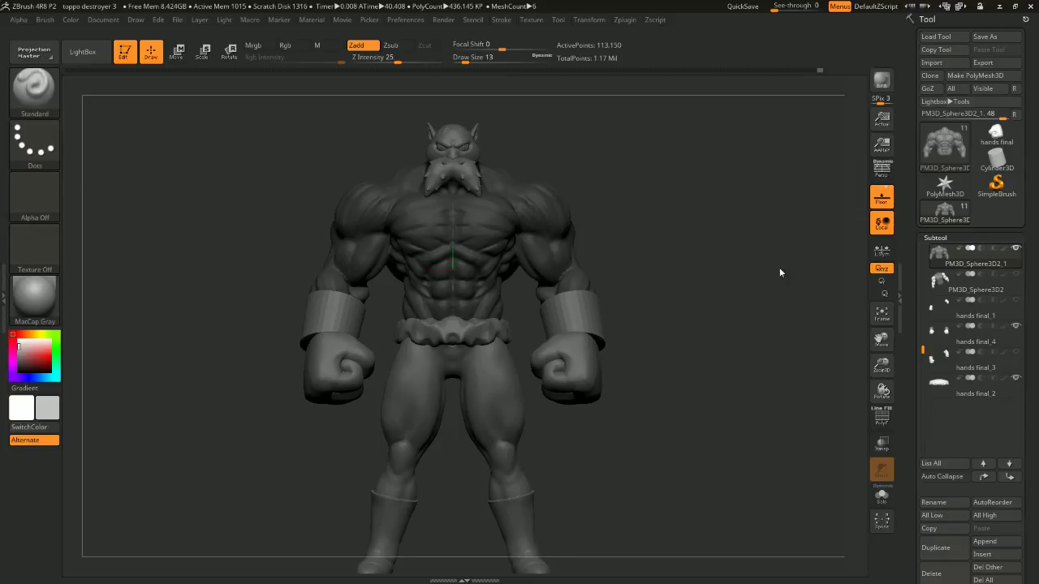
Clear the mask from the torso and view the complete figure from the front.
mouse_move(708, 259)
left_mouse_down()
mouse_move(719, 248)
mouse_move(665, 250)
mouse_move(665, 262)
mouse_move(709, 294)
mouse_move(681, 285)
mouse_move(712, 265)
mouse_move(698, 240)
mouse_move(690, 254)
mouse_move(674, 250)
mouse_move(707, 264)
mouse_move(679, 274)
left_mouse_up()
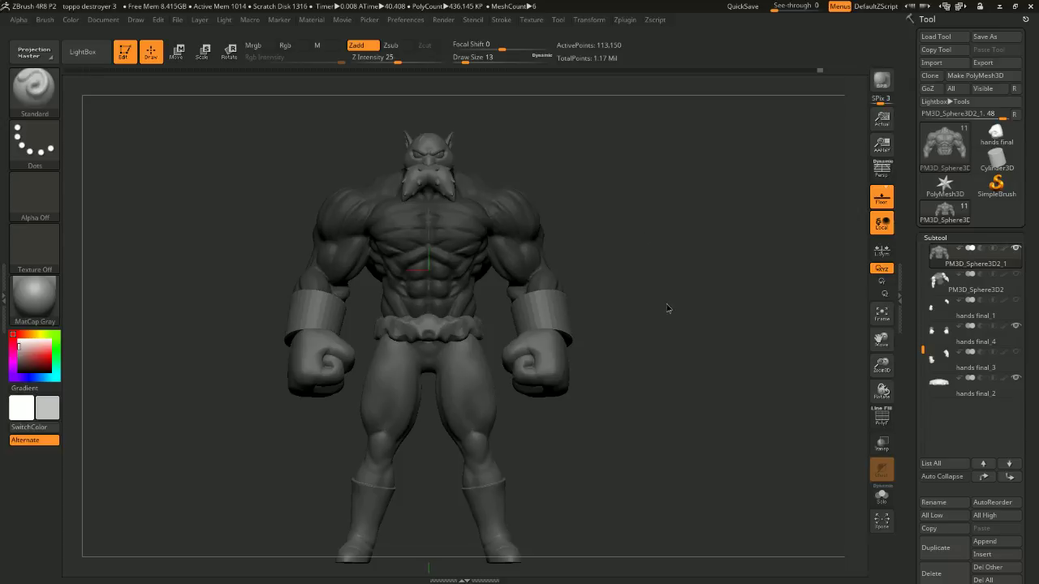
mouse_move(667, 308)
left_mouse_down()
mouse_move(672, 287)
mouse_move(673, 299)
mouse_move(709, 290)
mouse_move(719, 301)
mouse_move(710, 291)
mouse_move(654, 292)
mouse_move(714, 274)
mouse_move(725, 292)
mouse_move(666, 261)
left_mouse_up()
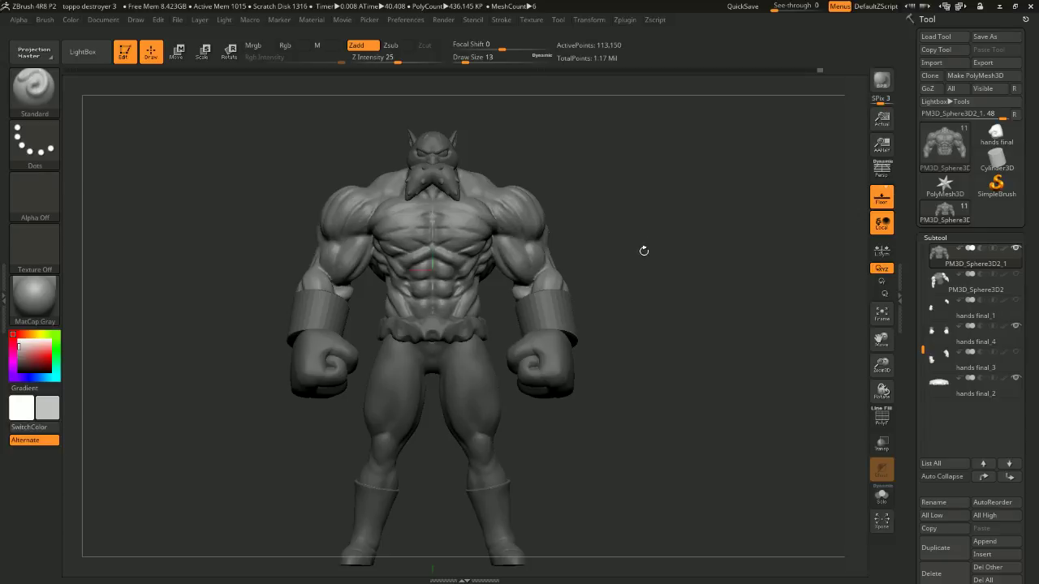
mouse_move(649, 252)
left_mouse_down()
mouse_move(644, 274)
mouse_move(717, 288)
mouse_move(667, 311)
left_mouse_up()
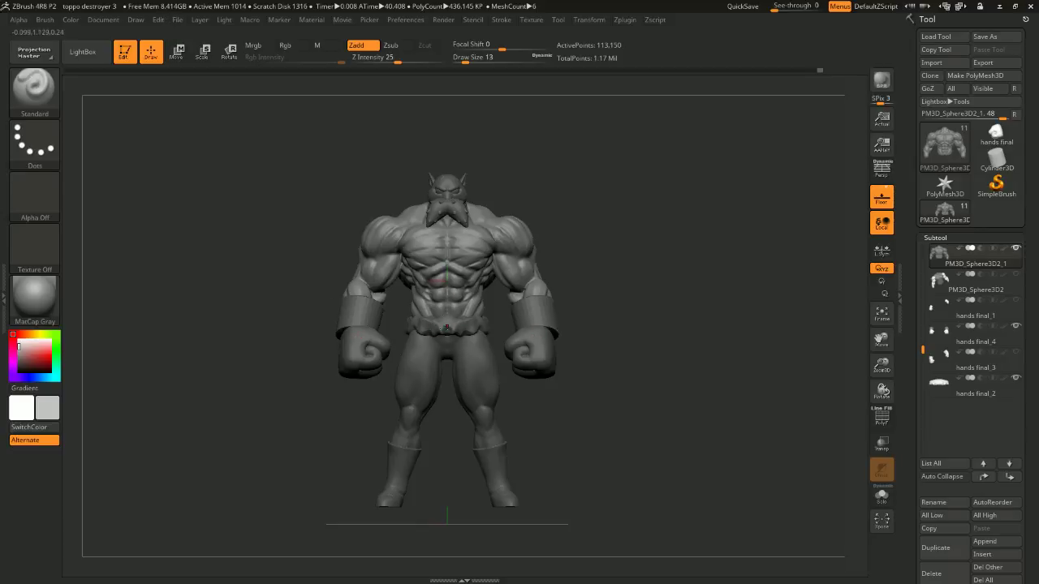
Open the Zelda form 8 project and examine the female figure from the front and back.
mouse_move(661, 313)
left_mouse_down()
mouse_move(682, 341)
mouse_move(587, 197)
mouse_move(674, 308)
mouse_move(690, 272)
mouse_move(670, 288)
left_mouse_up()
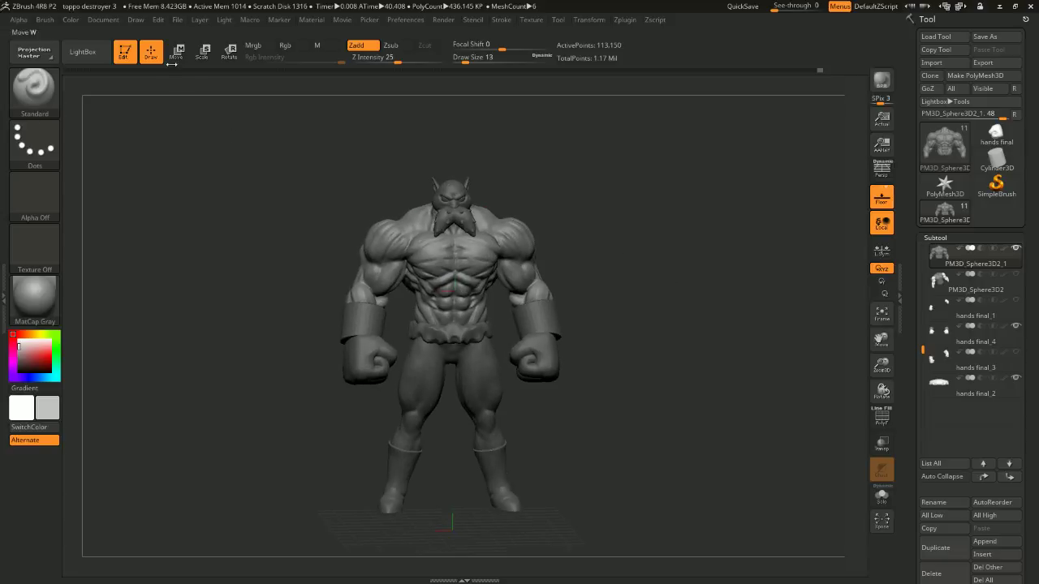
left_click(178, 19)
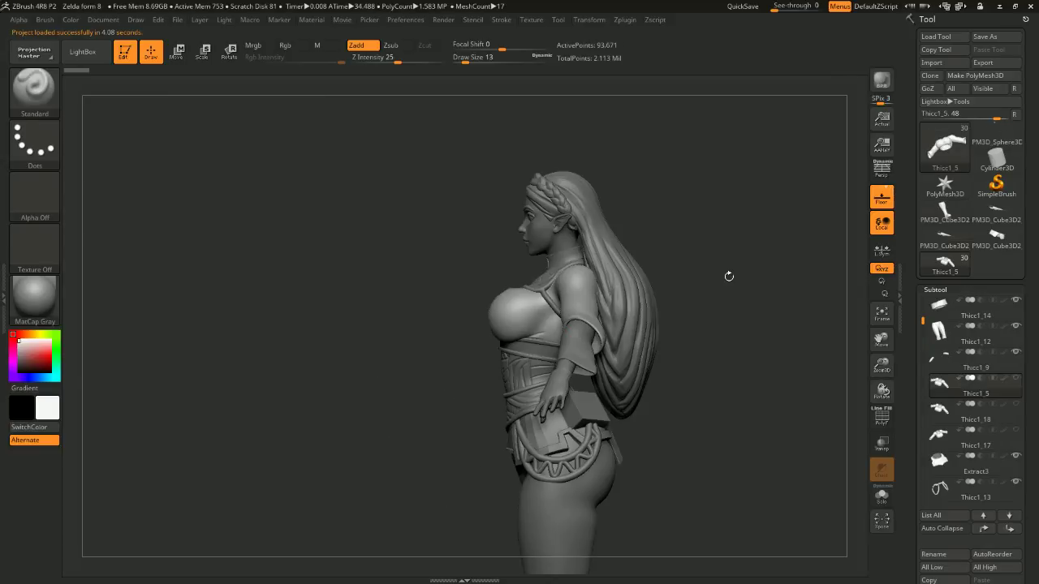
left_click_drag(729, 276, 755, 308)
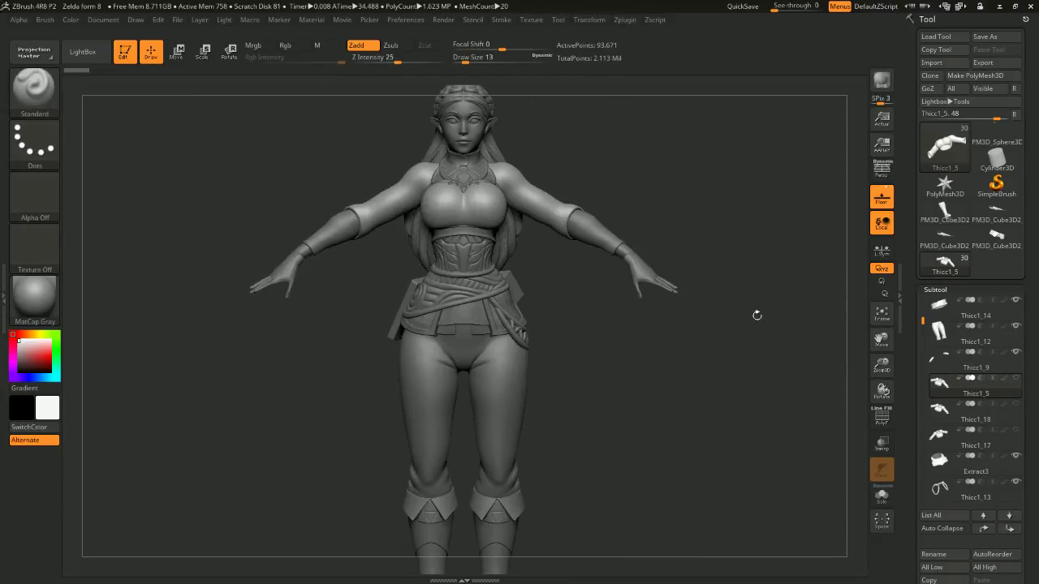
left_click_drag(827, 414, 733, 285, "alt")
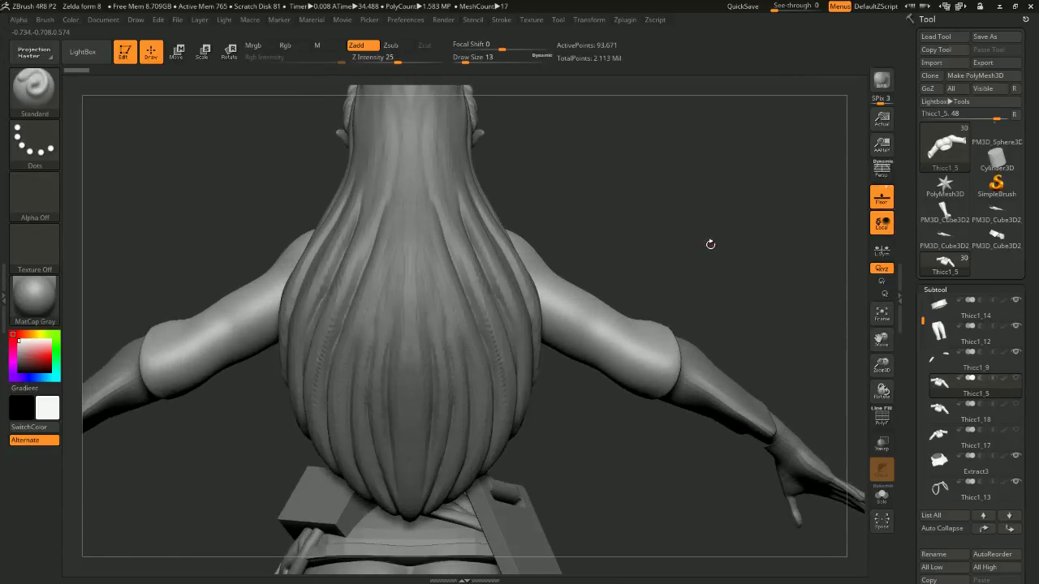
left_click_drag(709, 244, 754, 209)
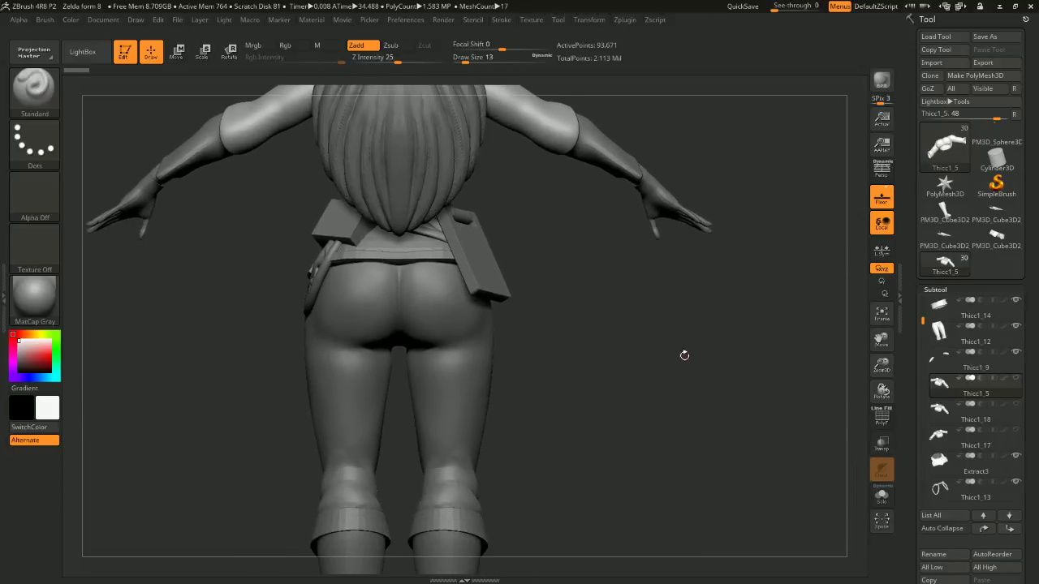
mouse_move(684, 355)
left_mouse_down("alt")
mouse_move(688, 389)
mouse_move(682, 325)
mouse_move(626, 420)
mouse_move(611, 284)
mouse_move(606, 343)
mouse_move(663, 343)
mouse_move(656, 372)
mouse_move(592, 357)
mouse_move(641, 341)
mouse_move(626, 264)
mouse_move(633, 339)
mouse_move(656, 359)
mouse_move(685, 354)
mouse_move(638, 368)
mouse_move(641, 287)
mouse_move(625, 326)
mouse_move(585, 324)
mouse_move(552, 341)
mouse_move(668, 301)
mouse_move(652, 304)
mouse_move(651, 327)
mouse_move(641, 317)
mouse_move(726, 330)
mouse_move(722, 304)
mouse_move(758, 322)
mouse_move(670, 322)
mouse_move(722, 325)
mouse_move(695, 266)
mouse_move(726, 301)
mouse_move(673, 306)
mouse_move(725, 306)
mouse_move(725, 251)
mouse_move(739, 270)
mouse_move(708, 261)
mouse_move(741, 270)
left_mouse_up("alt")
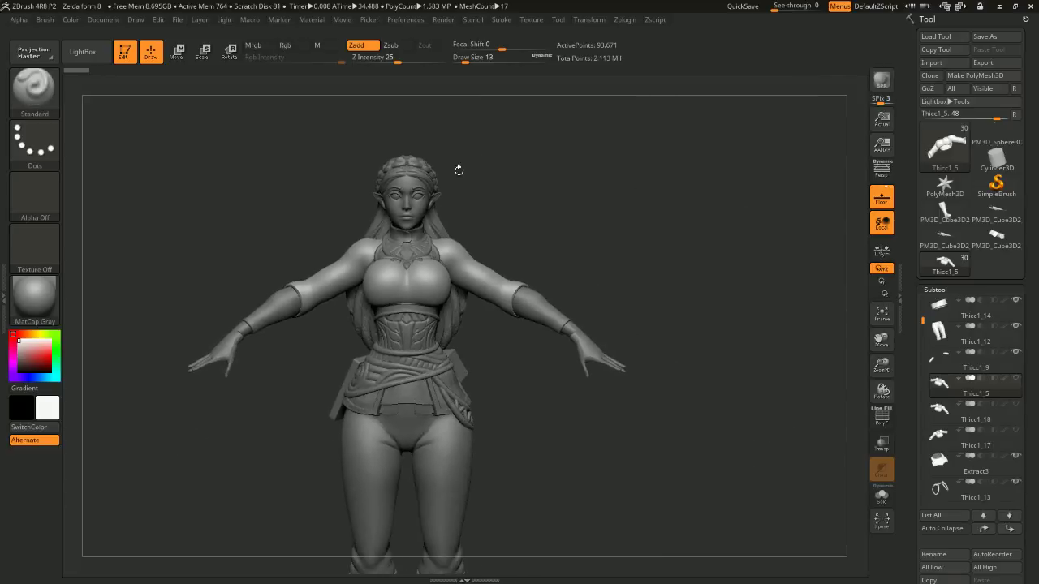
Open the sans 2 project and inspect the skeleton character's head and jacket from the front.
left_click(177, 20)
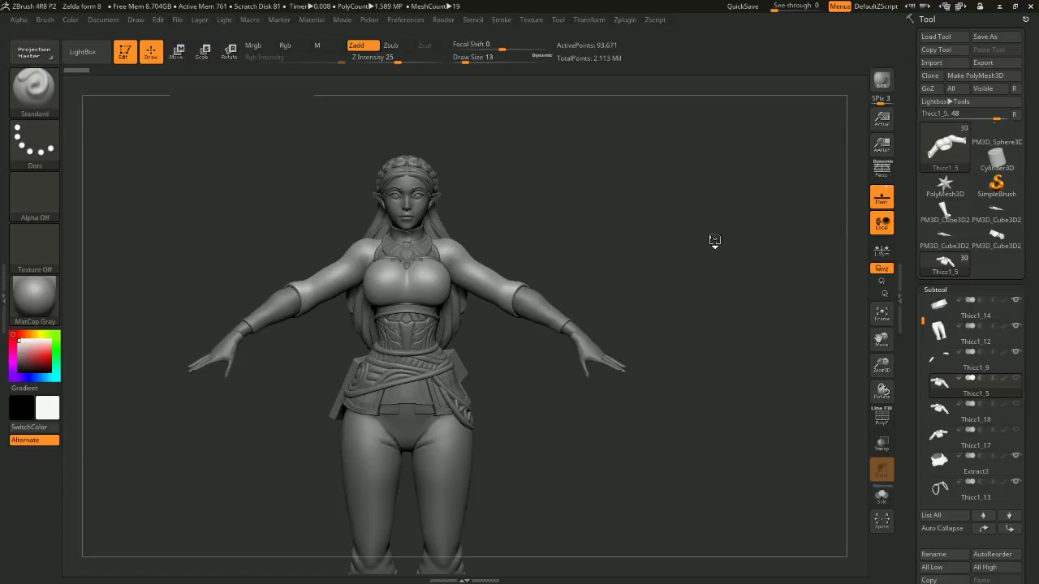
mouse_move(704, 270)
left_mouse_down()
mouse_move(691, 292)
mouse_move(649, 286)
mouse_move(652, 265)
mouse_move(663, 294)
mouse_move(673, 216)
mouse_move(684, 248)
mouse_move(638, 267)
mouse_move(685, 315)
mouse_move(712, 258)
mouse_move(709, 309)
mouse_move(755, 295)
mouse_move(704, 304)
mouse_move(714, 295)
mouse_move(703, 269)
mouse_move(727, 281)
mouse_move(656, 290)
mouse_move(582, 262)
mouse_move(652, 259)
mouse_move(701, 241)
mouse_move(691, 263)
left_mouse_up()
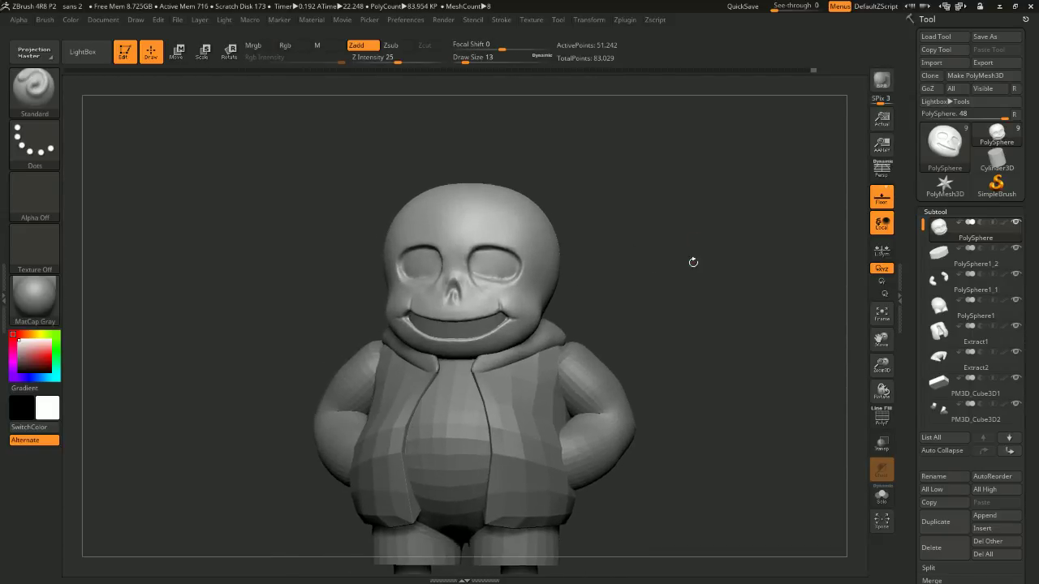
scroll(500, 266, "up", 2)
scroll(598, 128, "down", 1)
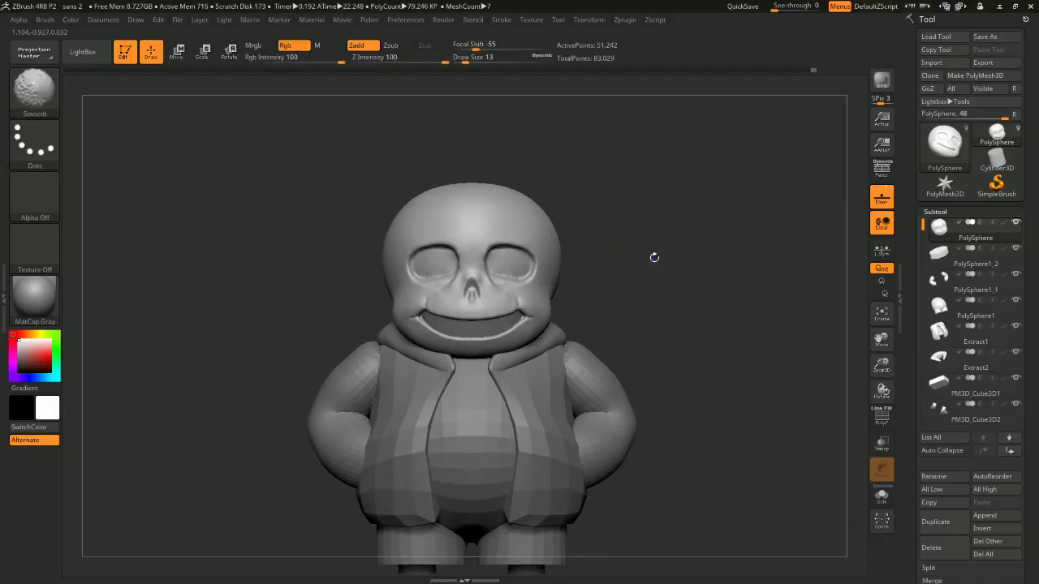
scroll(679, 325, "down", 3)
scroll(584, 324, "up", 2)
Examine the whole skeleton figure on its base from below, from the side and from the front.
left_click_drag(686, 158, 672, 283)
left_click_drag(667, 213, 597, 240)
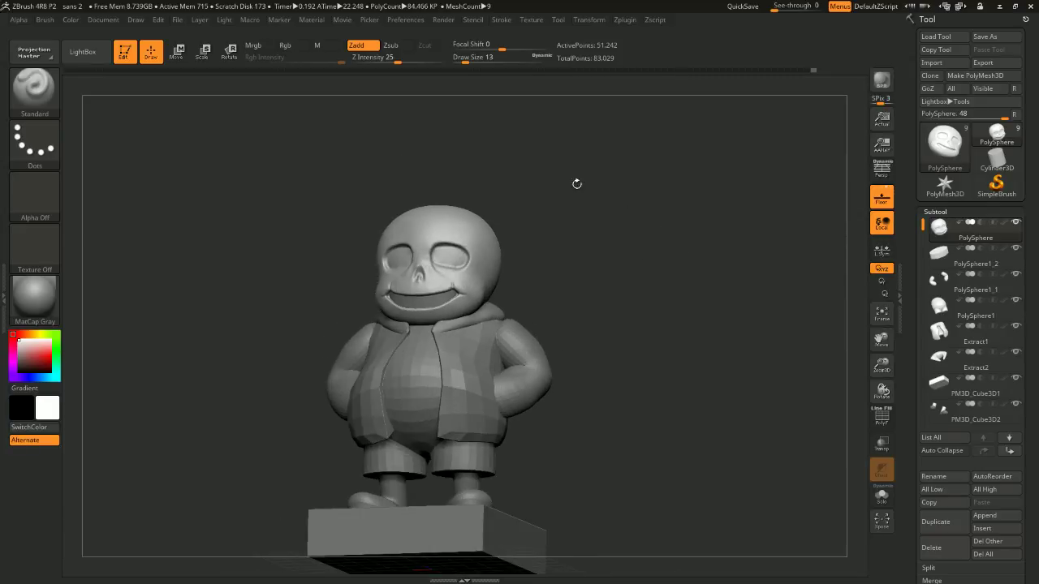
left_click_drag(576, 181, 608, 190, "shift")
left_click_drag(549, 213, 346, 413)
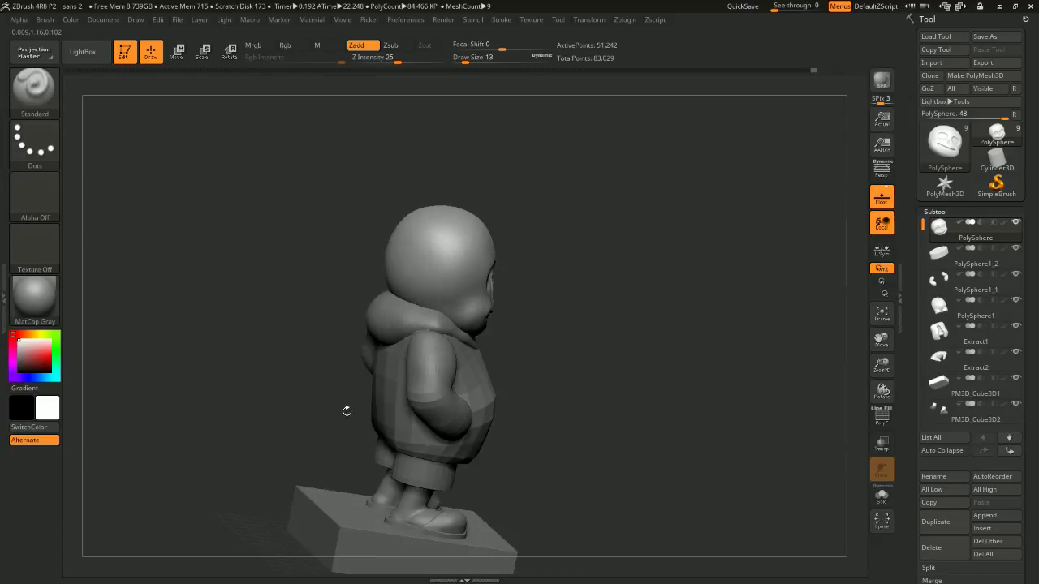
left_click_drag(573, 348, 617, 328, "shift")
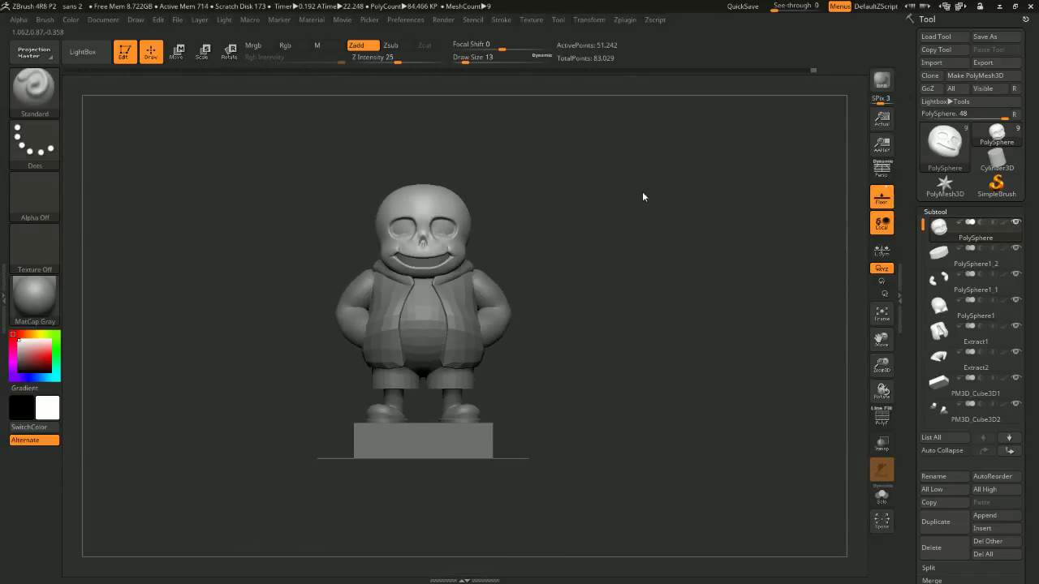
left_click_drag(642, 197, 680, 210, "alt")
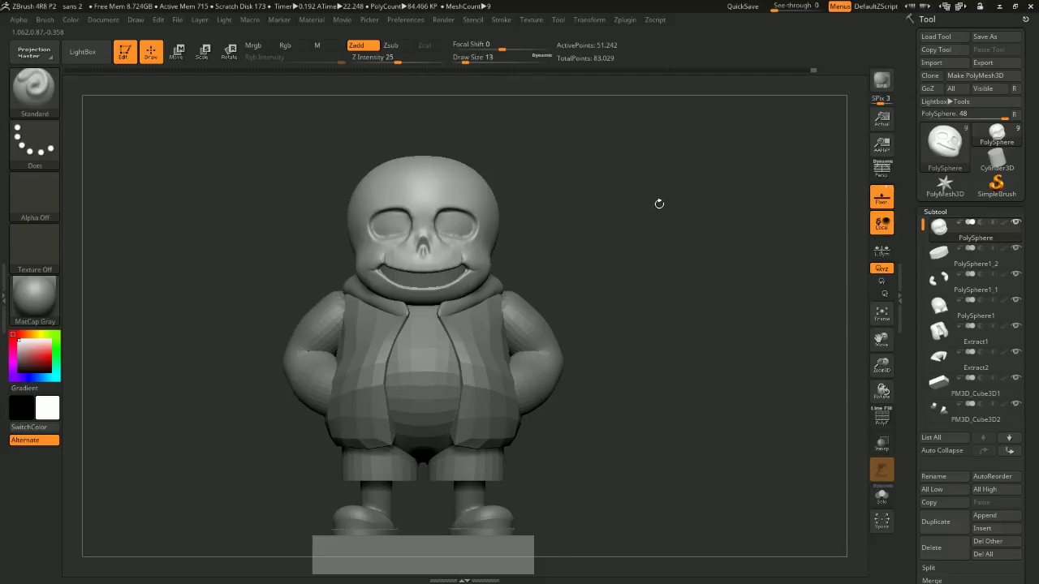
key("ctrl+z")
left_click_drag(632, 205, 663, 228)
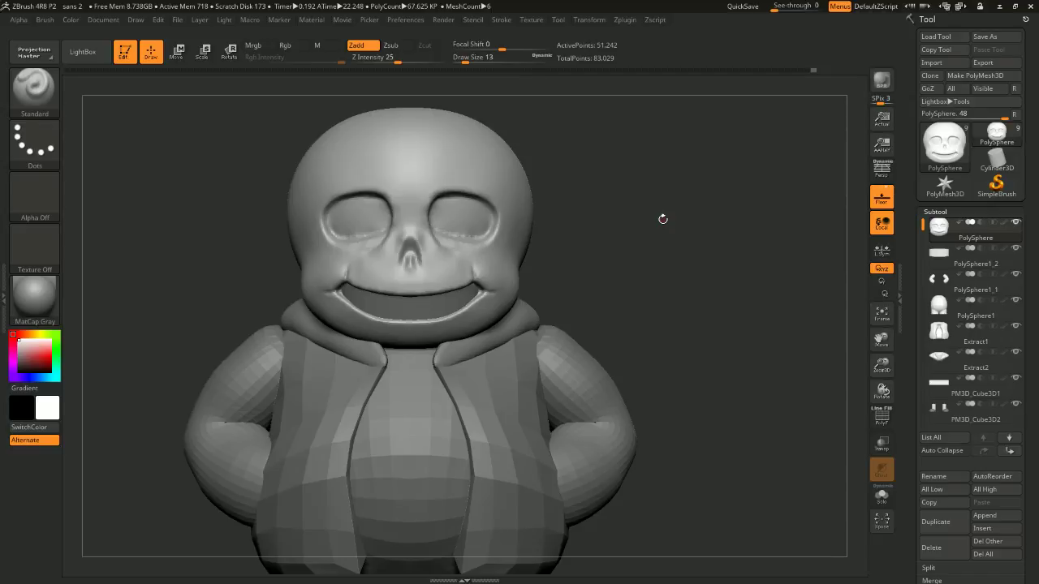
Open the THANOS bust7 project and view the bust with its surrounding cubes from the front.
left_click(177, 21)
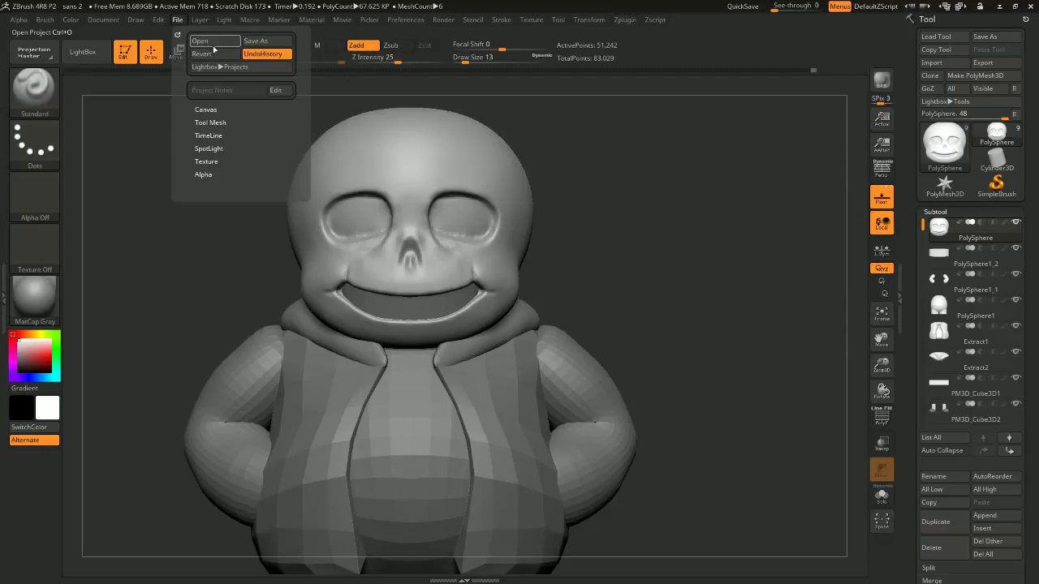
left_click(208, 43)
key("ctrl+o")
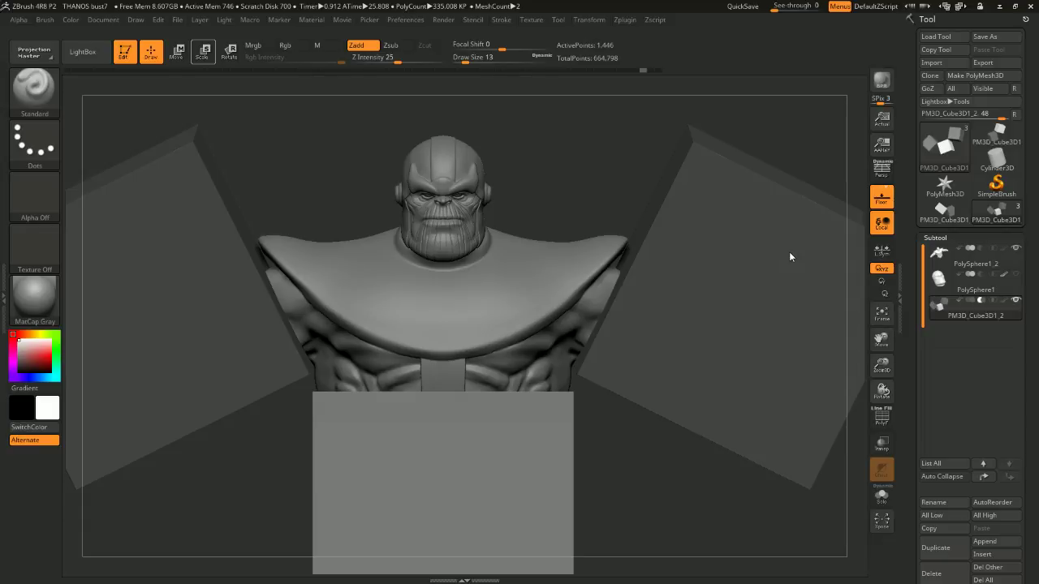
mouse_move(617, 211)
left_mouse_down("alt")
mouse_move(828, 225)
mouse_move(697, 229)
left_mouse_up("alt")
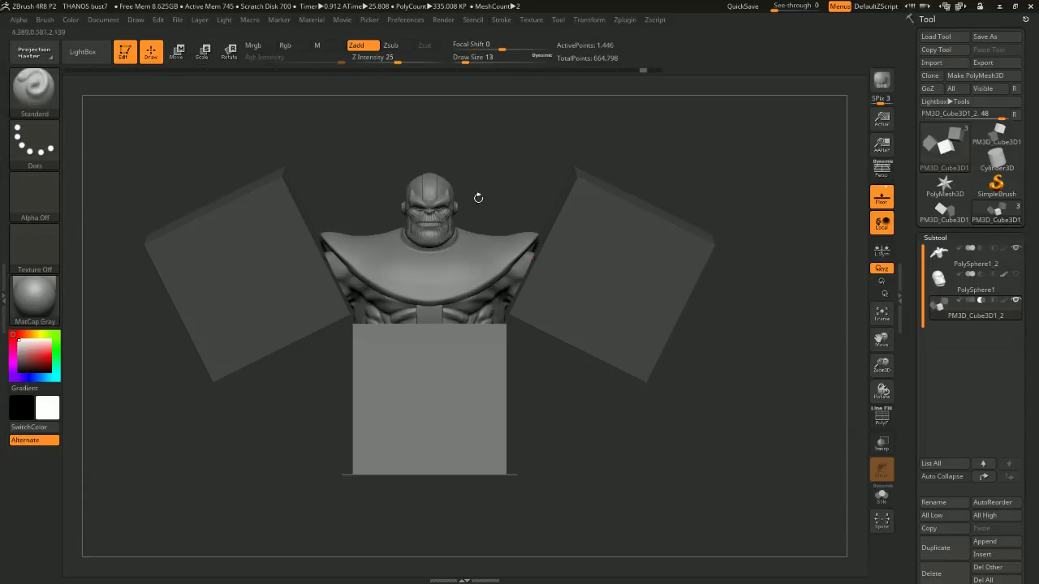
mouse_move(762, 331)
left_mouse_down("shift")
mouse_move(798, 316)
mouse_move(811, 352)
mouse_move(754, 343)
mouse_move(823, 344)
mouse_move(754, 341)
left_mouse_up("shift")
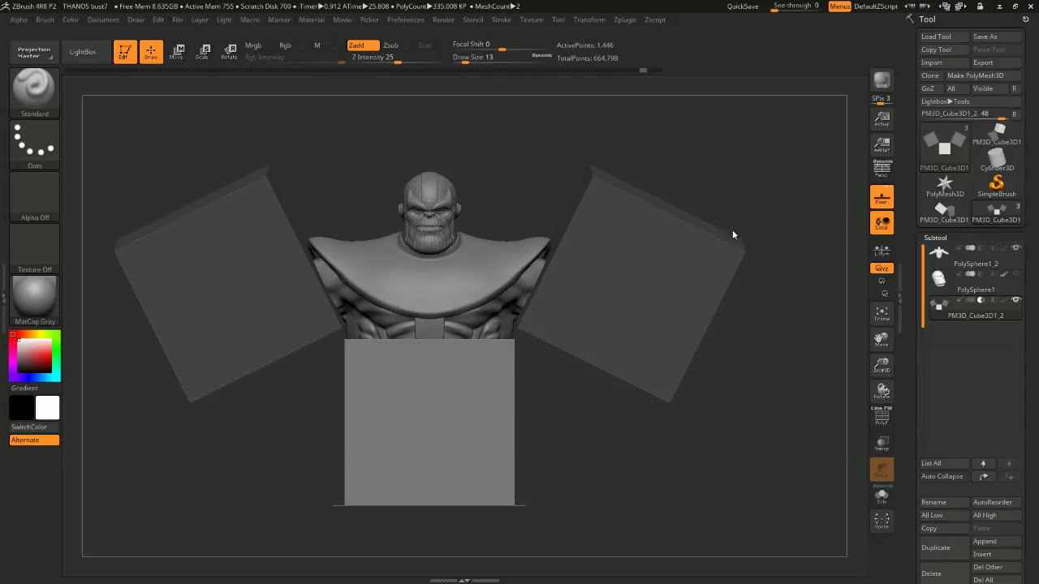
mouse_move(784, 295)
left_mouse_down()
mouse_move(775, 274)
mouse_move(793, 303)
mouse_move(771, 312)
mouse_move(740, 160)
mouse_move(777, 128)
mouse_move(649, 190)
left_mouse_up()
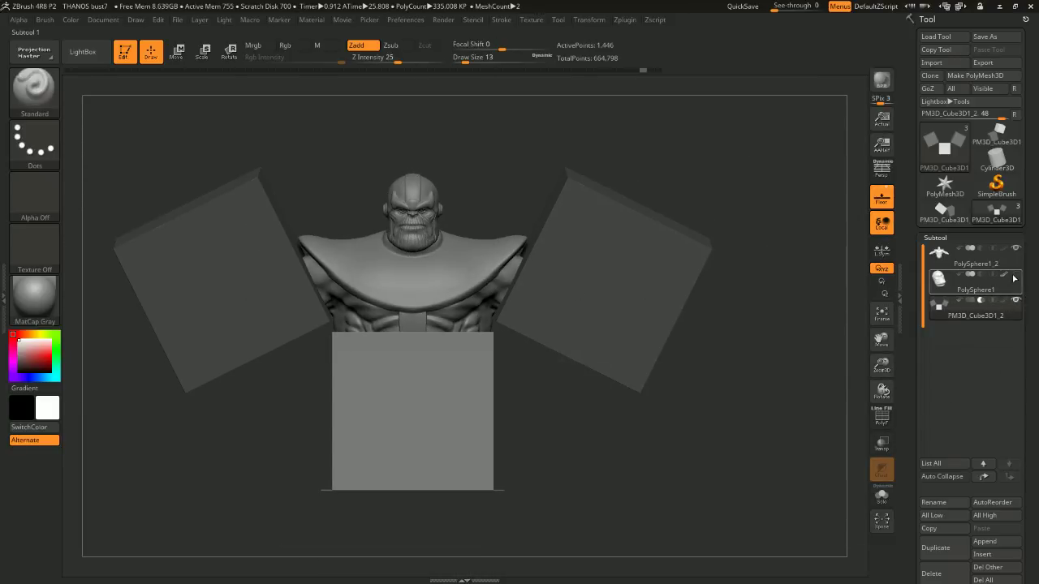
Select the PolySphere1 head subtool and hide the PM3D_Cube3D1_2 subtool to view the full torso and arms.
mouse_move(1017, 279)
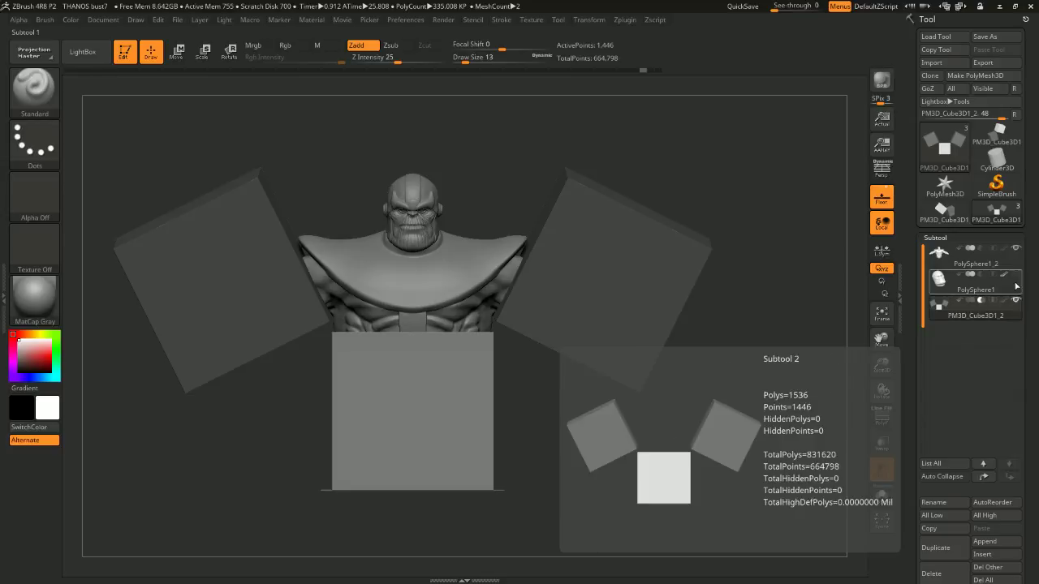
left_click(1011, 280)
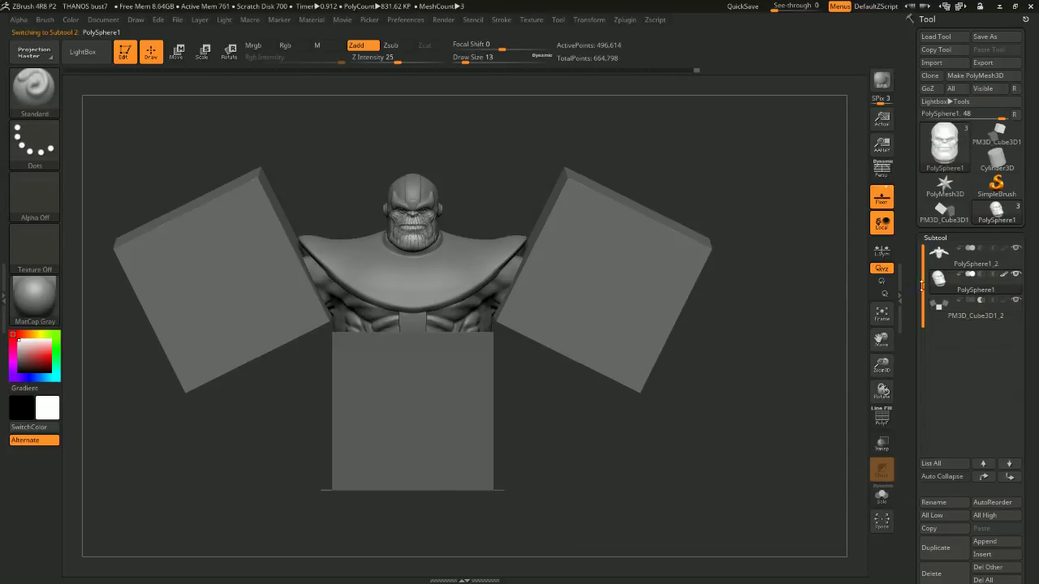
left_click(1010, 306)
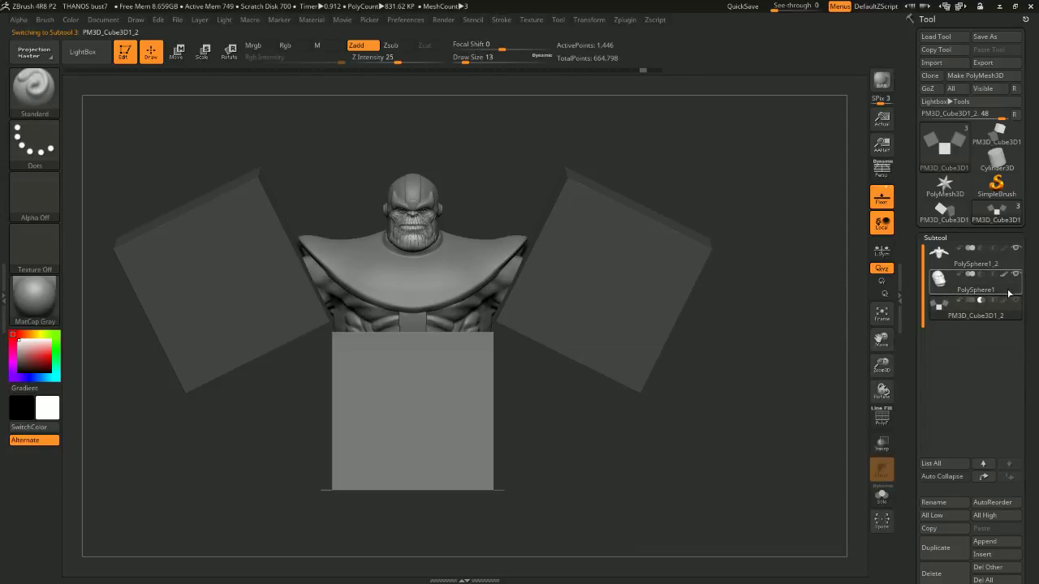
left_click(1014, 300)
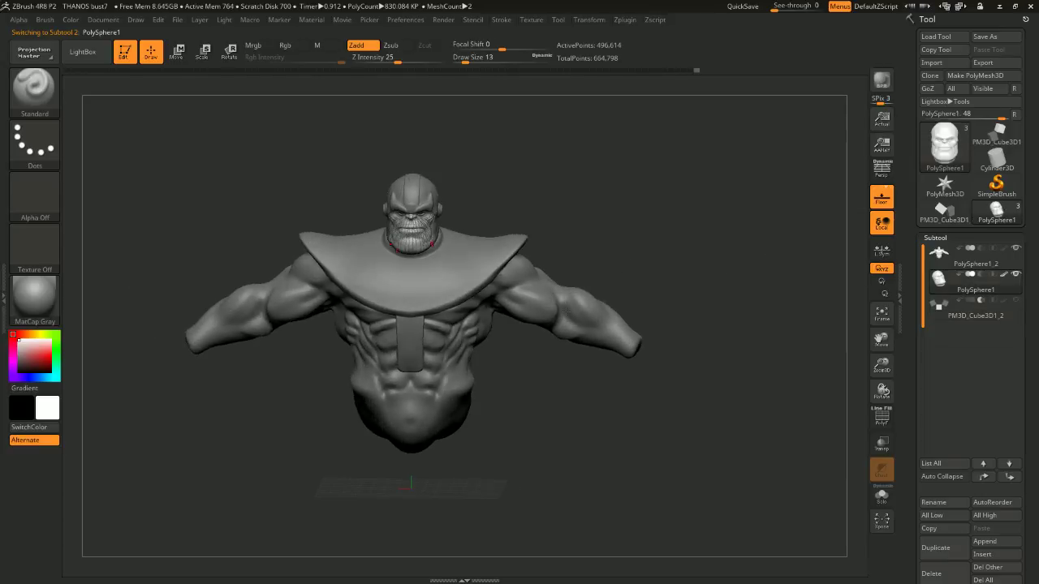
left_click_drag(512, 323, 504, 327)
left_click_drag(517, 473, 695, 292)
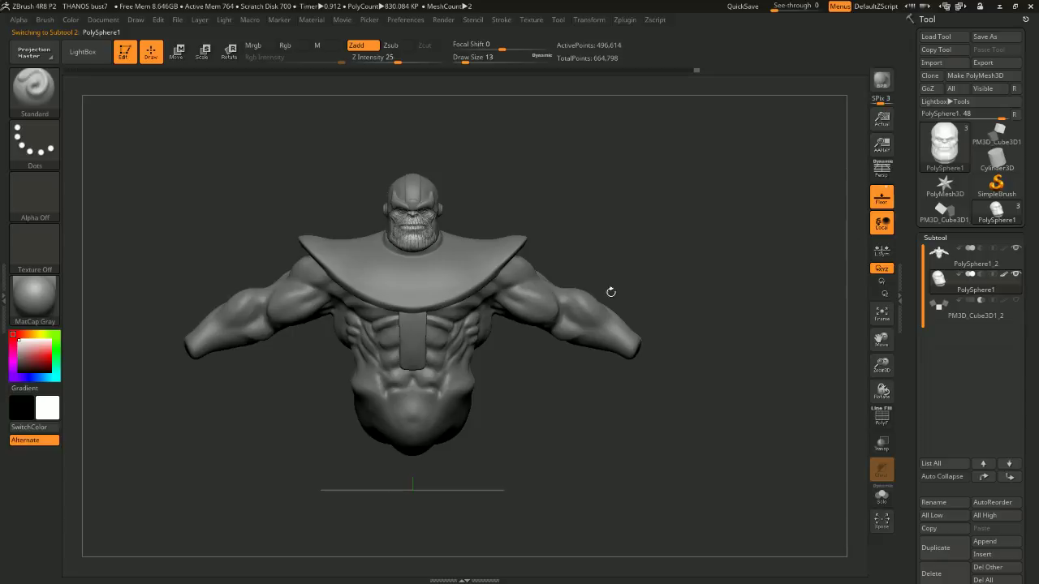
Show the PM3D_Cube3D1_2 subtool again and view the bust together with the cubes.
left_click(1016, 301)
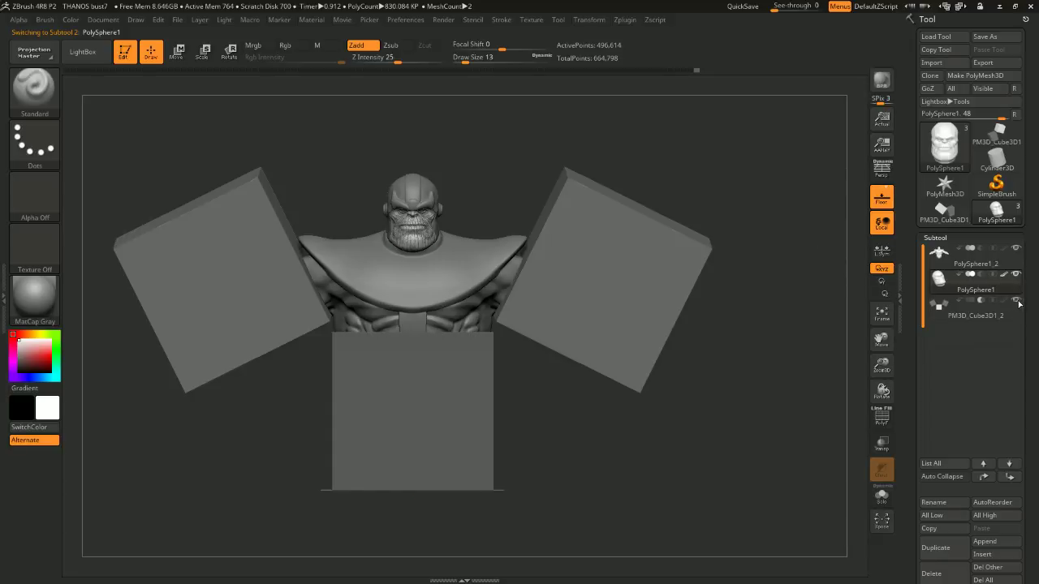
mouse_move(991, 305)
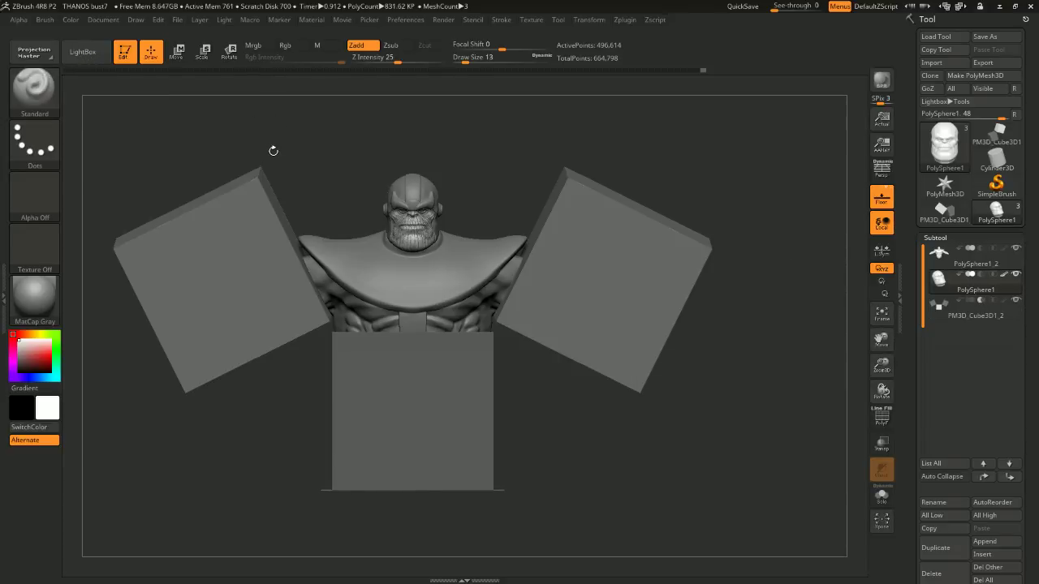
mouse_move(271, 144)
left_mouse_down()
mouse_move(331, 146)
mouse_move(366, 186)
mouse_move(251, 122)
left_mouse_up()
left_click_drag(768, 333, 714, 254)
mouse_move(71, 11)
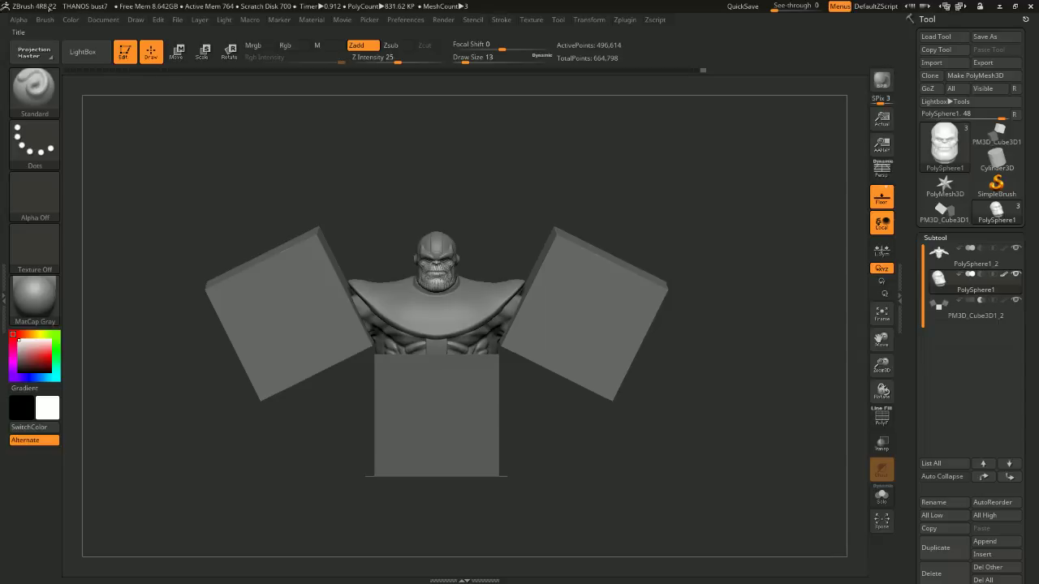
mouse_move(39, 12)
left_click(924, 6)
left_click(923, 7)
left_click(923, 7)
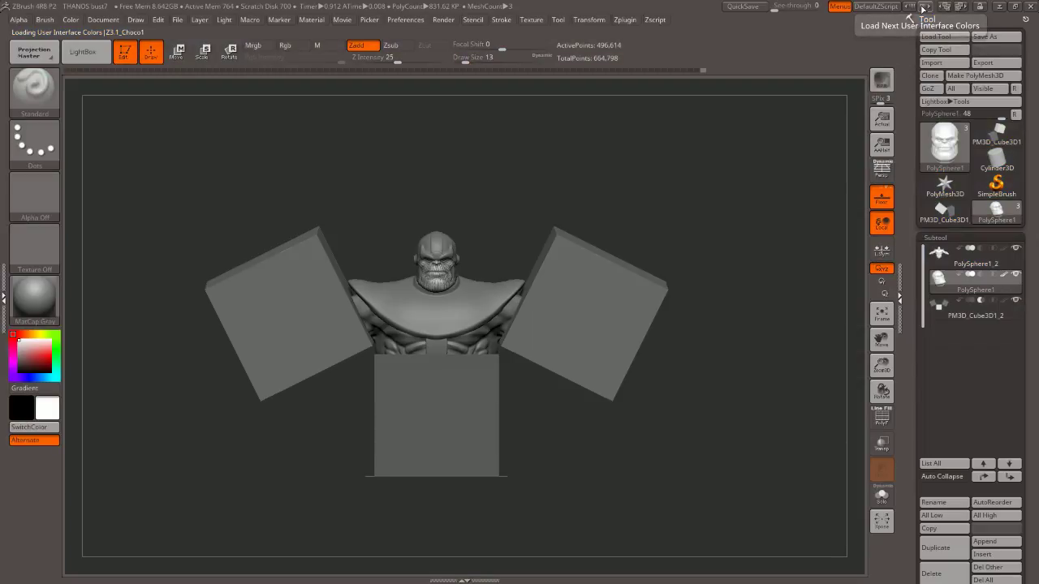
left_click(923, 6)
left_click(923, 6)
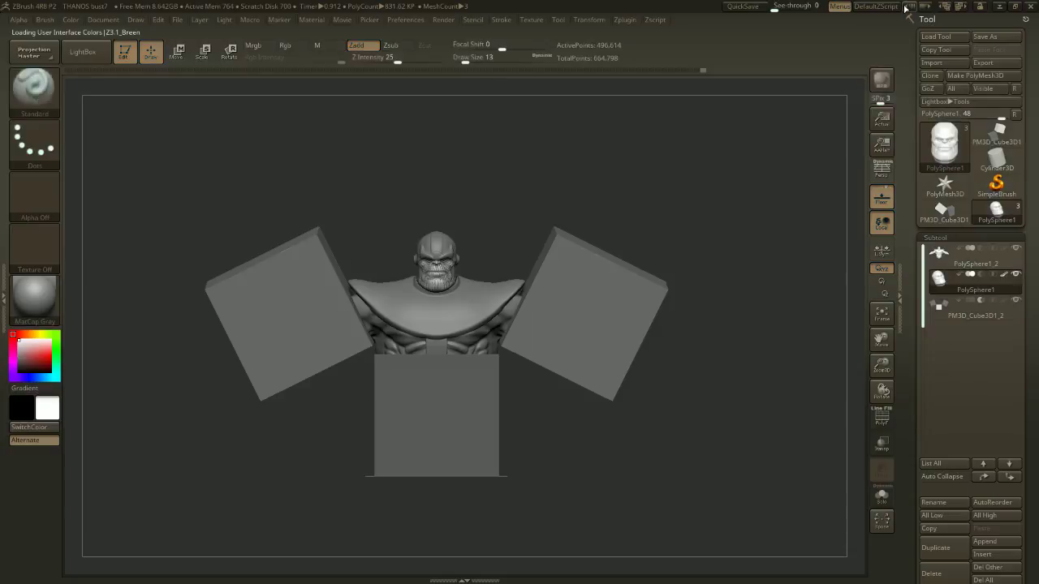
Load the Default interface layout and set the interface colours back to Z4R8_default.
left_click(957, 7)
left_click(958, 7)
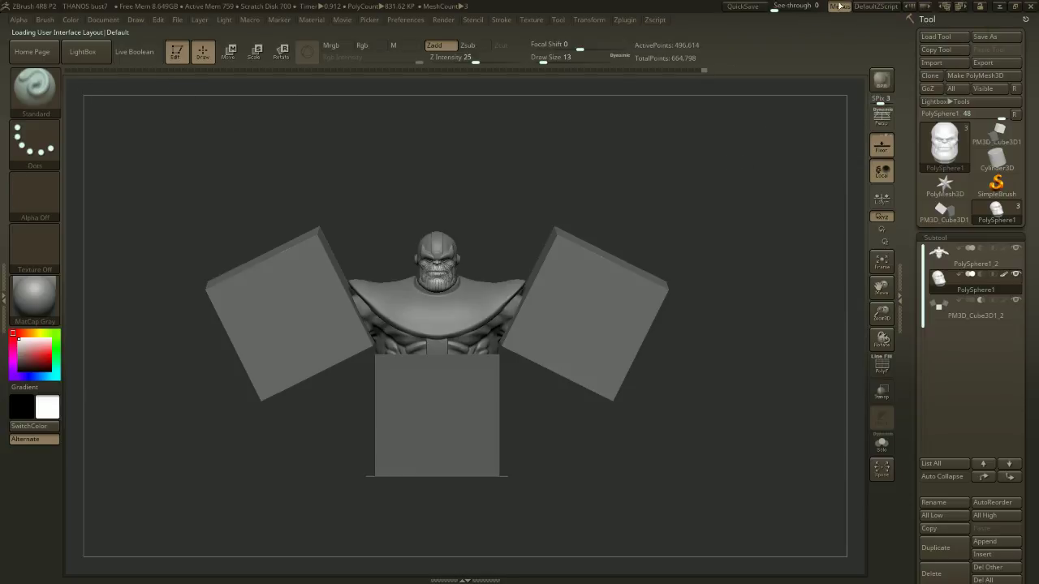
left_click(911, 6)
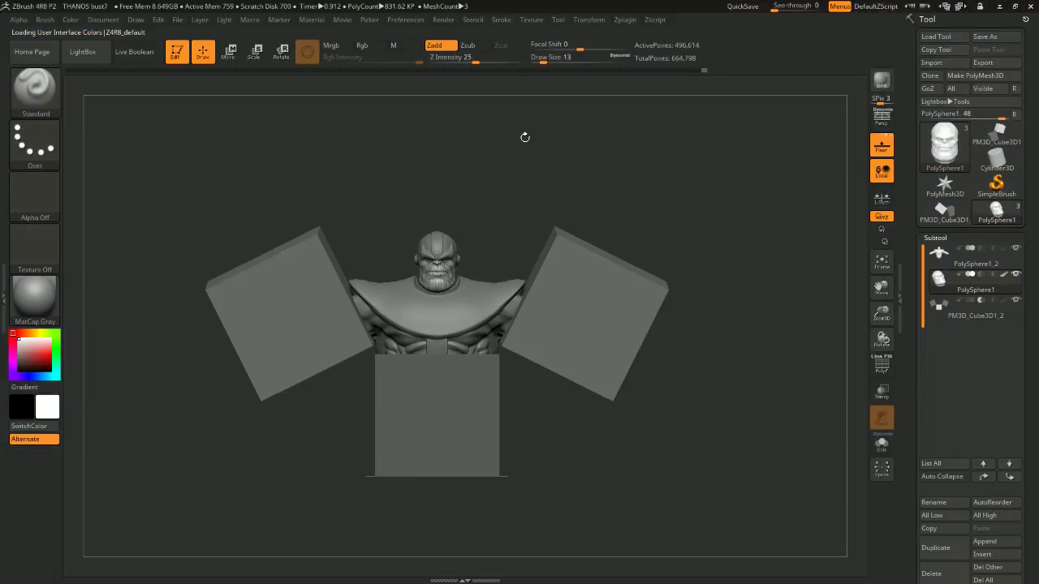
Turn on Live Boolean and examine the cut Thanos bust from the side and the front.
left_click(134, 52)
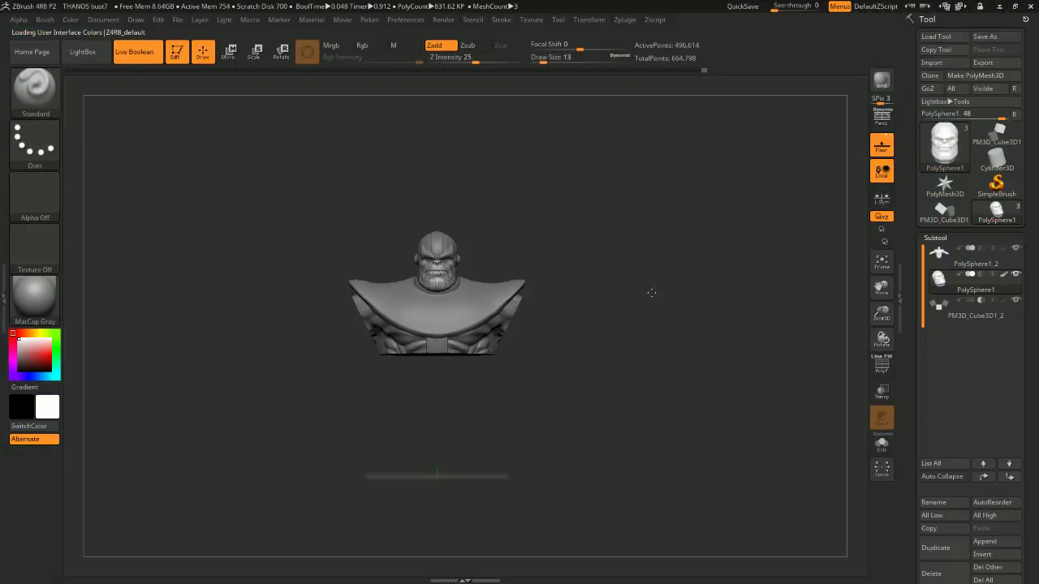
mouse_move(650, 292)
left_mouse_down()
mouse_move(626, 232)
mouse_move(660, 262)
mouse_move(642, 324)
mouse_move(693, 336)
mouse_move(689, 287)
mouse_move(598, 313)
mouse_move(684, 301)
mouse_move(643, 300)
mouse_move(683, 328)
mouse_move(713, 306)
mouse_move(609, 365)
left_mouse_up()
mouse_move(720, 292)
left_mouse_down()
mouse_move(755, 319)
mouse_move(765, 309)
mouse_move(722, 291)
mouse_move(733, 319)
mouse_move(779, 254)
mouse_move(746, 278)
mouse_move(763, 290)
mouse_move(766, 312)
mouse_move(740, 306)
mouse_move(738, 285)
mouse_move(722, 288)
mouse_move(764, 275)
mouse_move(751, 287)
mouse_move(786, 288)
left_mouse_up()
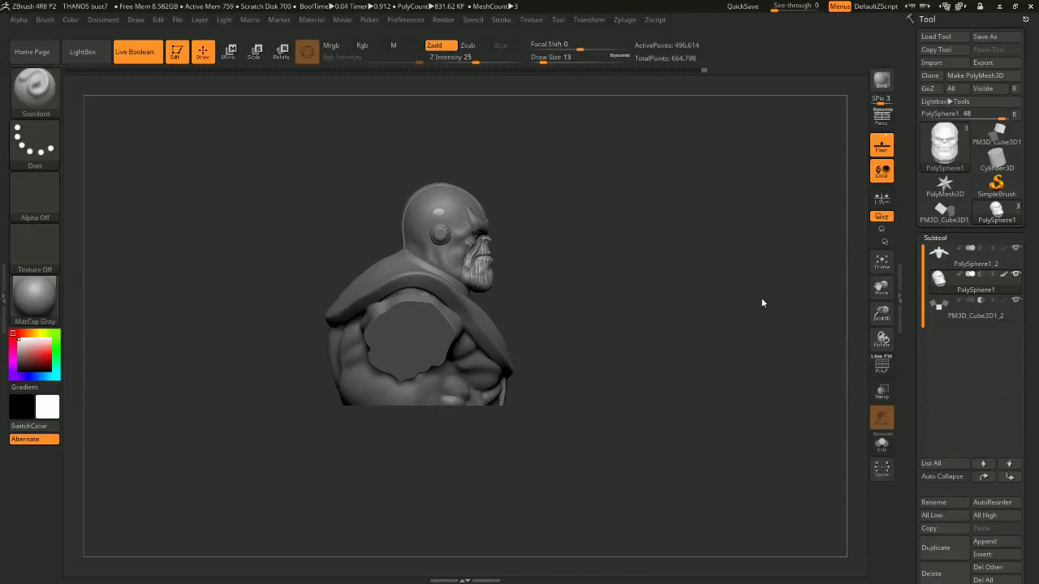
left_click_drag(707, 299, 716, 271, "shift")
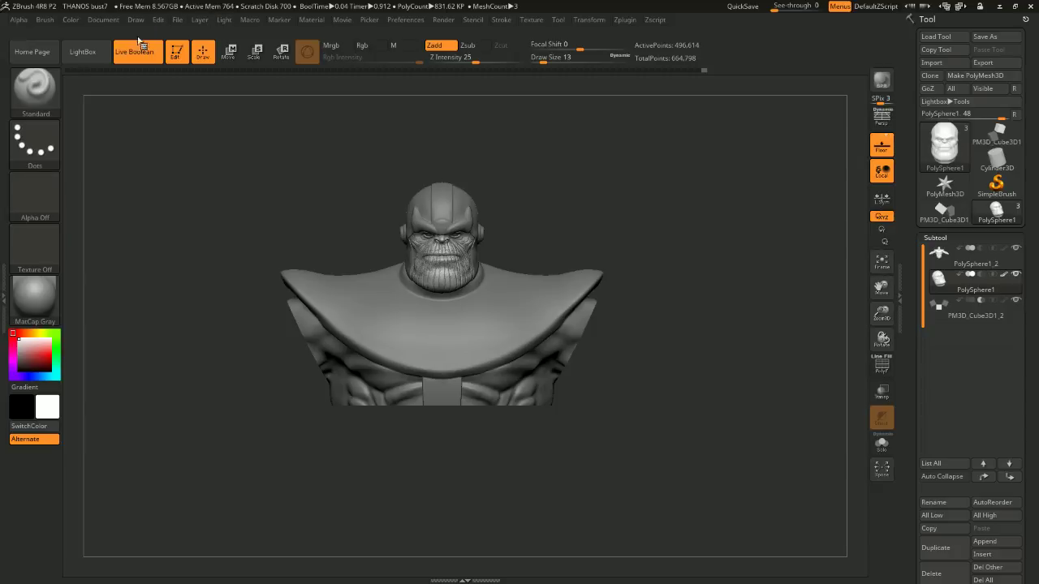
Turn off Live Boolean and open the 3d print attempt 3 project.
left_click(134, 51)
left_click(161, 22)
left_click(177, 20)
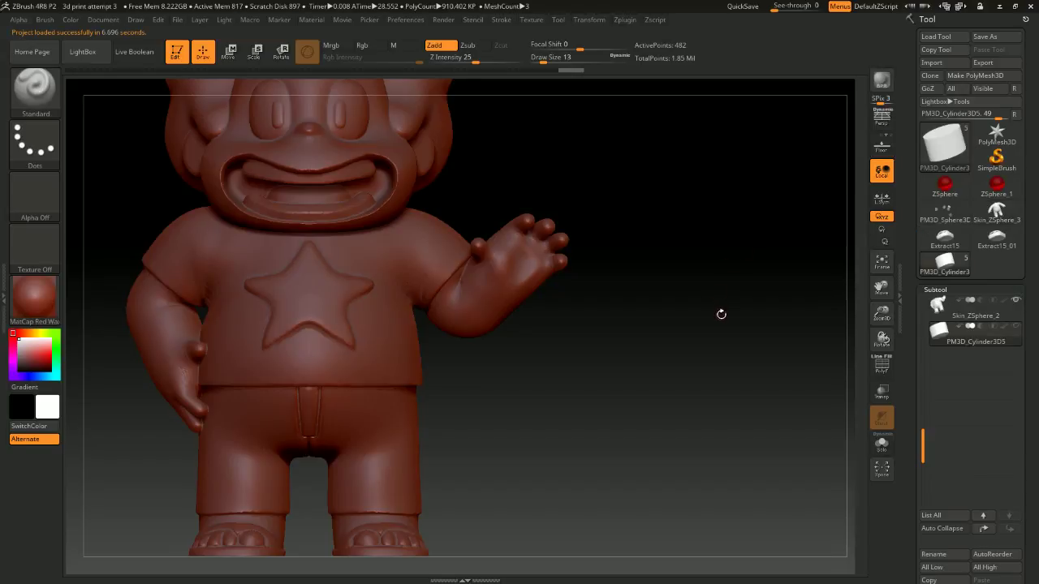
Fit the whole character into view and set its material to MatCap Gray.
right_click_drag(721, 313, 890, 419, "ctrl")
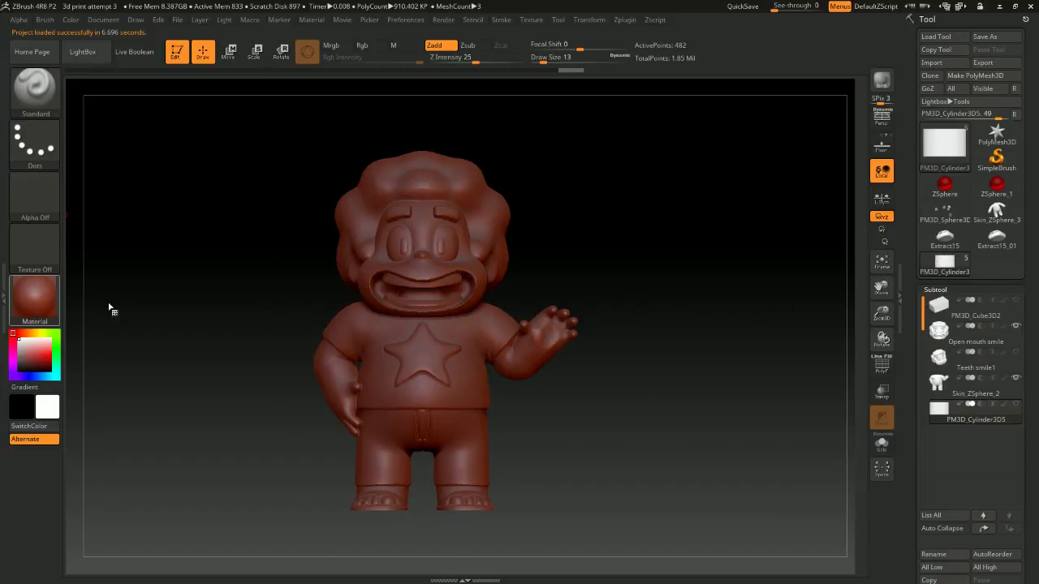
left_click(35, 298)
left_click(153, 308)
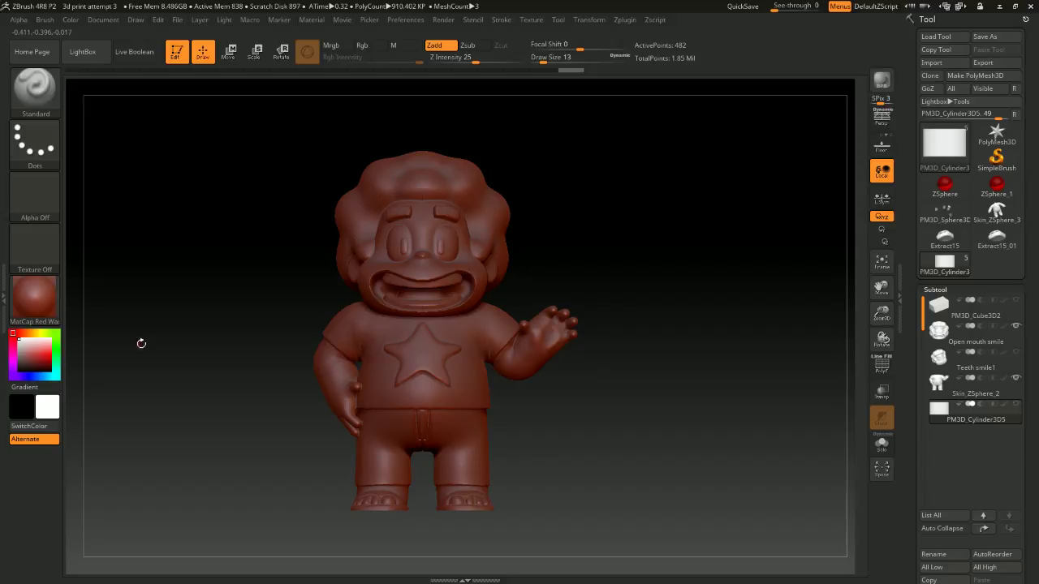
left_click(34, 299)
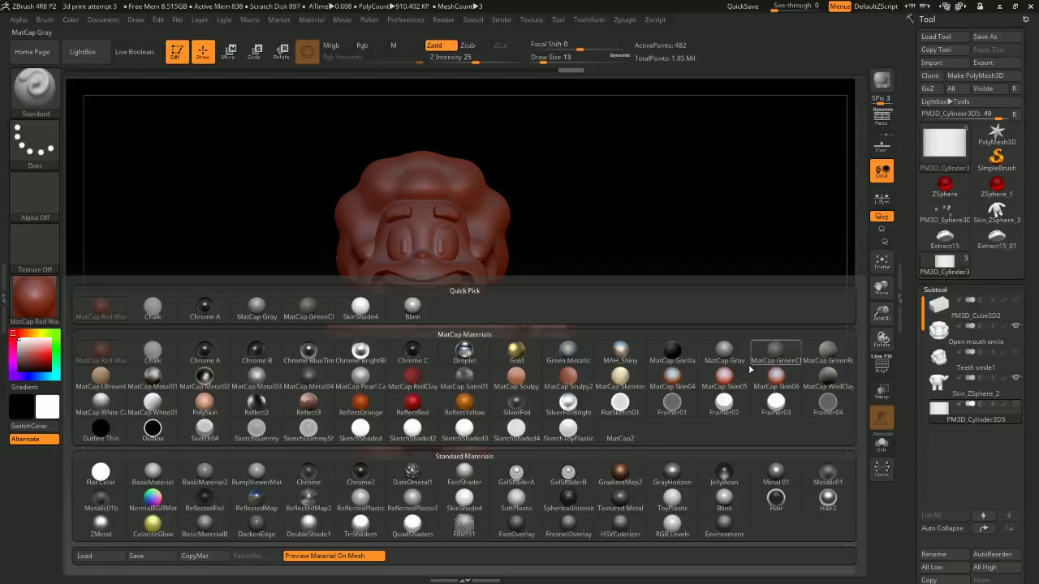
left_click(724, 351)
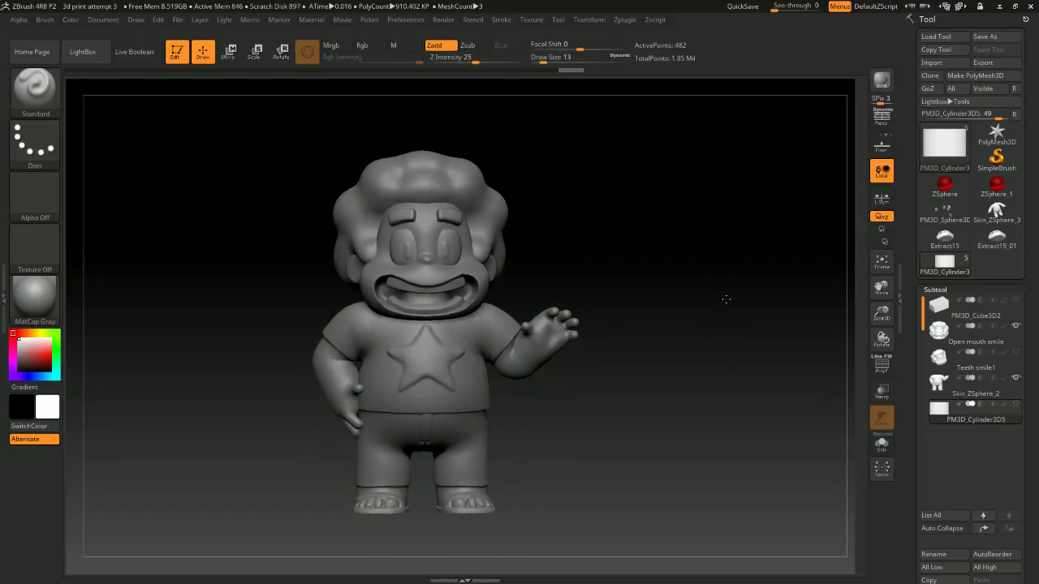
left_click_drag(725, 299, 738, 311)
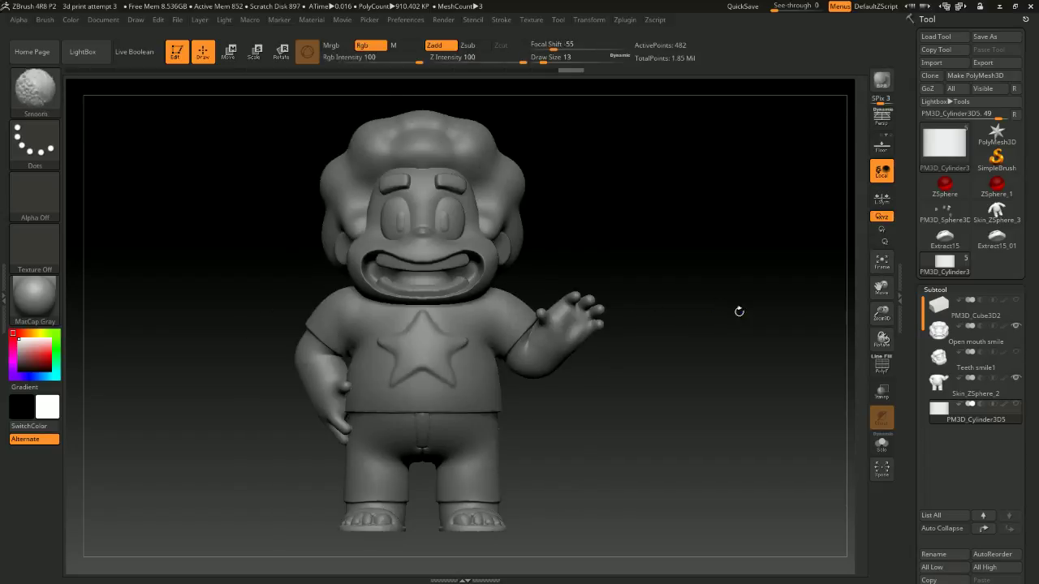
View the Skin_ZSphere_2 body and the Teeth smile1 and Open mouth smile heads one by one in Solo mode.
left_click(882, 444)
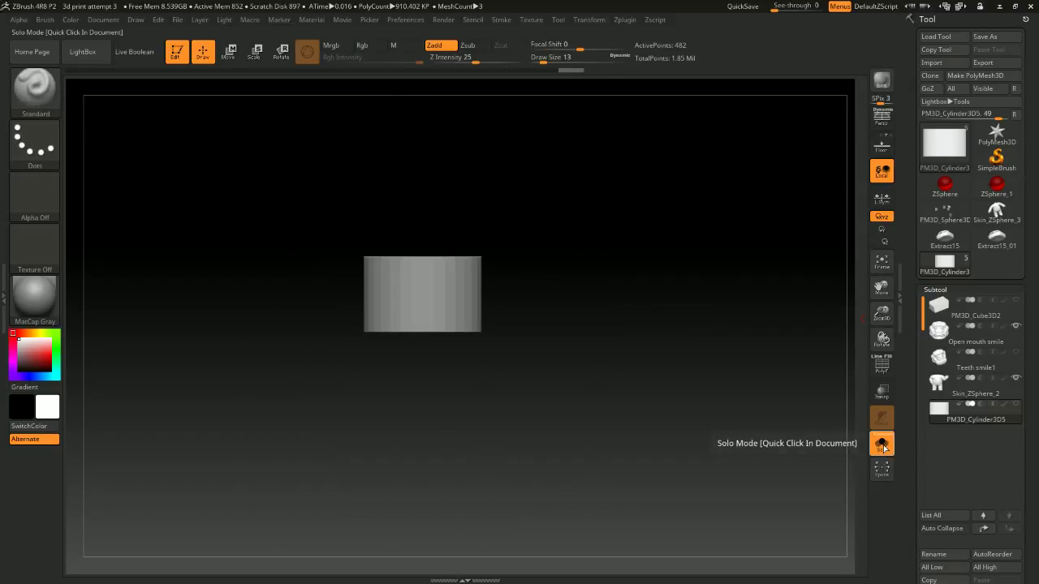
left_click(995, 395)
left_click_drag(773, 342, 758, 371)
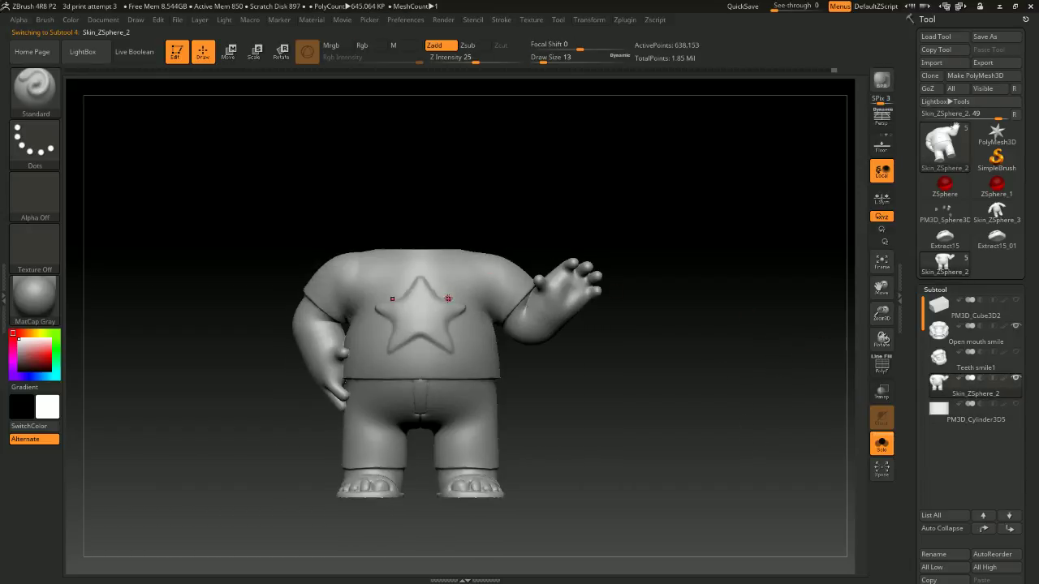
left_click_drag(521, 261, 630, 283)
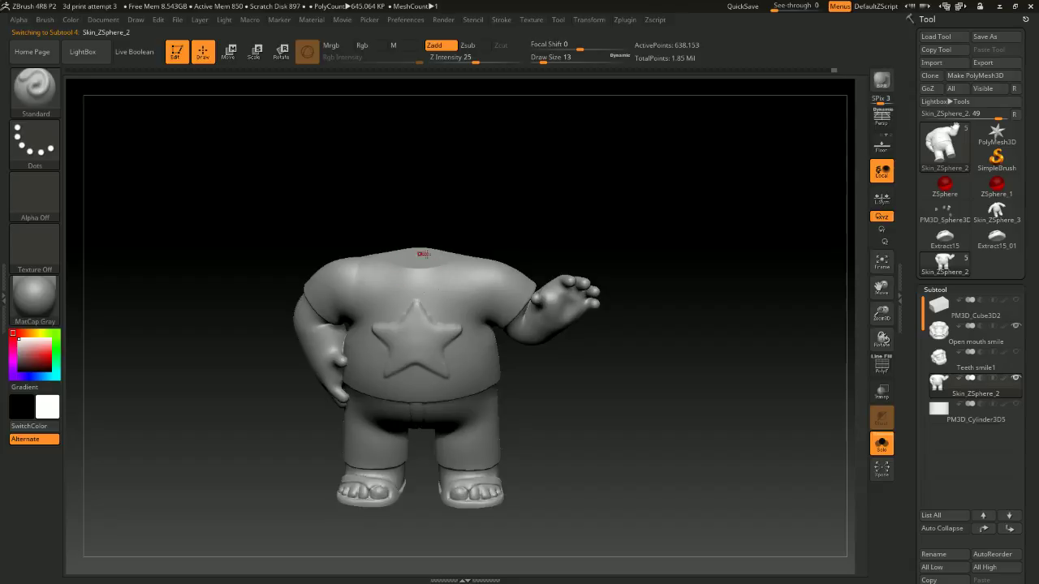
left_click_drag(558, 243, 742, 320)
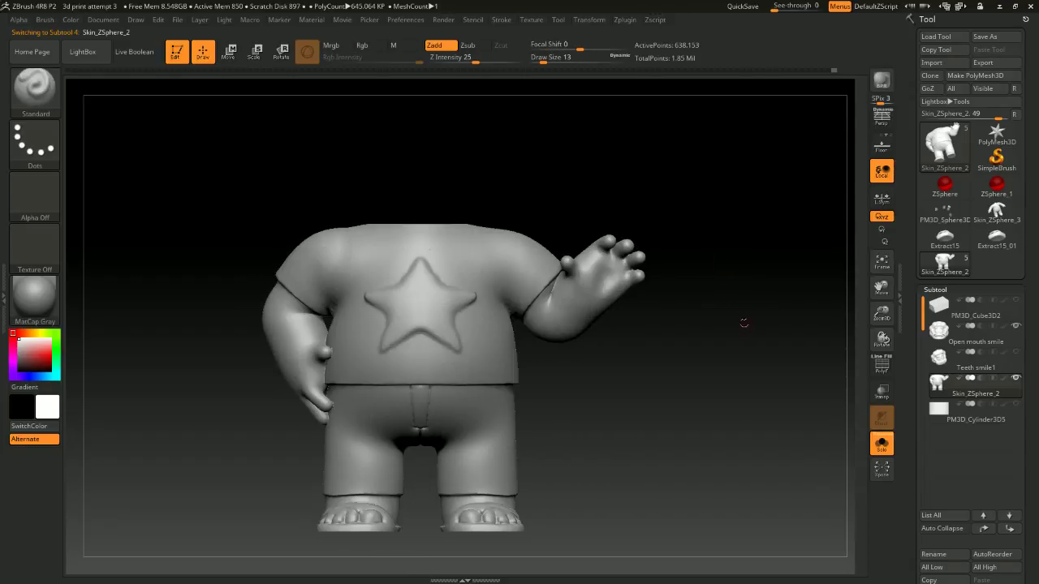
left_click(968, 347)
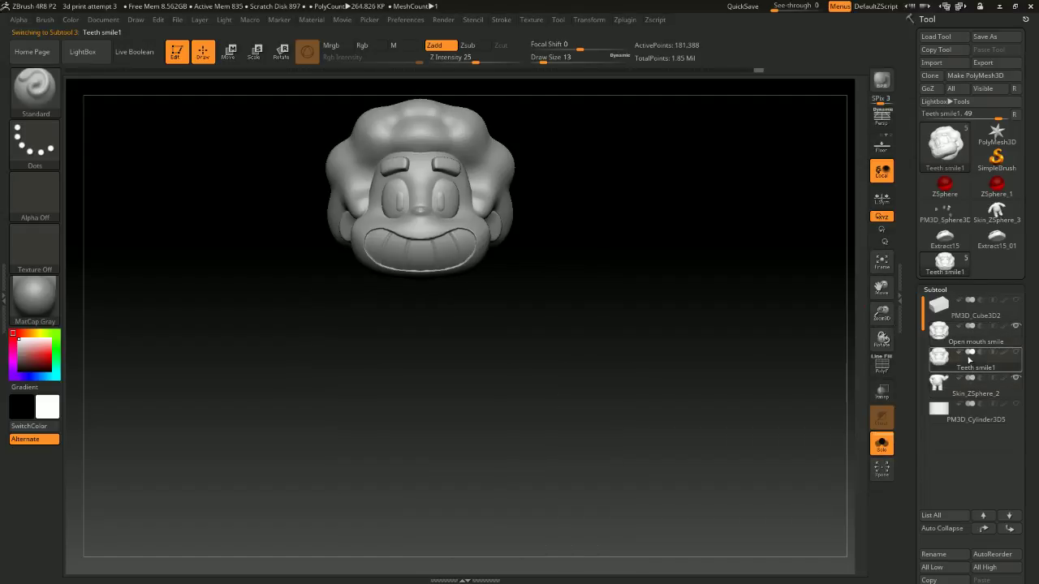
mouse_move(973, 343)
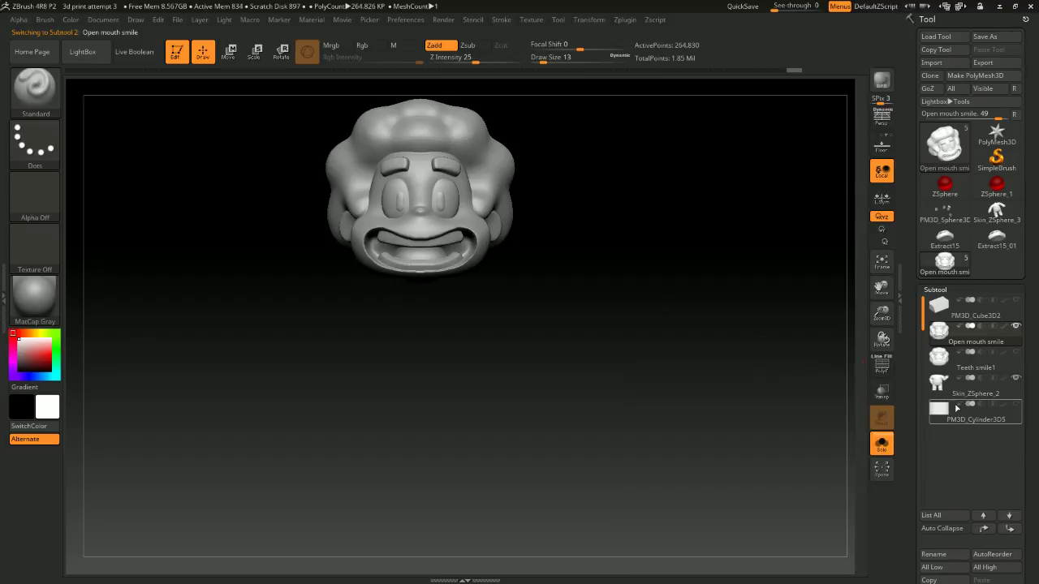
Turn off Solo mode, hide the Open mouth smile head and select the Skin_ZSphere_2 body.
left_click(882, 443)
left_click(1016, 327)
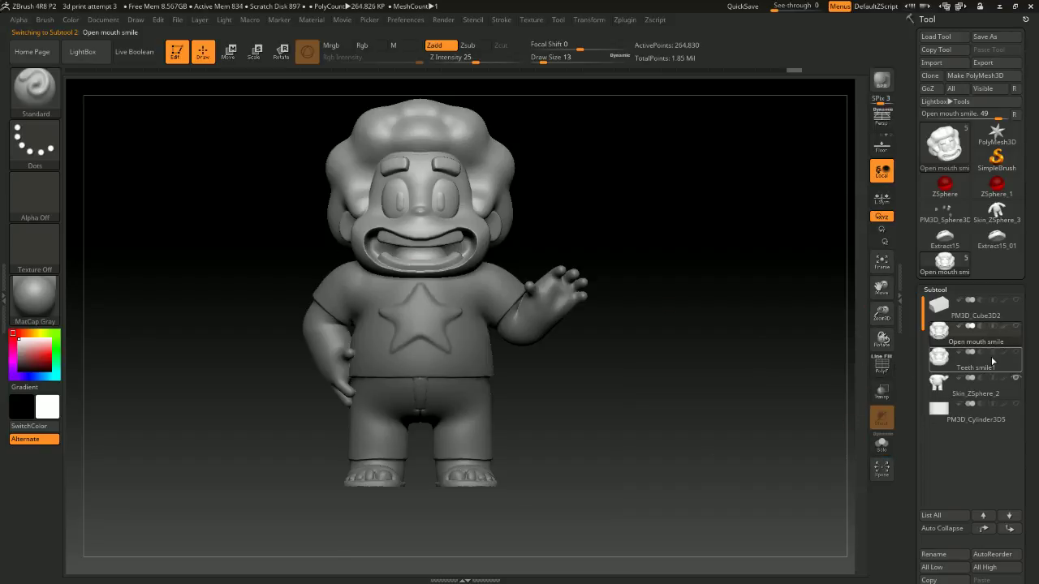
left_click(987, 397)
left_click(976, 336)
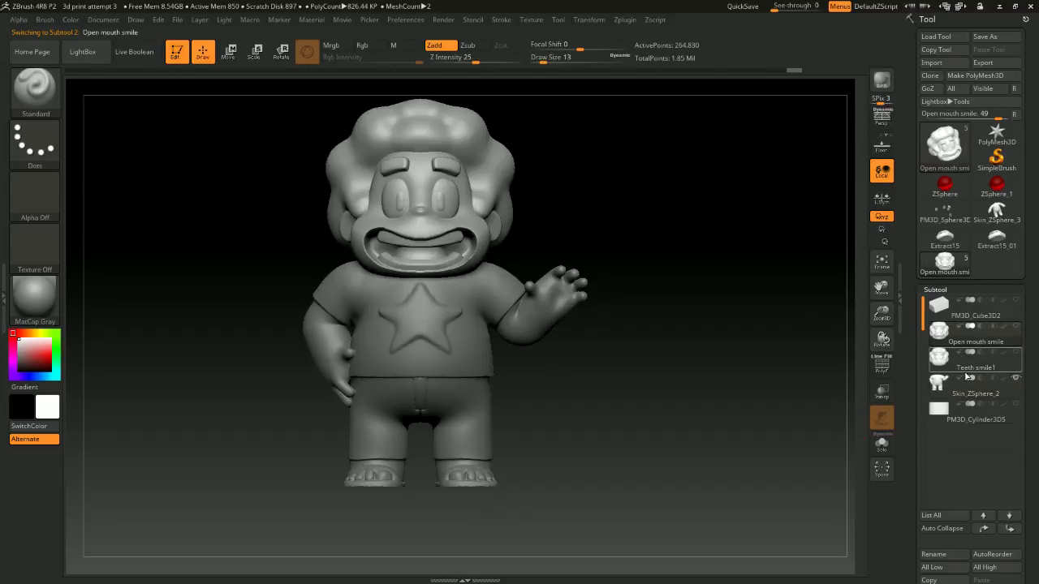
left_click(966, 389)
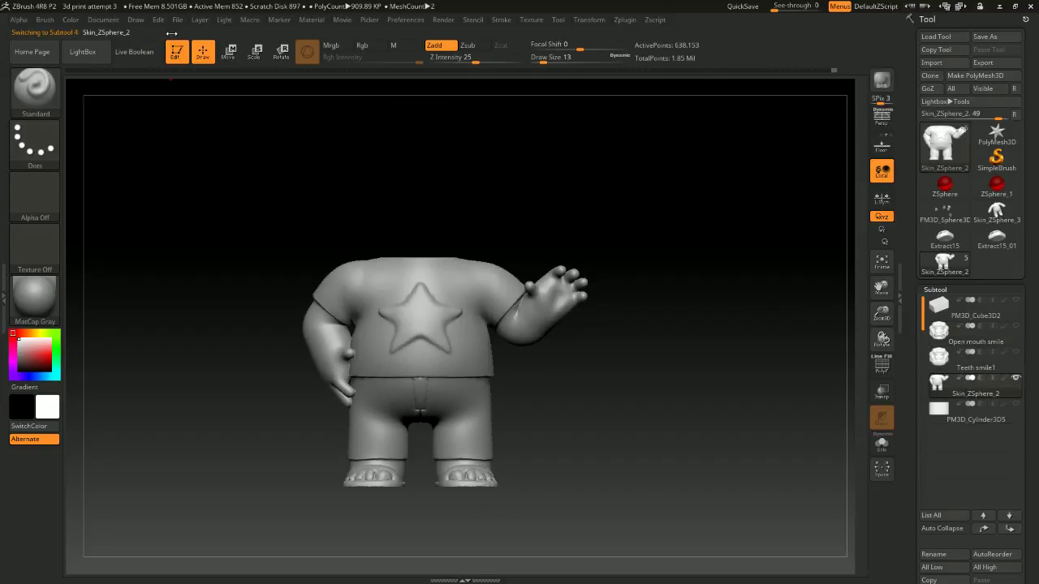
Open the Rose 50 project and set the model's material to MatCap Gray.
left_click(177, 19)
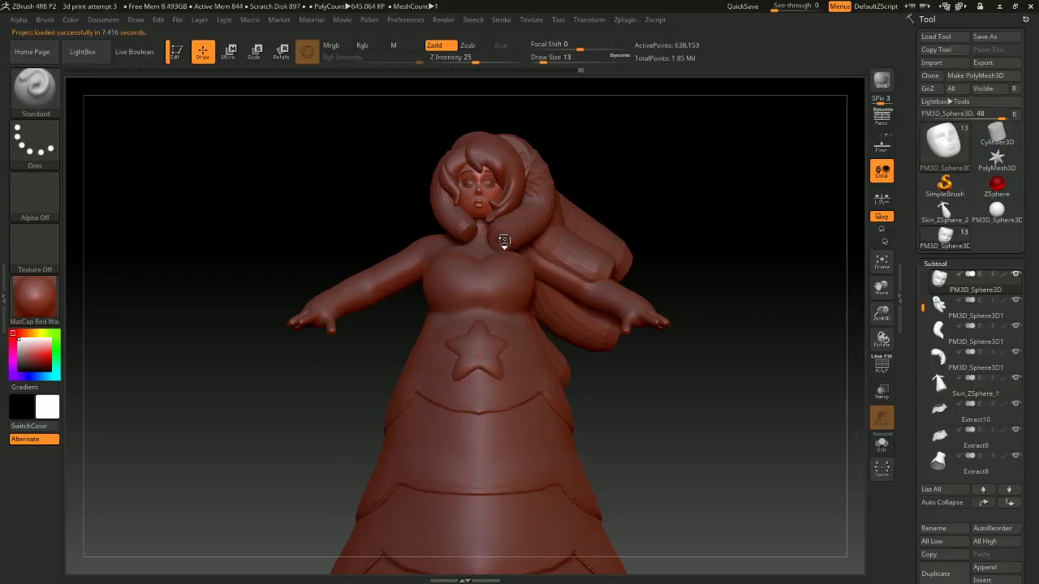
left_click_drag(738, 306, 759, 294)
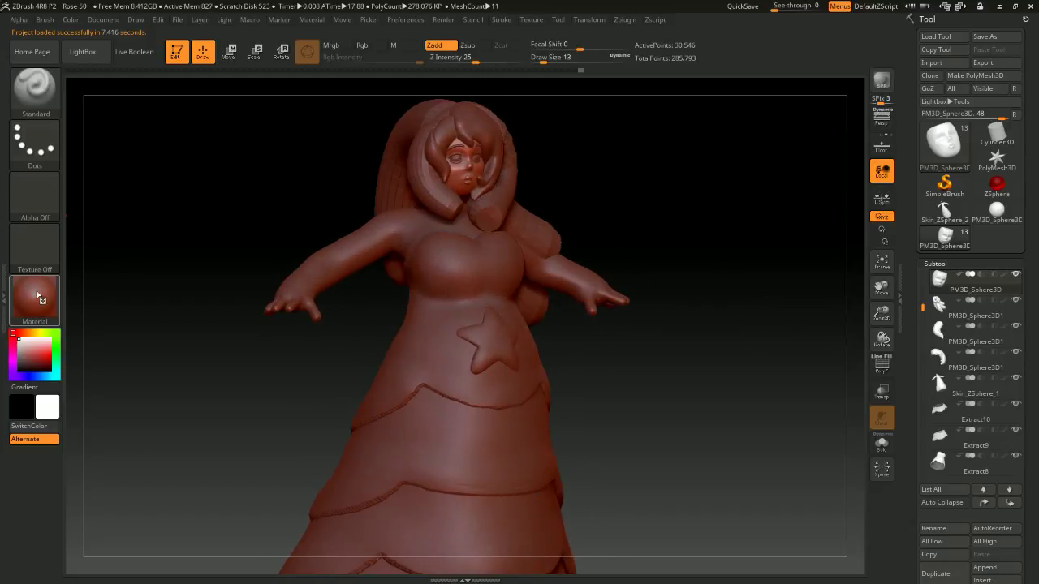
left_click(40, 299)
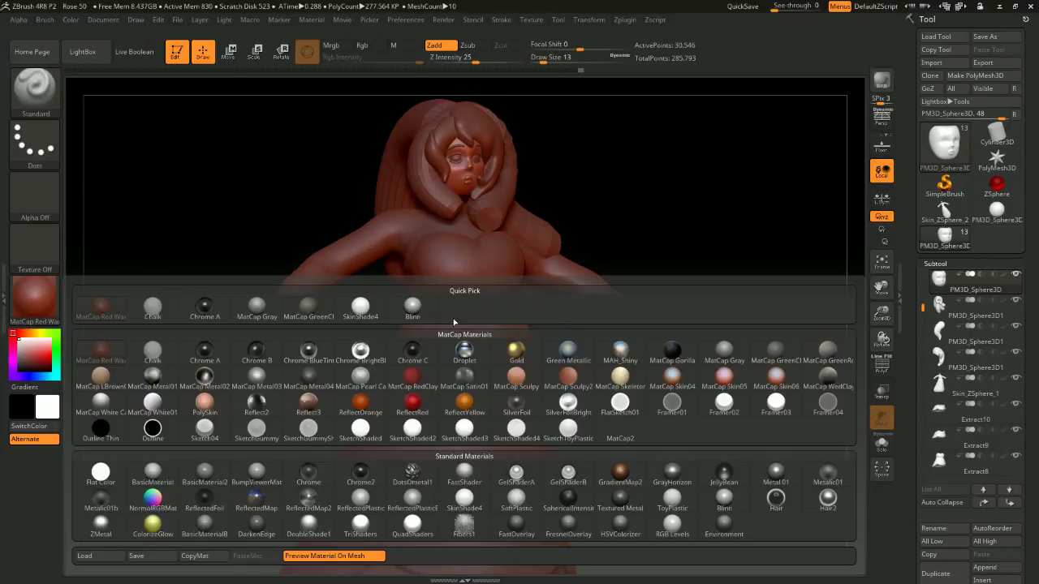
left_click(723, 354)
Examine the Rose figure's hair and layered dress from above, the side and the front.
left_click_drag(783, 294, 734, 323)
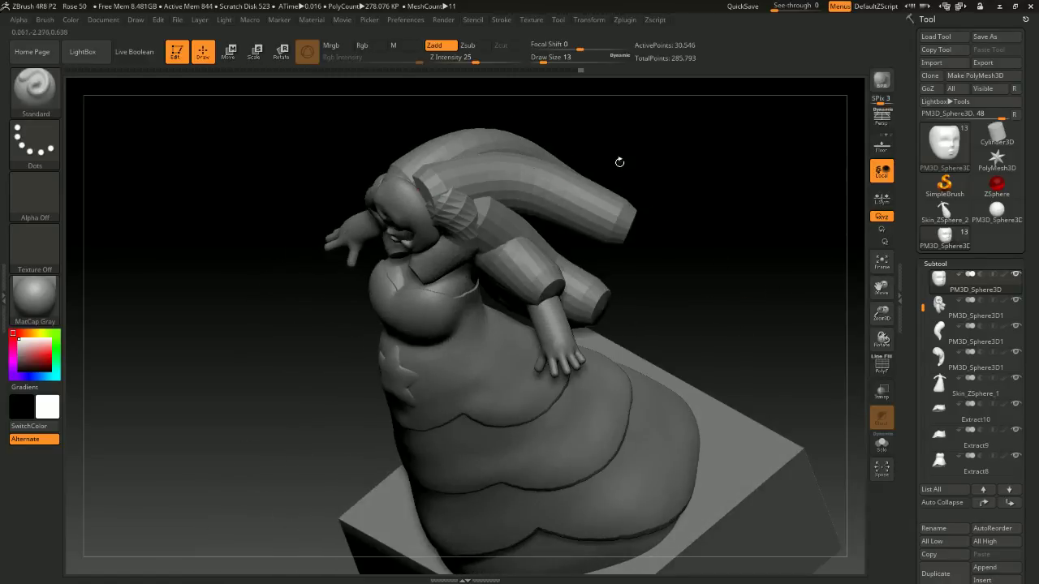
left_click_drag(730, 211, 515, 413)
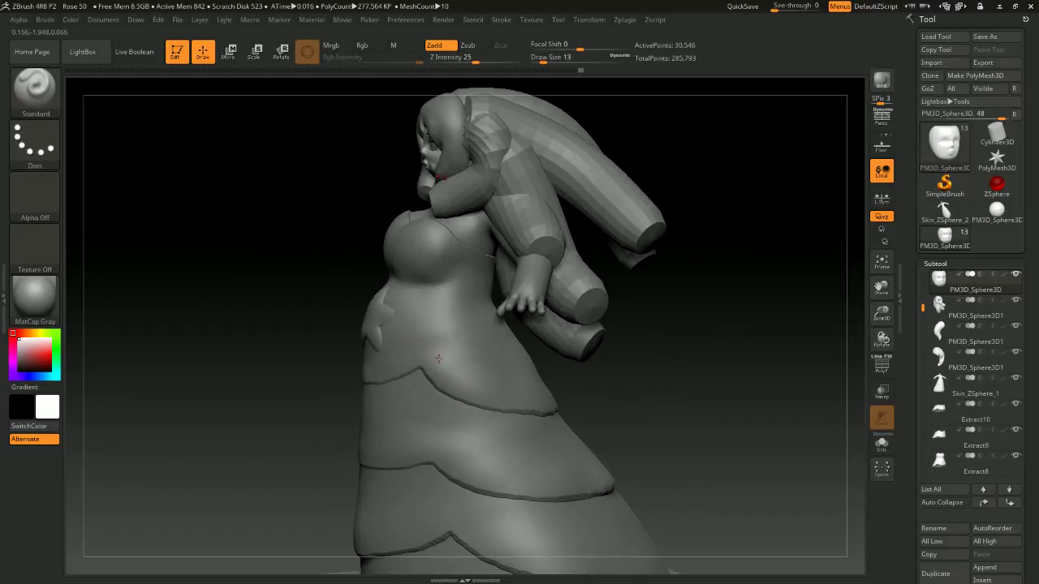
right_click_drag(483, 406, 399, 373)
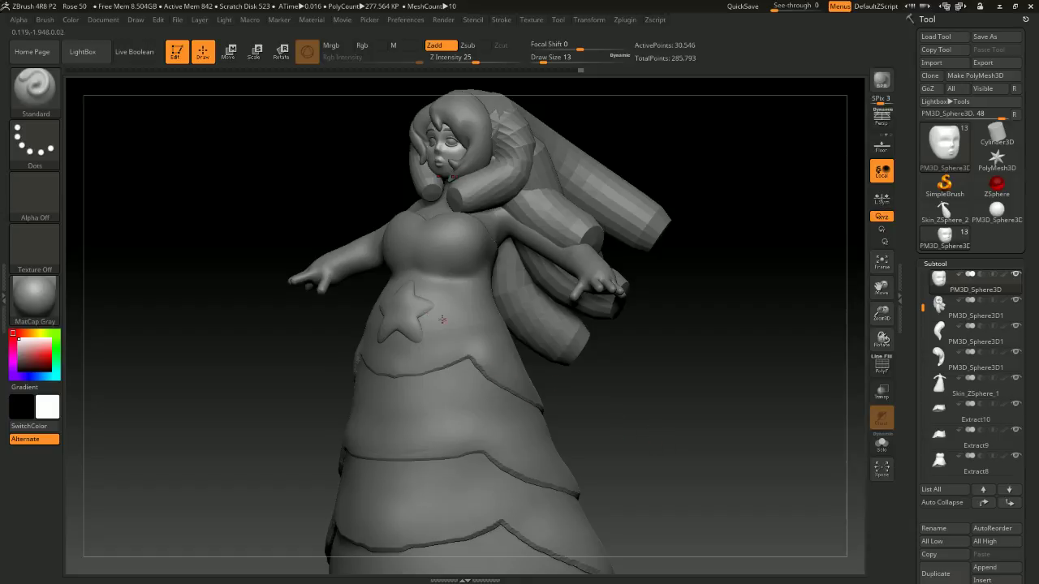
right_click_drag(441, 318, 730, 353)
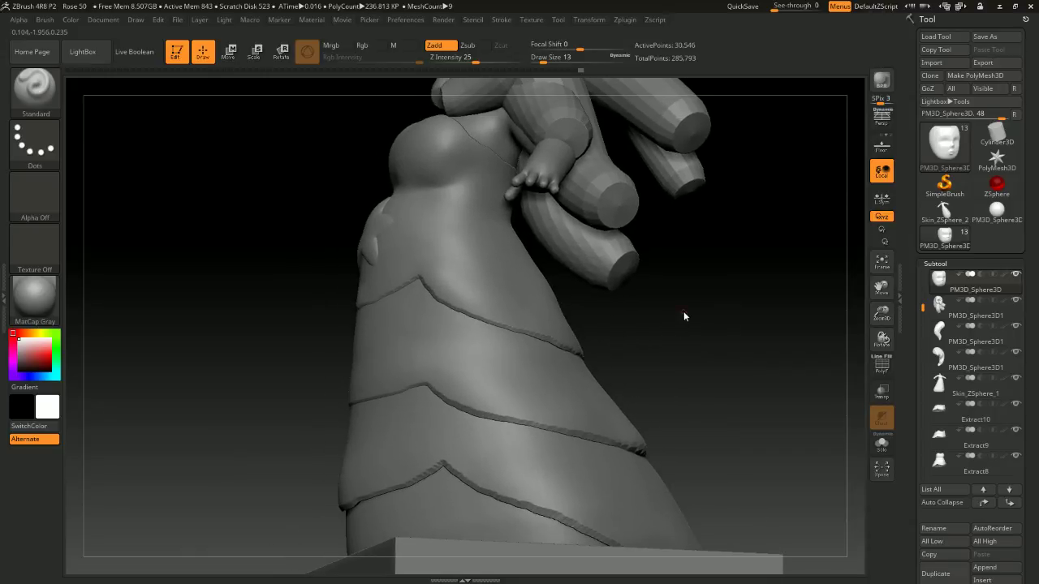
right_click_drag(684, 317, 467, 248)
Open the pearl 95 done project and set the model's material to MatCap Gray.
left_click(176, 19)
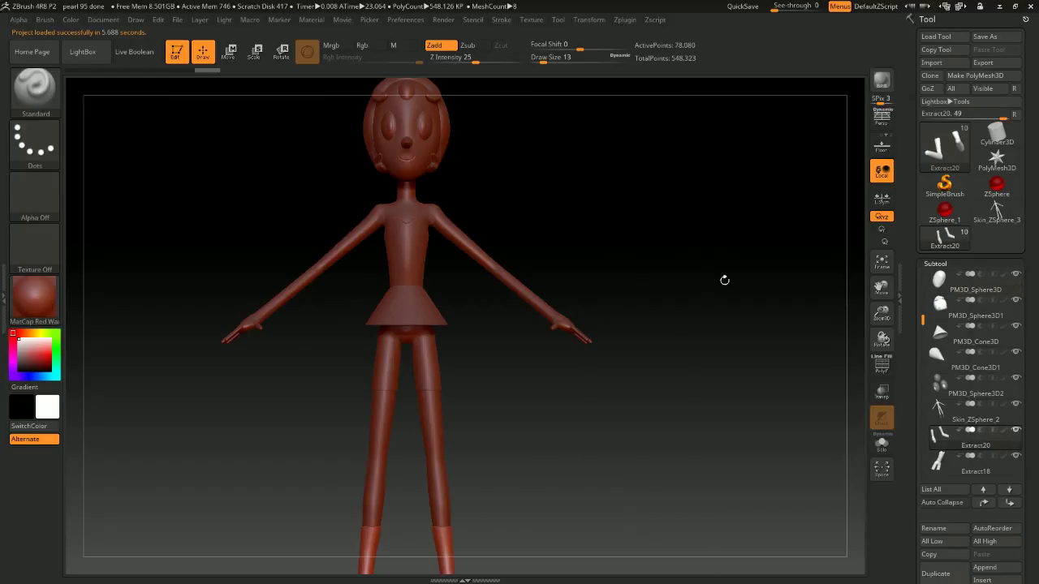
left_click_drag(724, 280, 369, 279)
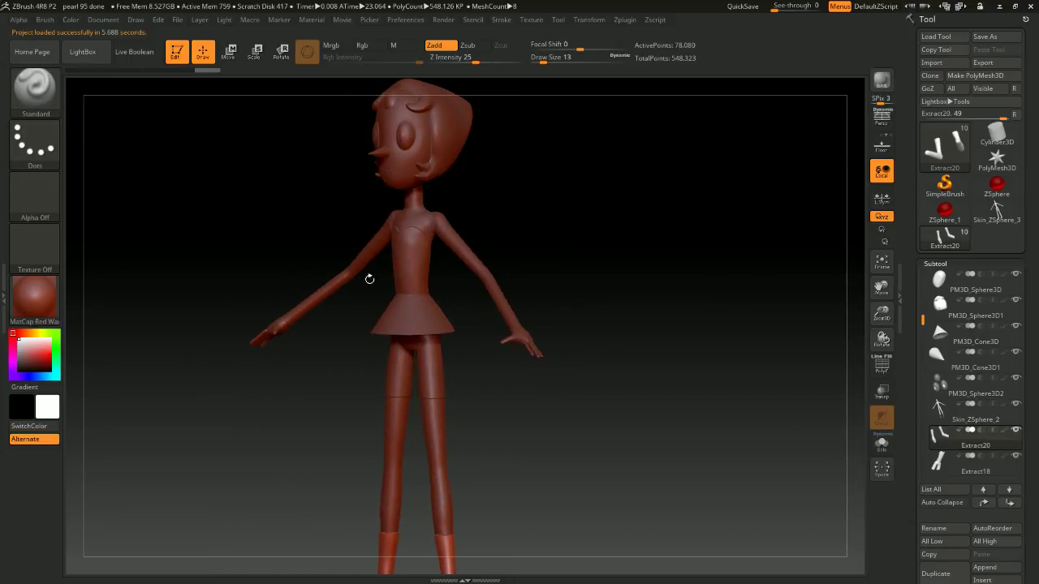
left_click(55, 296)
left_click(706, 354)
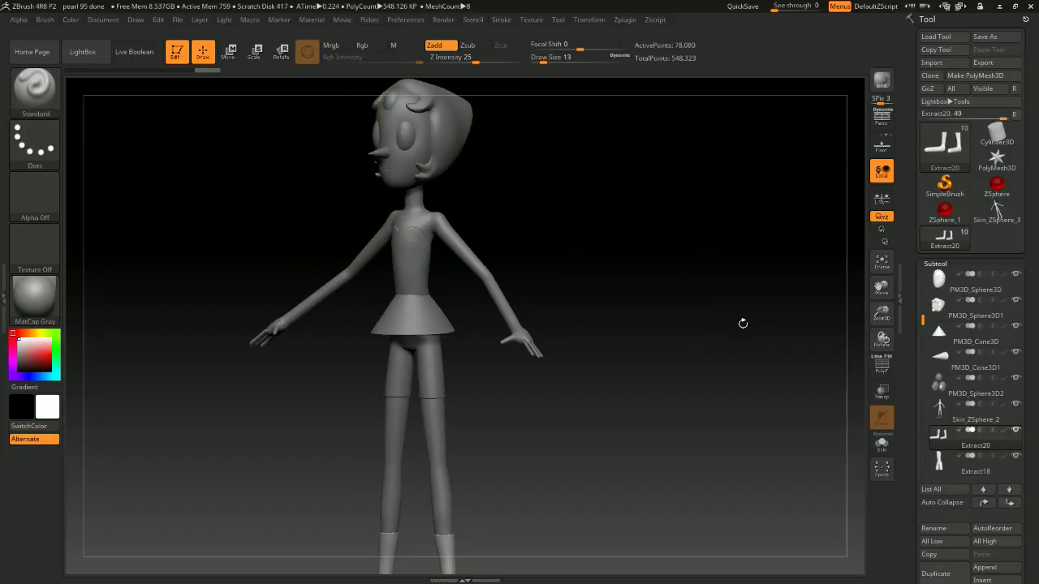
Examine the Pearl figure from different angles, ending with a closer front view.
left_click_drag(742, 323, 146, 218)
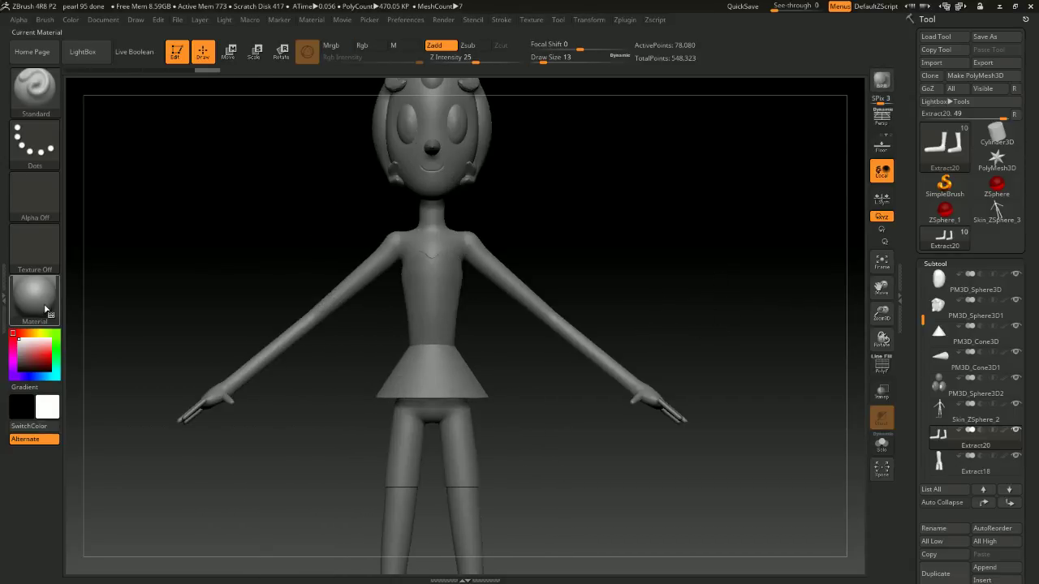
mouse_move(40, 308)
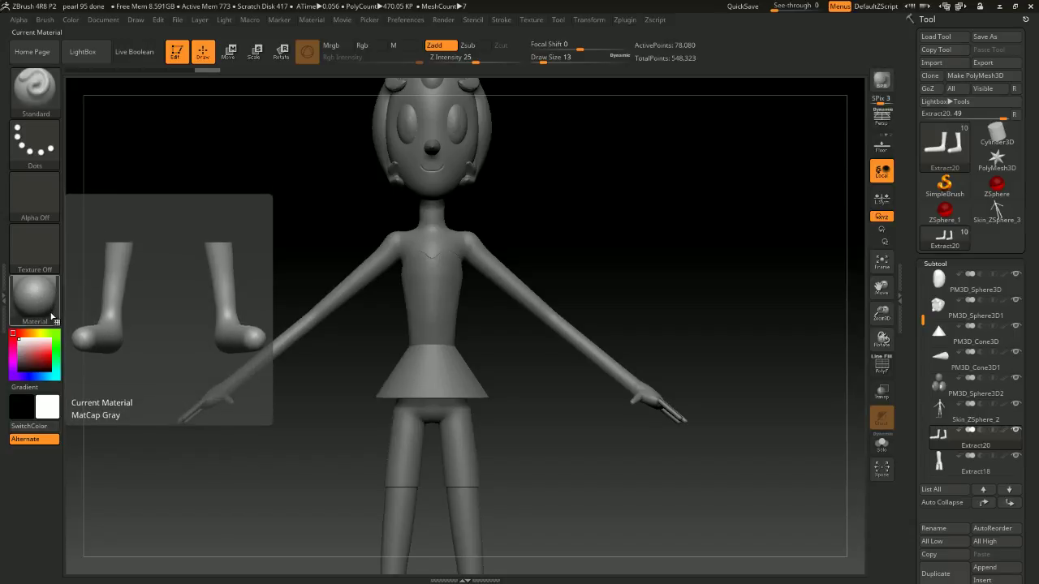
left_click(43, 303)
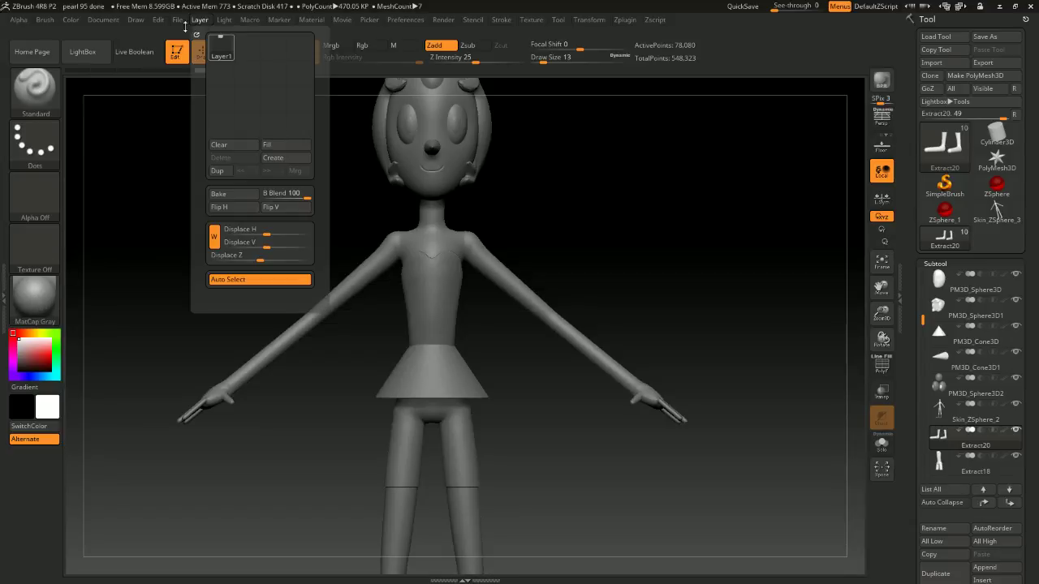
Open the garnet 3d print ready done project and set the model's material to MatCap Gray.
left_click(177, 20)
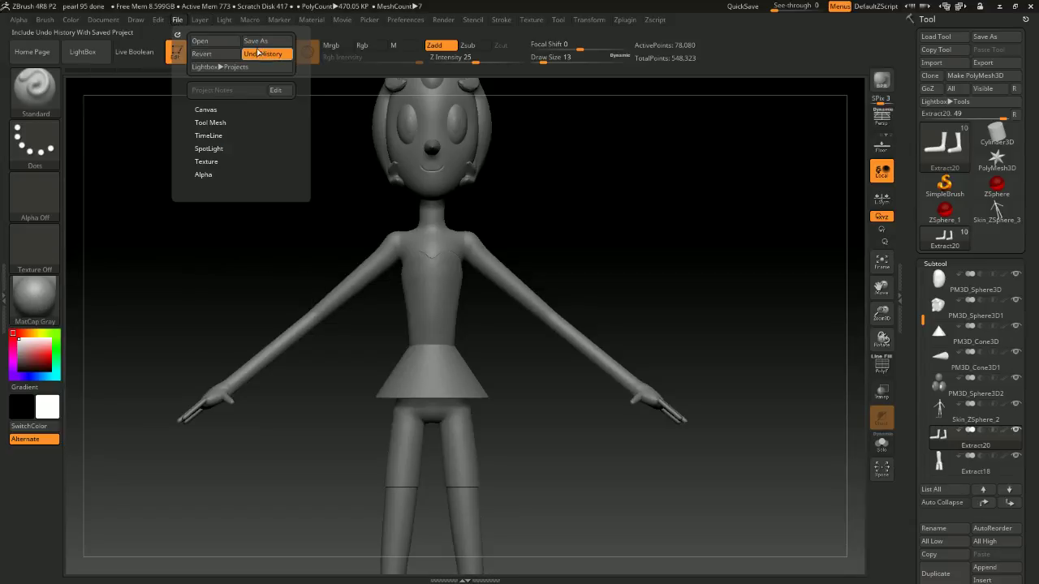
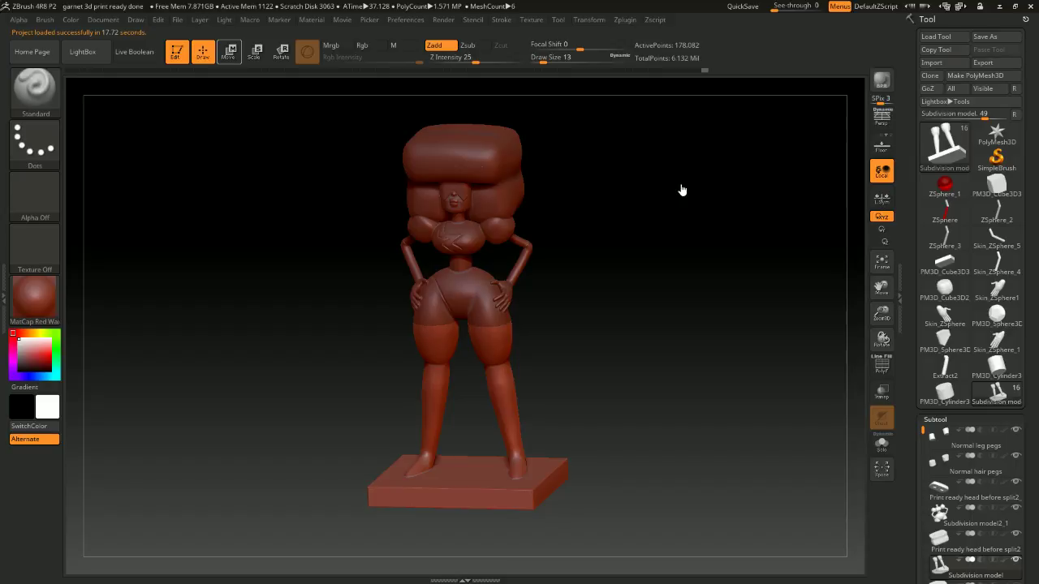
left_click_drag(677, 257, 617, 301, "shift")
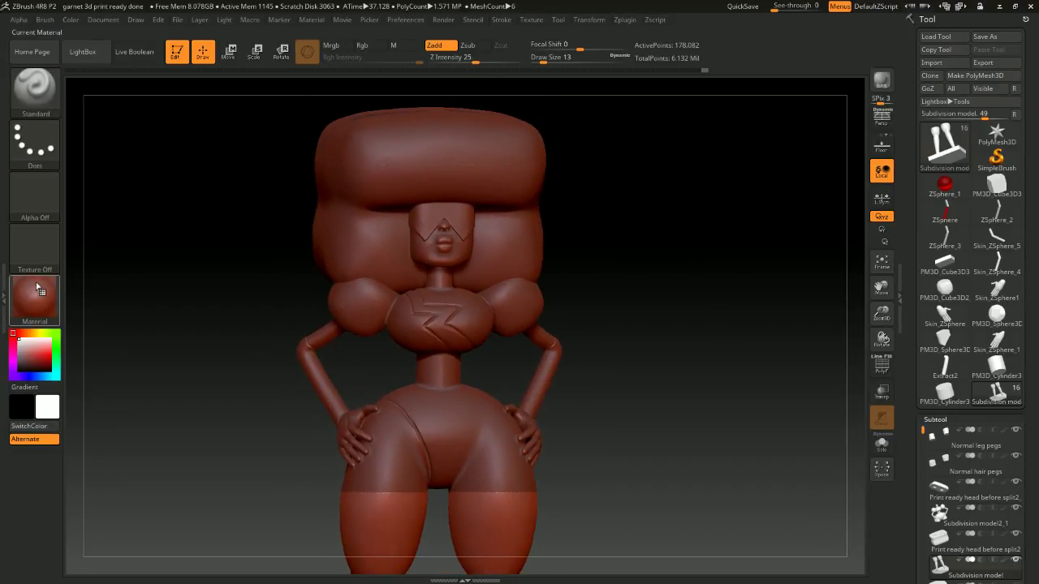
key("m")
key("m")
key("m")
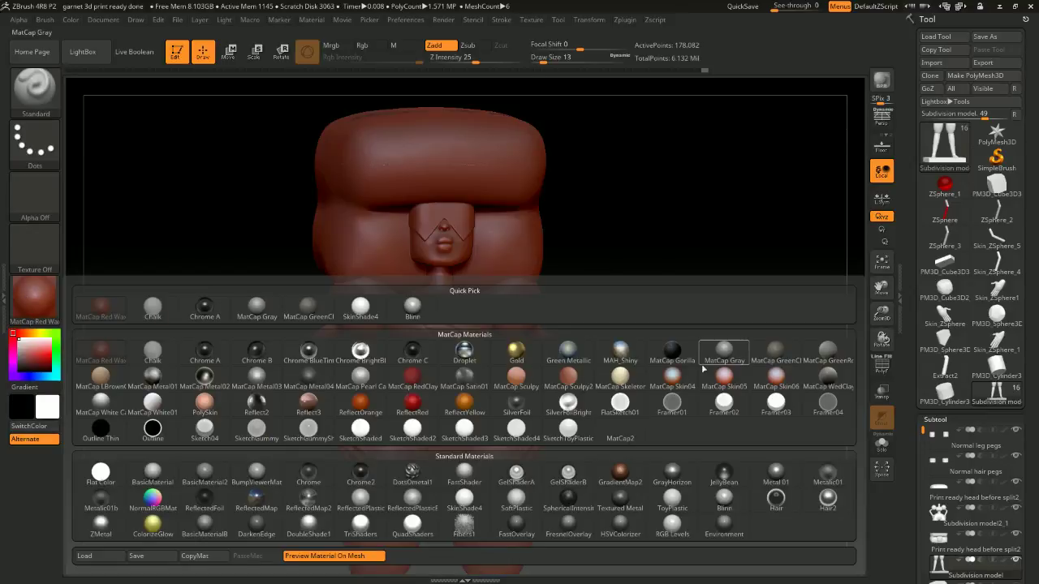
mouse_move(749, 361)
right_mouse_down("ctrl")
mouse_move(757, 382)
mouse_move(742, 385)
mouse_move(742, 368)
mouse_move(686, 408)
mouse_move(678, 243)
mouse_move(649, 339)
mouse_move(657, 359)
mouse_move(661, 301)
mouse_move(647, 286)
right_mouse_up("ctrl")
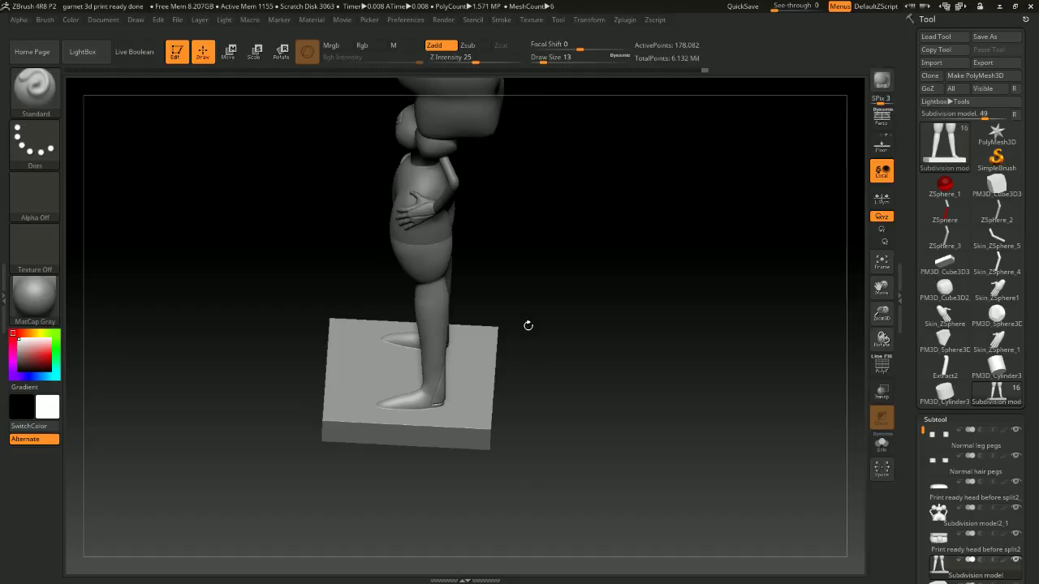
Examine the Garnet figure and its base from the side, from above and from the front.
mouse_move(585, 340)
right_mouse_down()
mouse_move(598, 317)
mouse_move(535, 348)
mouse_move(491, 339)
right_mouse_up()
mouse_move(348, 387)
right_mouse_down()
mouse_move(631, 309)
mouse_move(615, 281)
mouse_move(646, 317)
mouse_move(635, 280)
mouse_move(400, 411)
right_mouse_up()
mouse_move(689, 370)
right_mouse_down()
mouse_move(673, 314)
mouse_move(603, 362)
right_mouse_up()
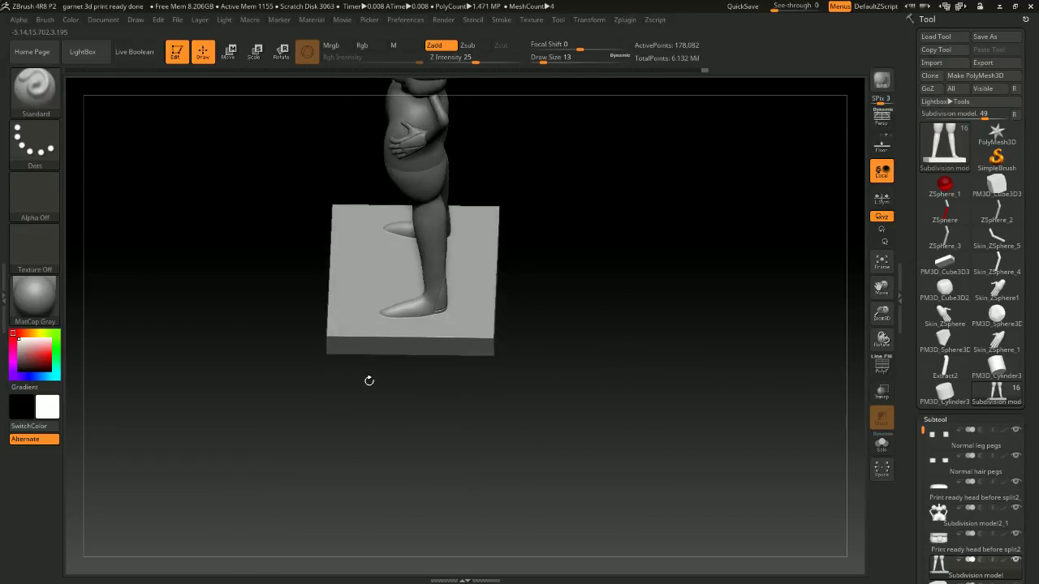
mouse_move(499, 364)
right_mouse_down()
mouse_move(603, 268)
mouse_move(631, 379)
mouse_move(501, 480)
right_mouse_up()
mouse_move(561, 403)
right_mouse_down()
mouse_move(598, 378)
mouse_move(617, 382)
mouse_move(543, 278)
mouse_move(506, 309)
right_mouse_up()
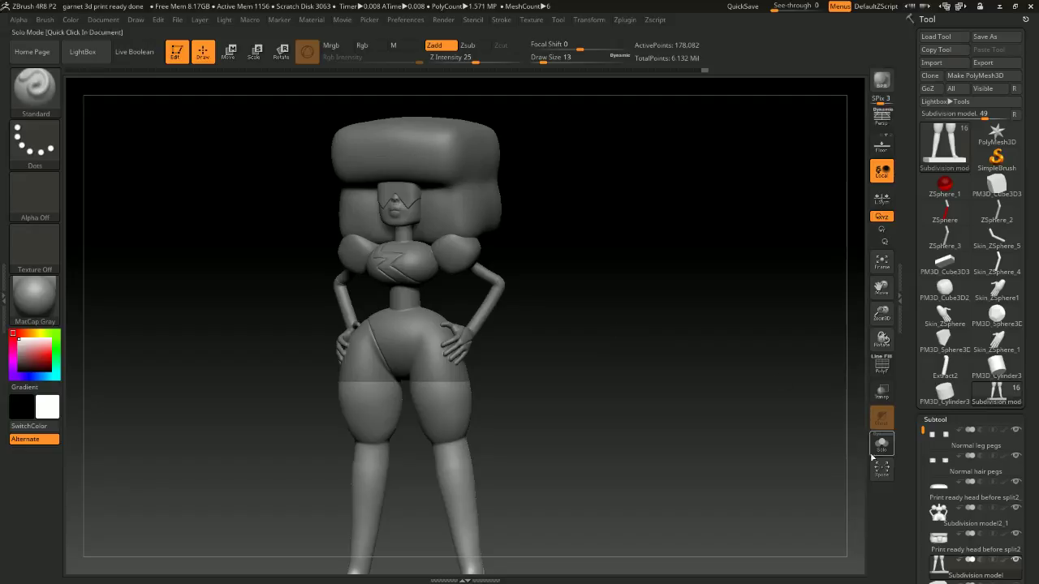
mouse_move(819, 406)
right_mouse_down("ctrl")
mouse_move(690, 361)
mouse_move(692, 421)
mouse_move(663, 387)
right_mouse_up("ctrl")
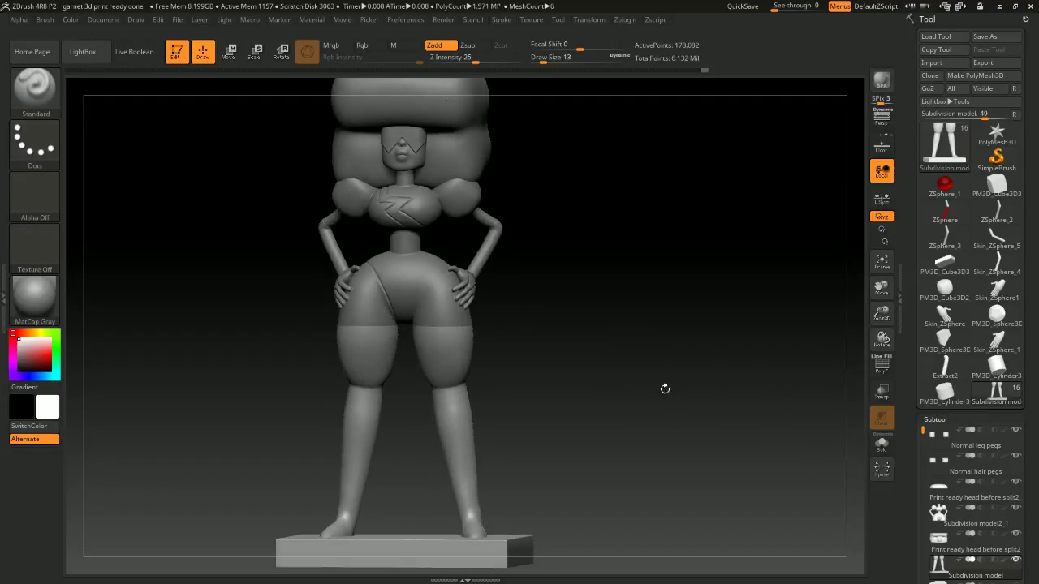
Spread the Garnet model's subtools apart with Xpose, leaving transparency off.
left_click(882, 394)
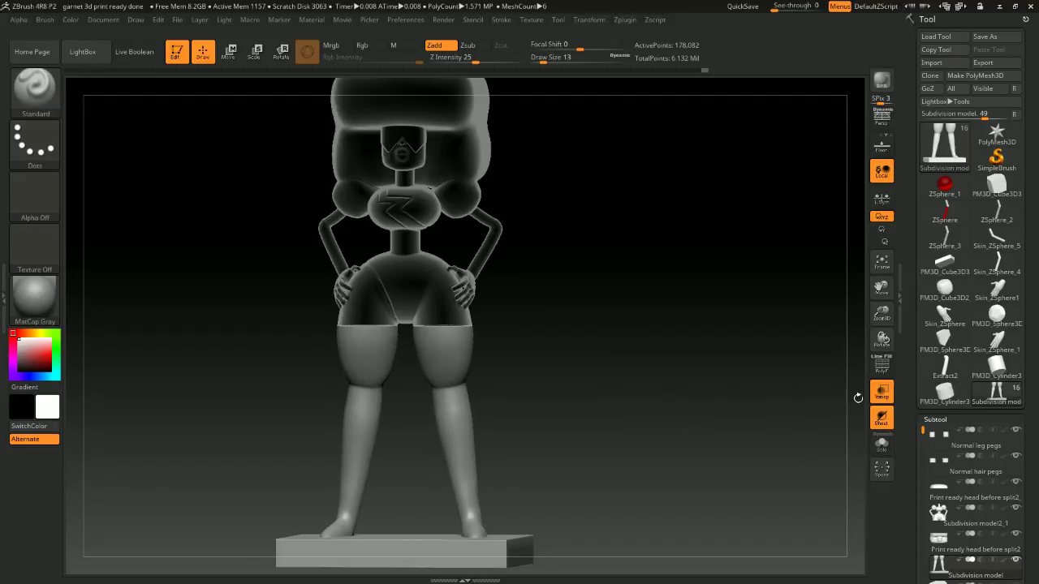
left_click(882, 397)
left_click(881, 471)
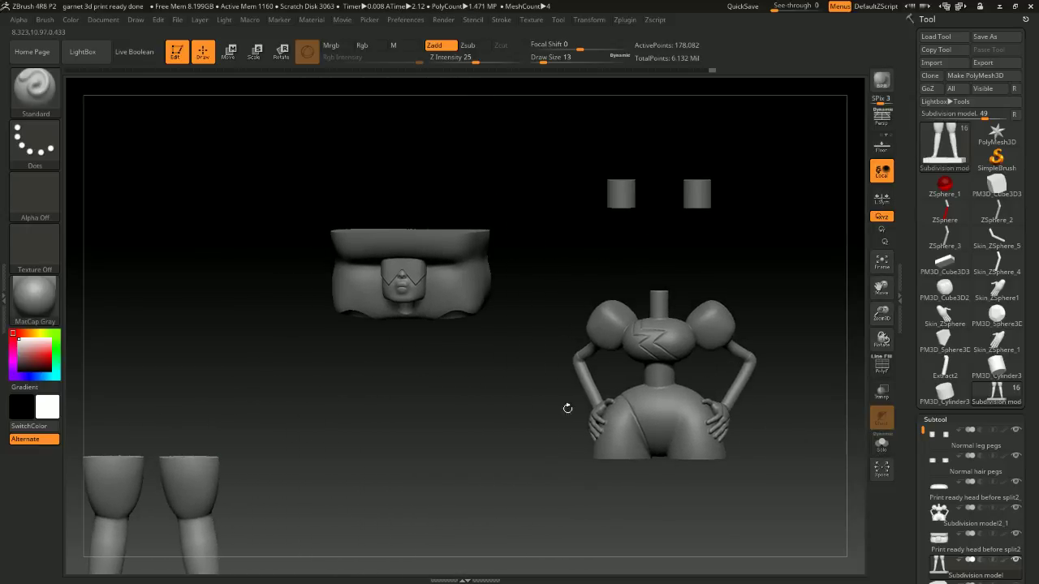
Examine Garnet's separated parts, pegs and peg holes from below and from the front.
left_click_drag(778, 351, 674, 364)
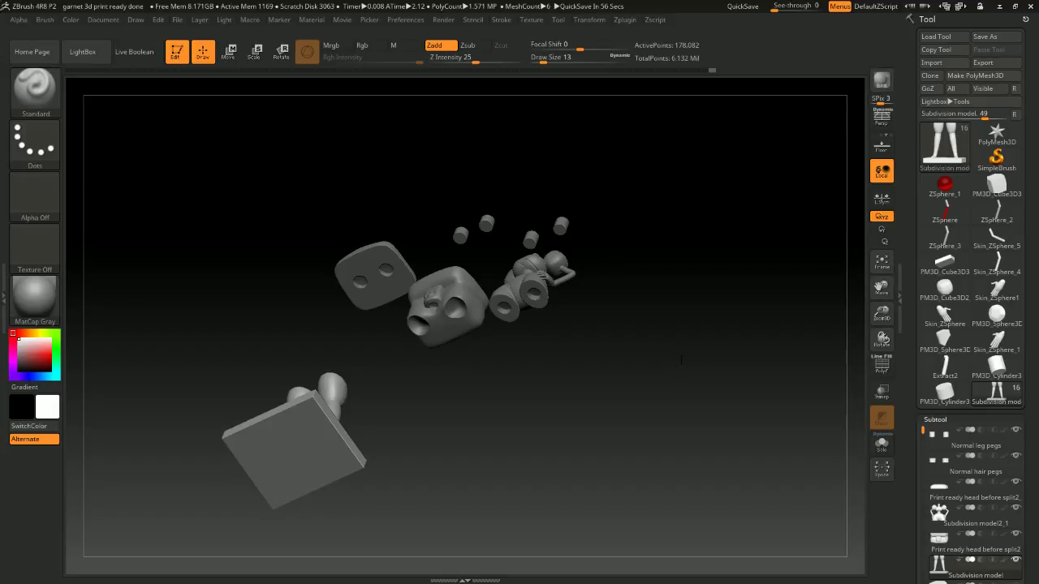
left_click_drag(748, 218, 590, 253)
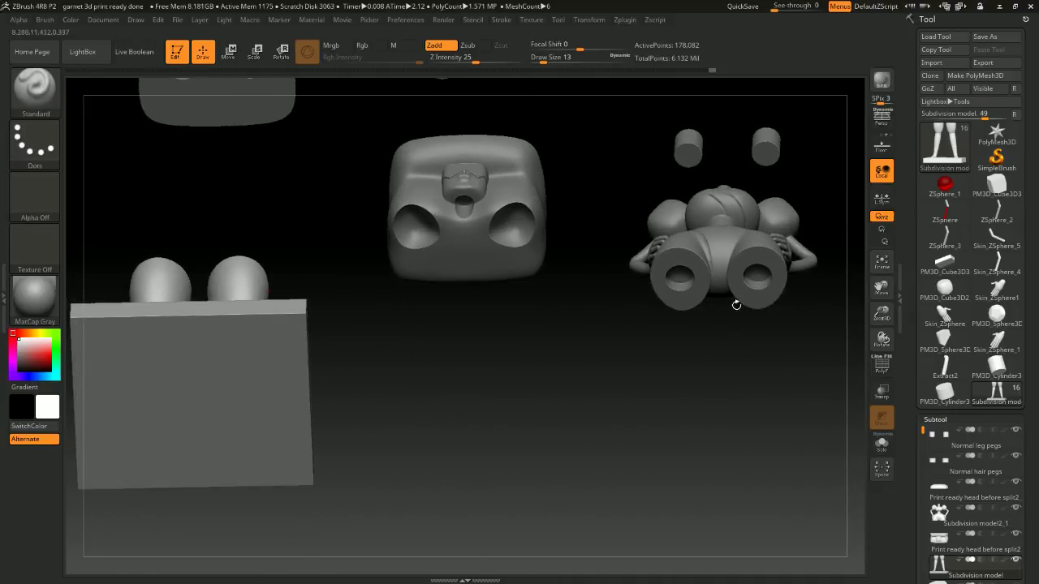
left_click_drag(468, 225, 563, 200)
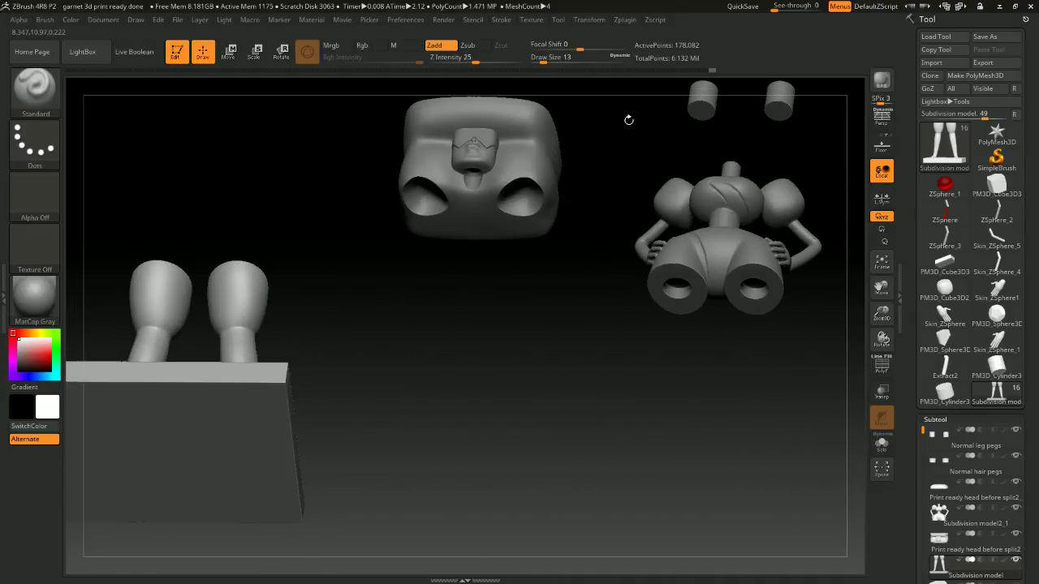
left_click_drag(628, 118, 703, 355)
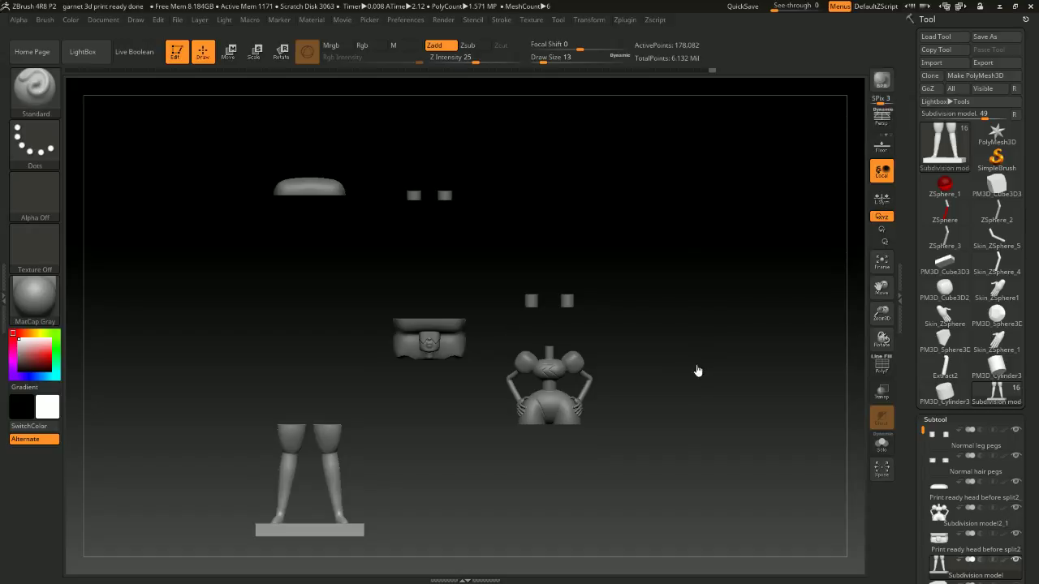
left_click_drag(626, 282, 575, 189)
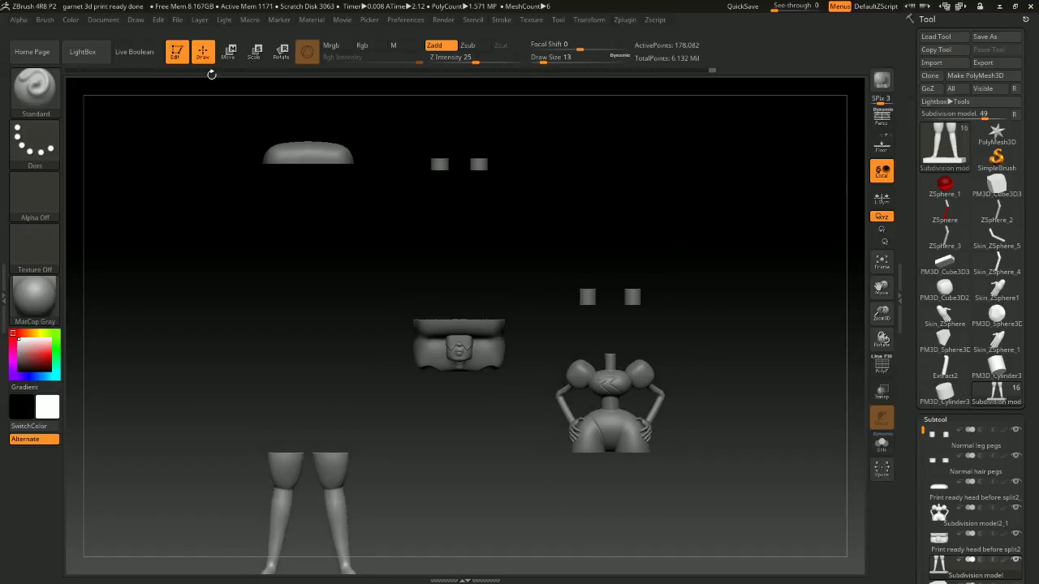
Open the amethyst 90 done project and set the model's material to MatCap Gray.
left_click(136, 19)
left_click(103, 20)
left_click(70, 20)
left_click(177, 19)
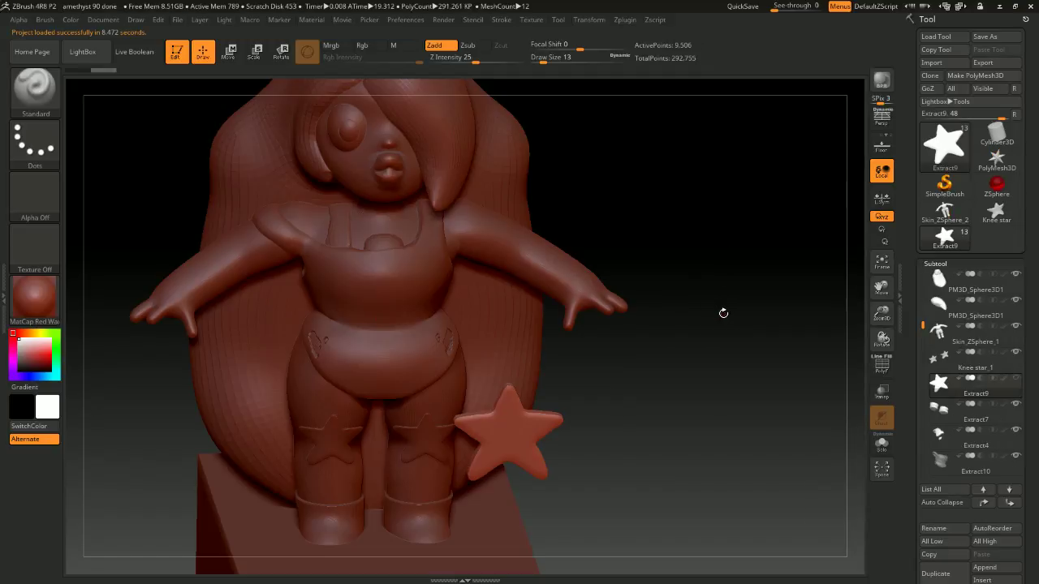
left_click_drag(736, 314, 647, 258)
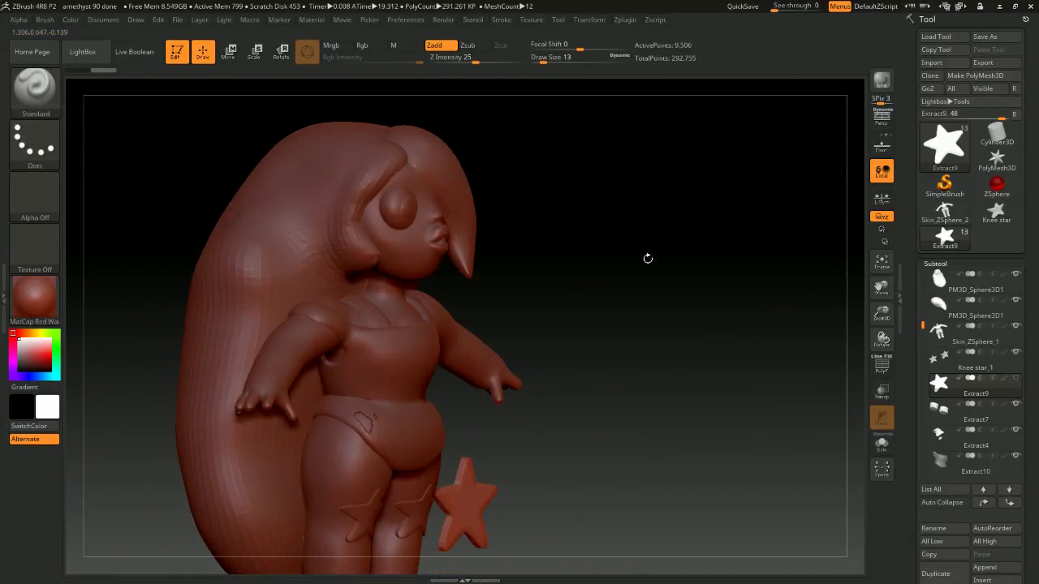
left_click(34, 297)
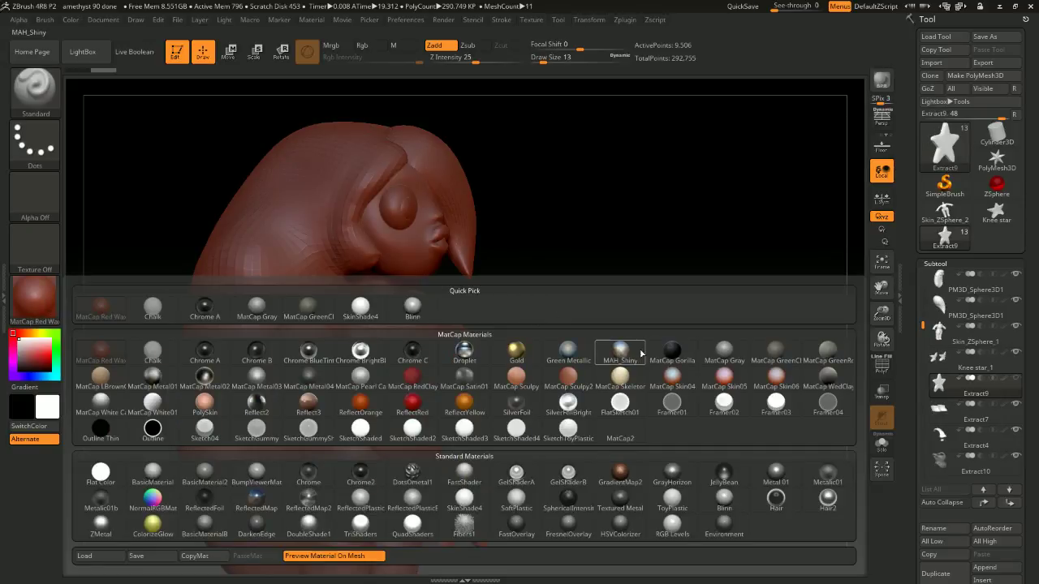
left_click(723, 351)
Turn on perspective distortion and view the Amethyst figure from the front.
left_click_drag(723, 351, 746, 292)
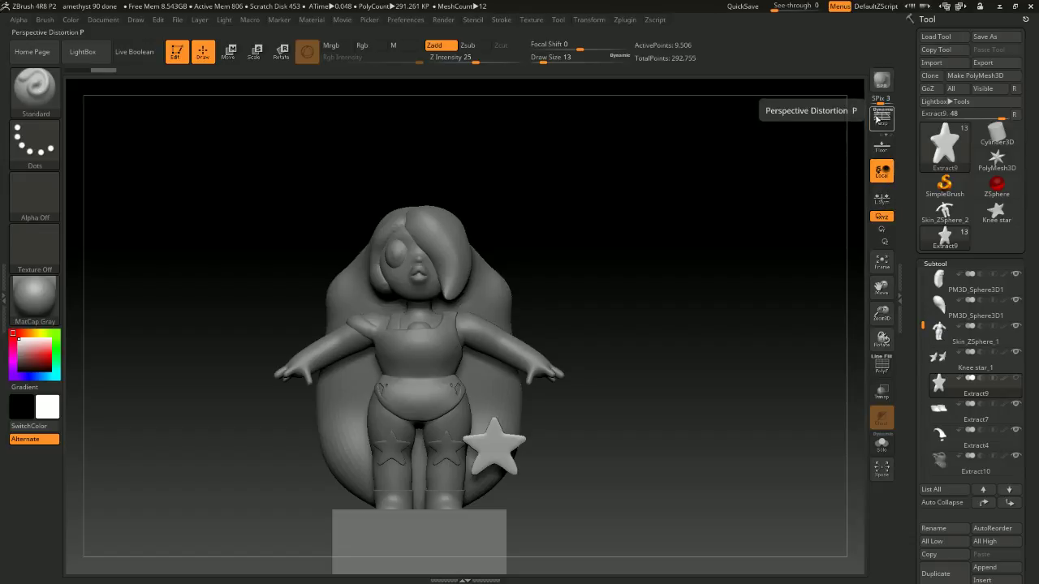
left_click(881, 118)
left_click_drag(738, 222, 509, 209)
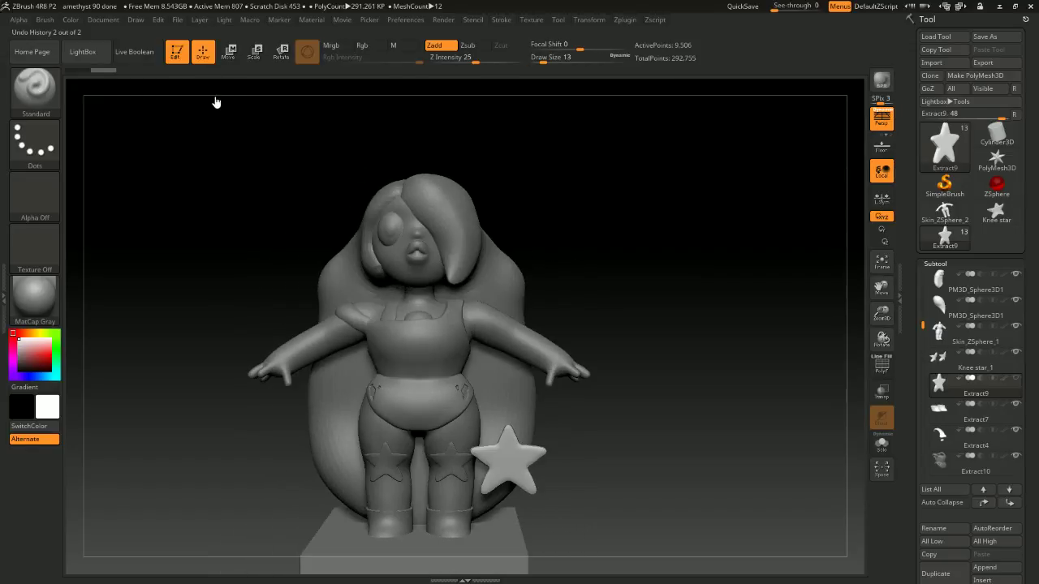
Open the Gir piggy taco 1 project and subdivide the PM3D_Sphere3D1 subtool to level 2.
left_click(177, 19)
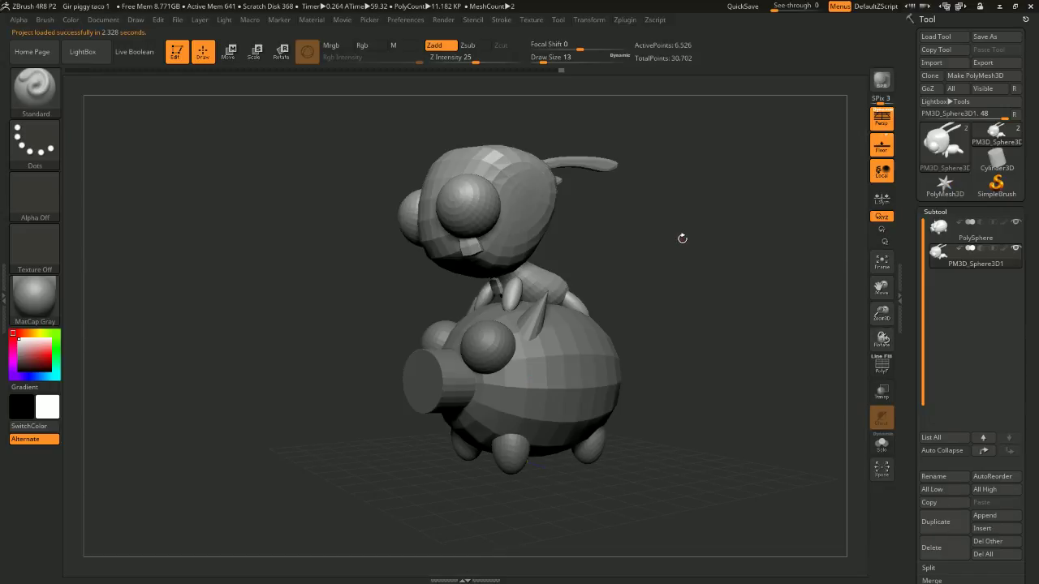
left_click_drag(680, 240, 796, 246)
scroll(1002, 325, "down", 3)
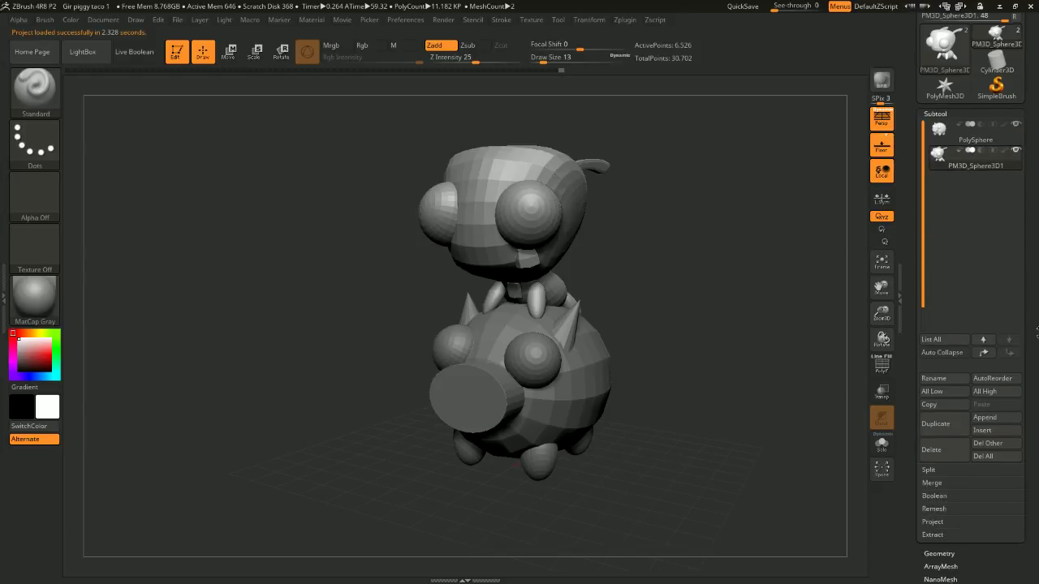
left_click(939, 482)
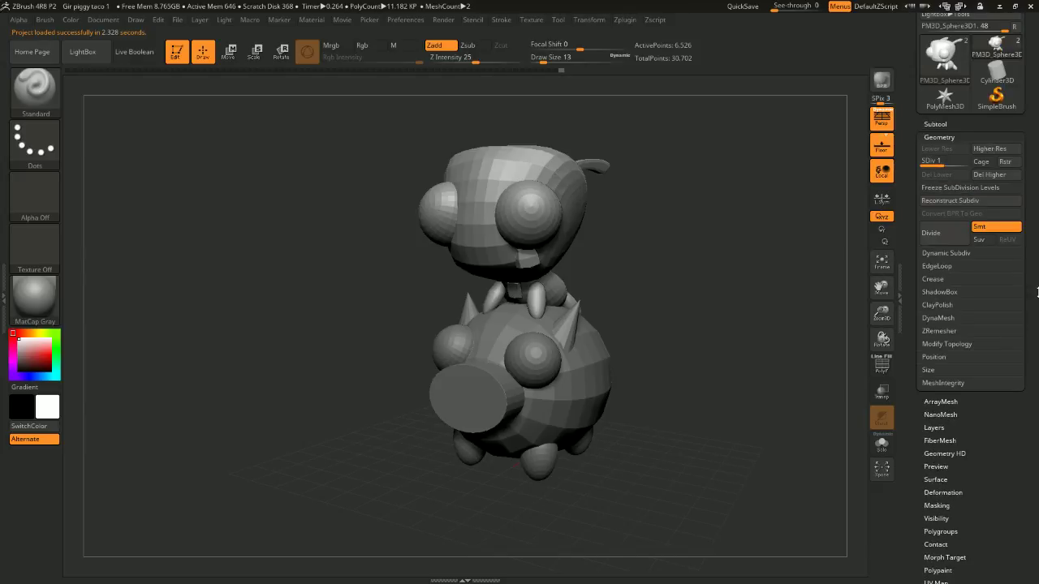
key("ctrl+d")
left_click_drag(730, 340, 633, 341)
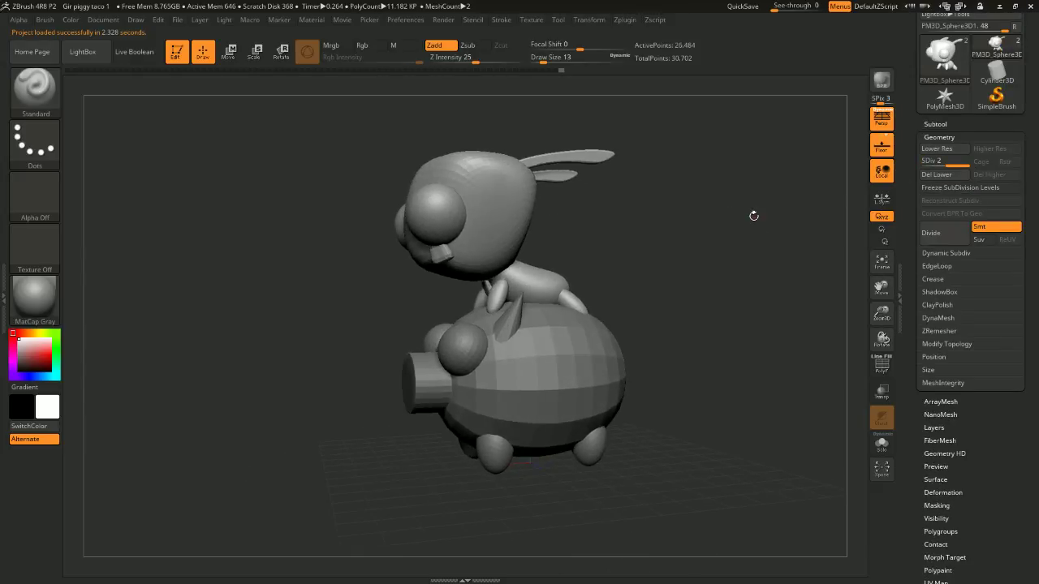
Select the PolySphere subtool of the pig in the subtool list.
scroll(950, 169, "up", 1)
left_click(940, 170)
left_click(974, 190)
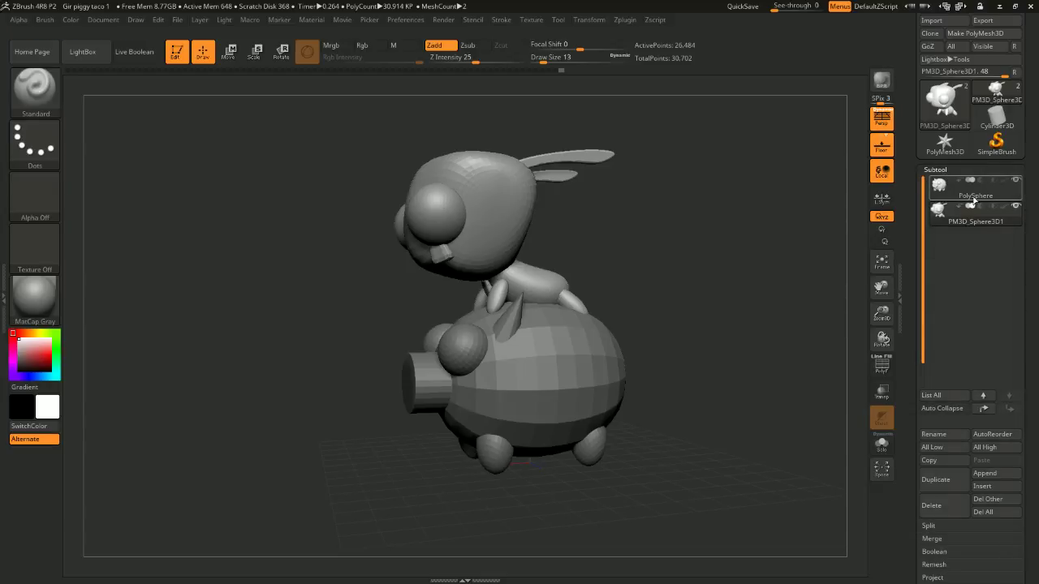
Open the gir piggy 3d print 6 project and look over the model and its subtools.
left_click(177, 19)
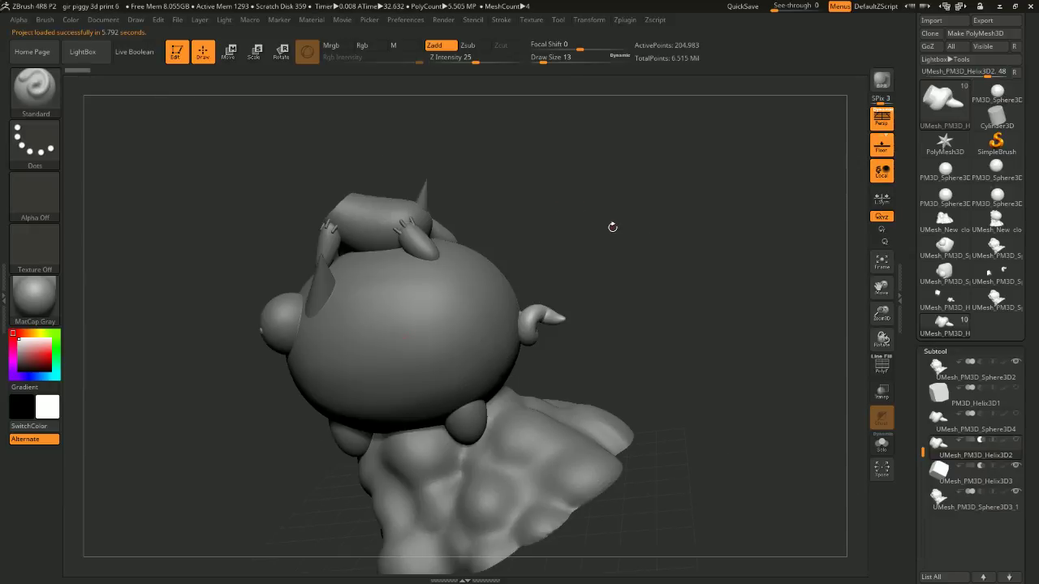
mouse_move(763, 294)
left_mouse_down()
mouse_move(717, 271)
mouse_move(749, 216)
mouse_move(718, 271)
mouse_move(762, 222)
mouse_move(768, 236)
mouse_move(731, 244)
left_mouse_up()
mouse_move(1020, 409)
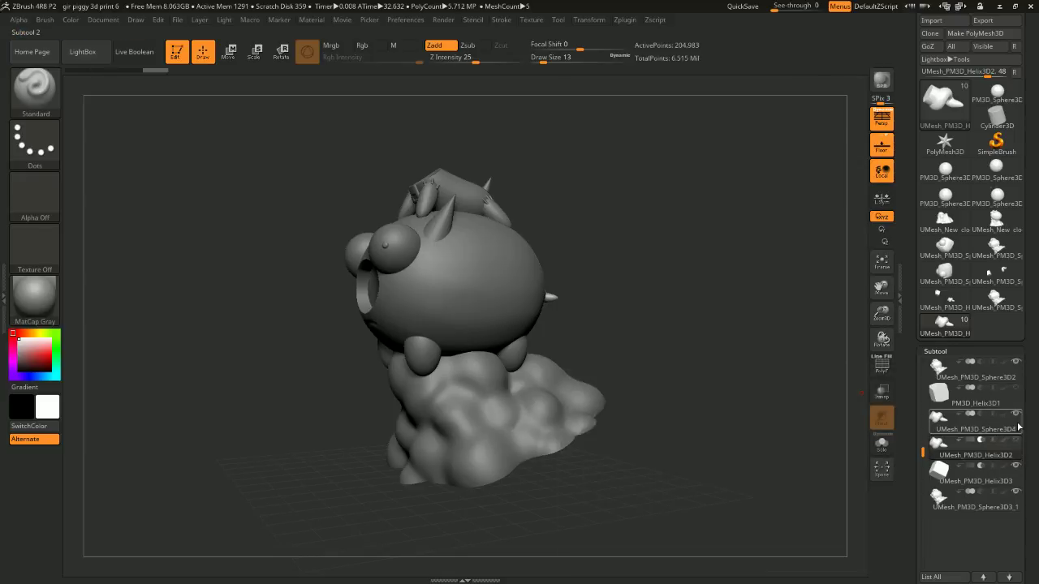
mouse_move(1006, 481)
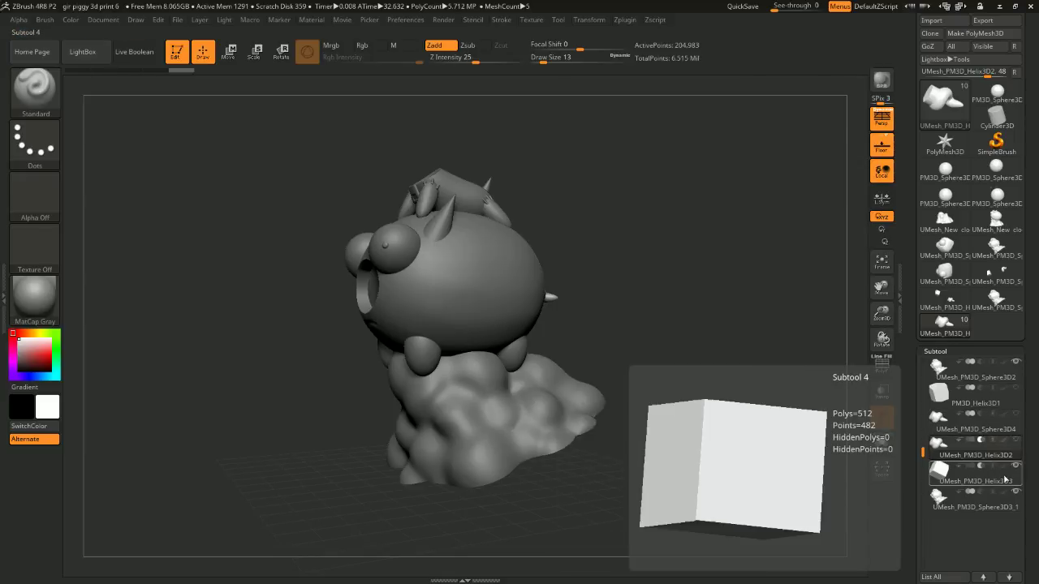
mouse_move(1012, 370)
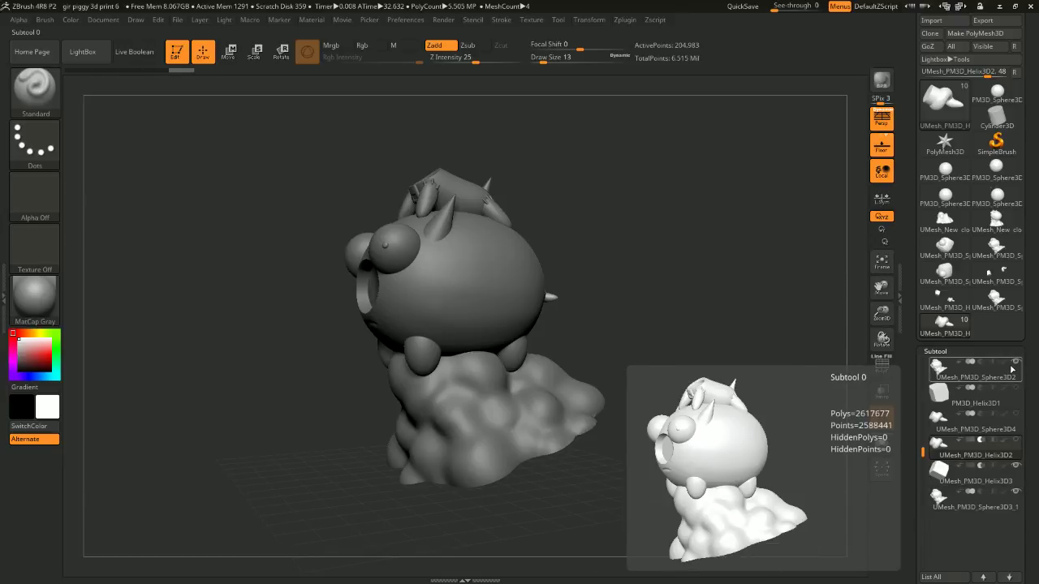
Show the hidden PolySphere1_1, PM3D_Sphere3D2_2 and UMesh_PM3D_Sphere3D2_7 subtools to complete the Gir and pig figure.
scroll(1036, 416, "up", 3)
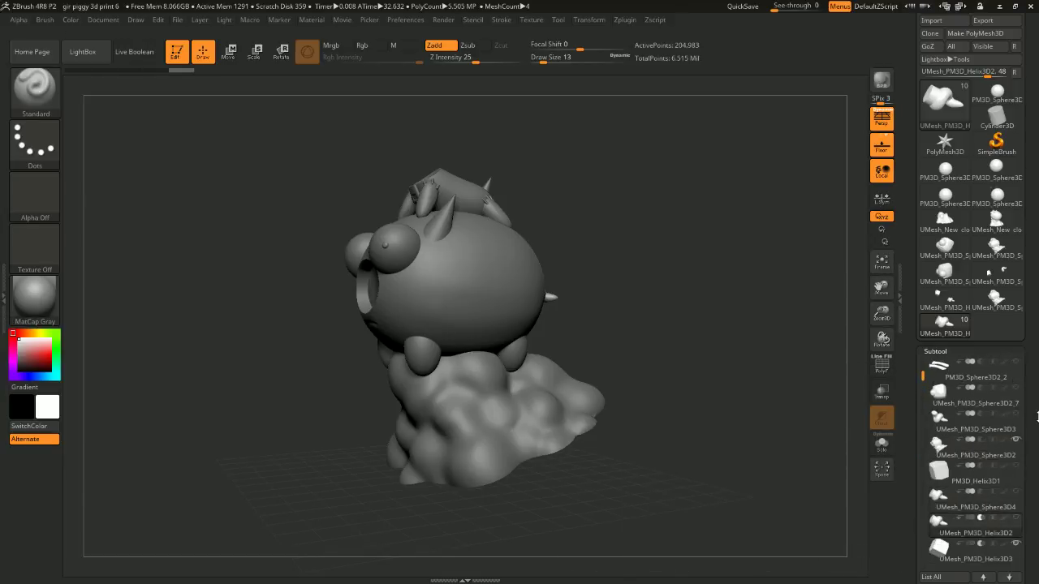
scroll(1019, 399, "up", 1)
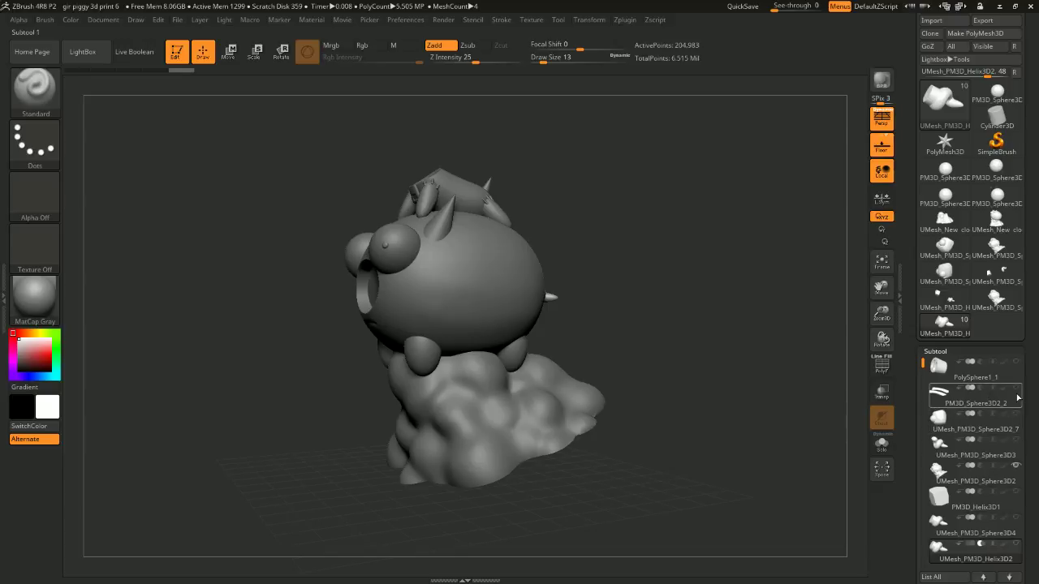
left_click(1016, 414)
mouse_move(839, 387)
left_mouse_down()
mouse_move(734, 347)
mouse_move(719, 297)
mouse_move(796, 275)
mouse_move(741, 289)
mouse_move(754, 279)
mouse_move(766, 315)
mouse_move(747, 341)
mouse_move(760, 351)
mouse_move(687, 332)
mouse_move(733, 332)
mouse_move(706, 349)
mouse_move(730, 365)
mouse_move(719, 386)
mouse_move(625, 398)
left_mouse_up()
left_click(1016, 361)
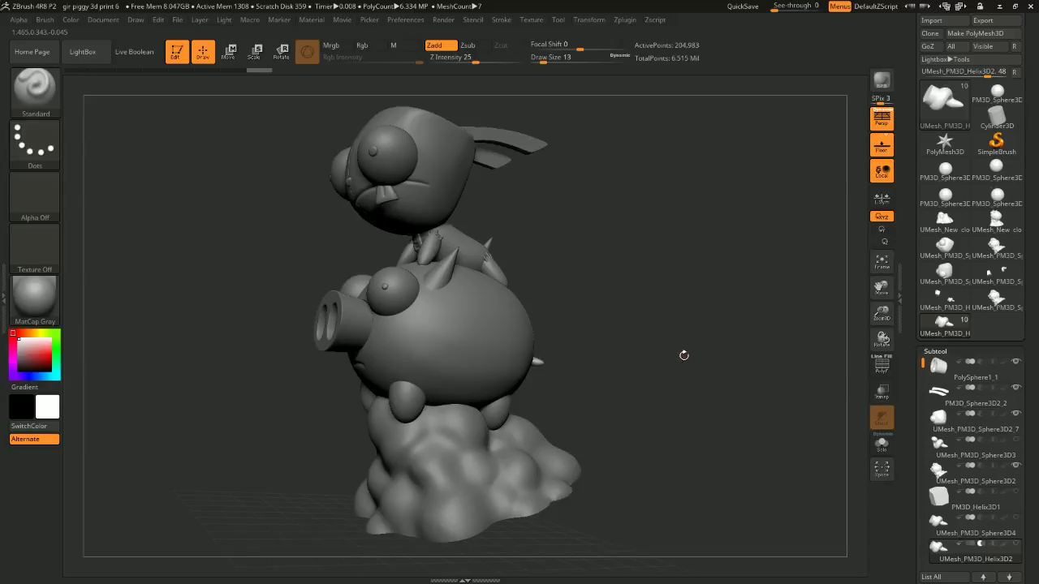
Examine the complete Gir and pig figure from the side, from the front and from below.
left_click_drag(695, 336, 714, 325)
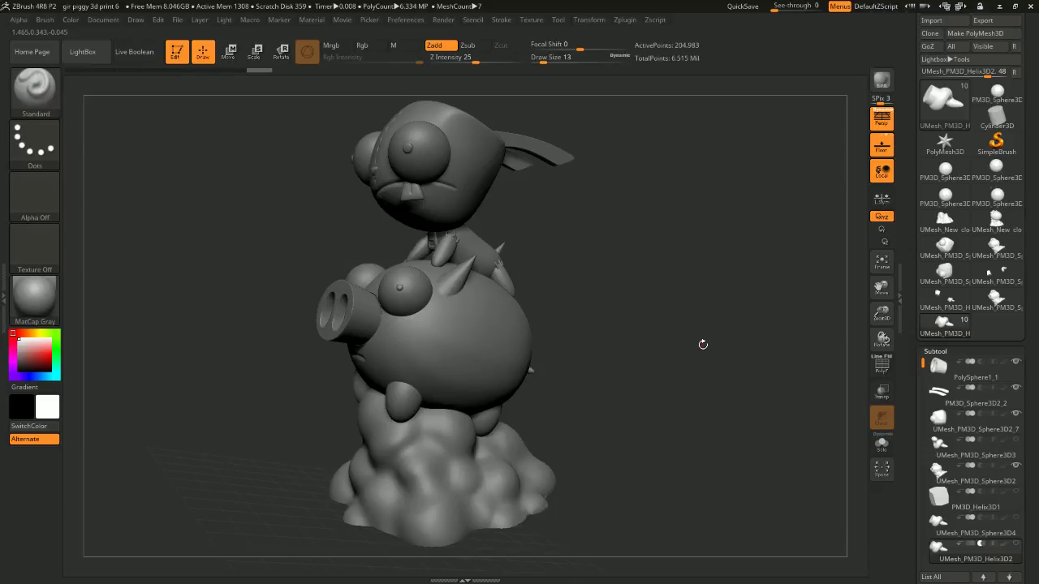
left_click_drag(703, 375, 551, 289)
mouse_move(639, 376)
left_mouse_down()
mouse_move(644, 364)
mouse_move(651, 373)
left_mouse_up()
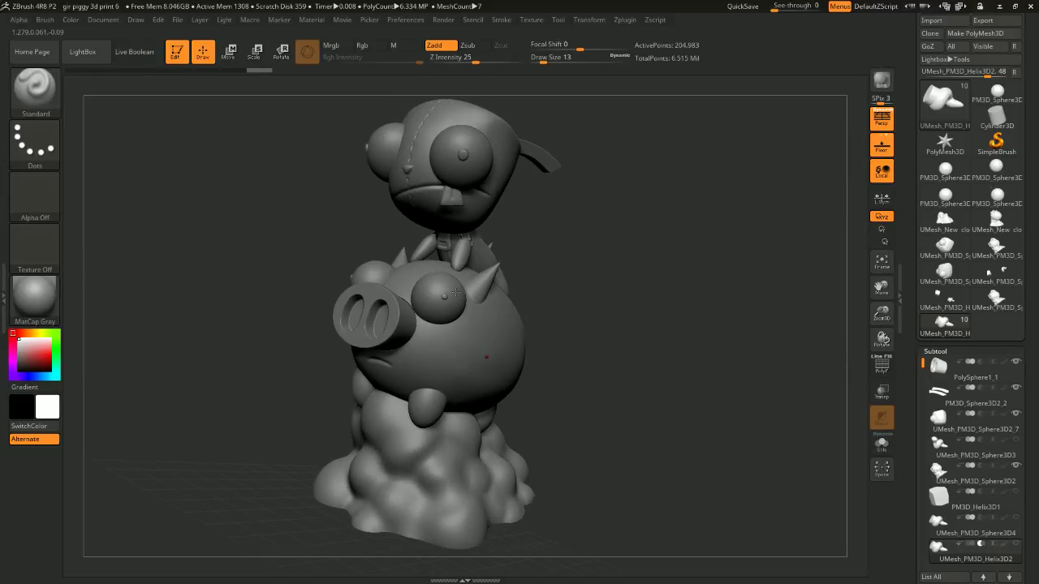
left_click_drag(575, 364, 730, 337)
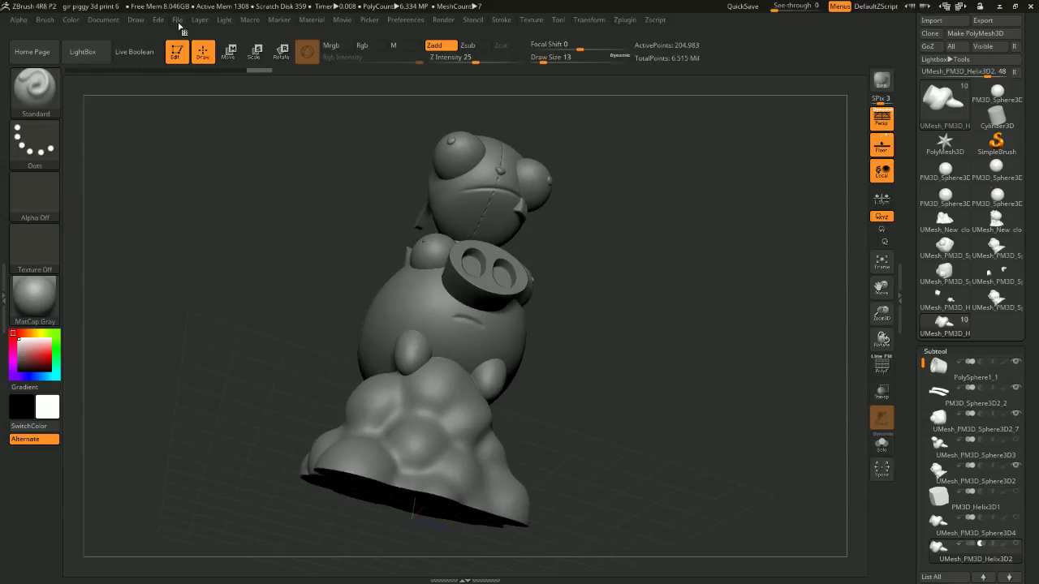
Open the dark magician 2 history project and view the figure from the front.
mouse_move(165, 28)
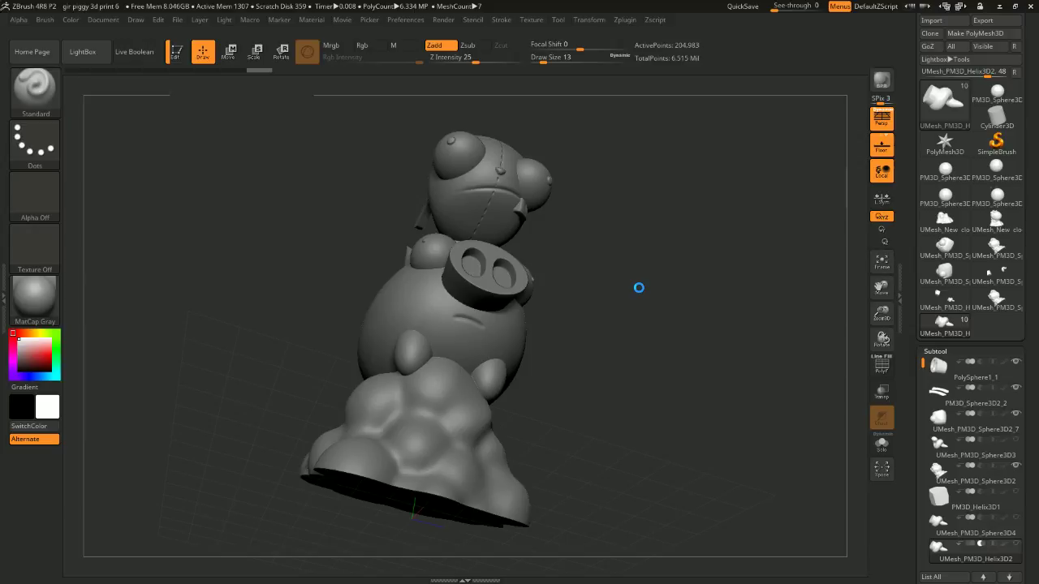
left_click_drag(640, 287, 707, 328)
left_click_drag(626, 270, 637, 296)
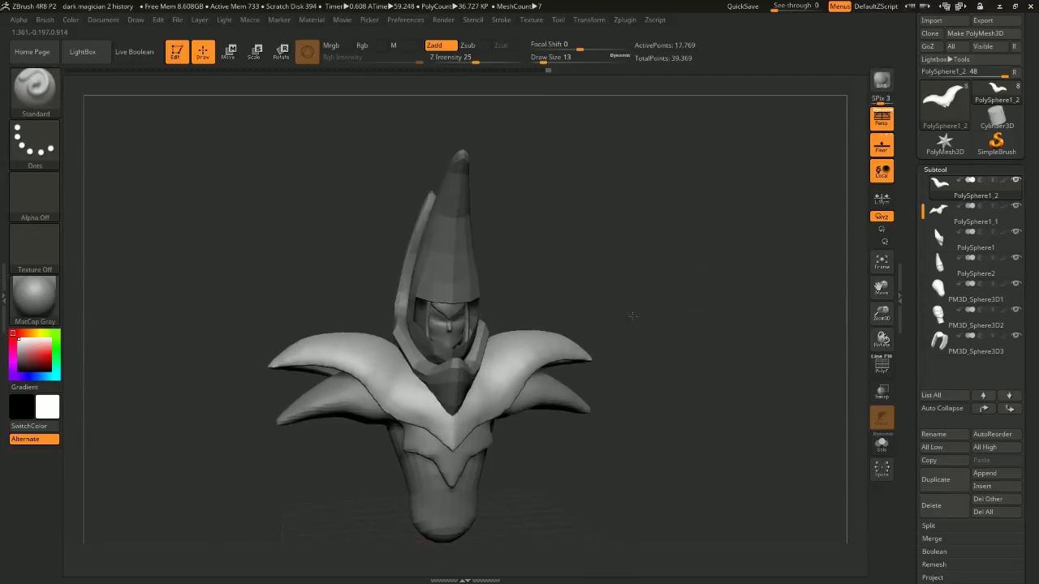
Open the sexy sombra 4 project and examine the figure and the seat behind it from the side, up close and from the front.
left_click(177, 19)
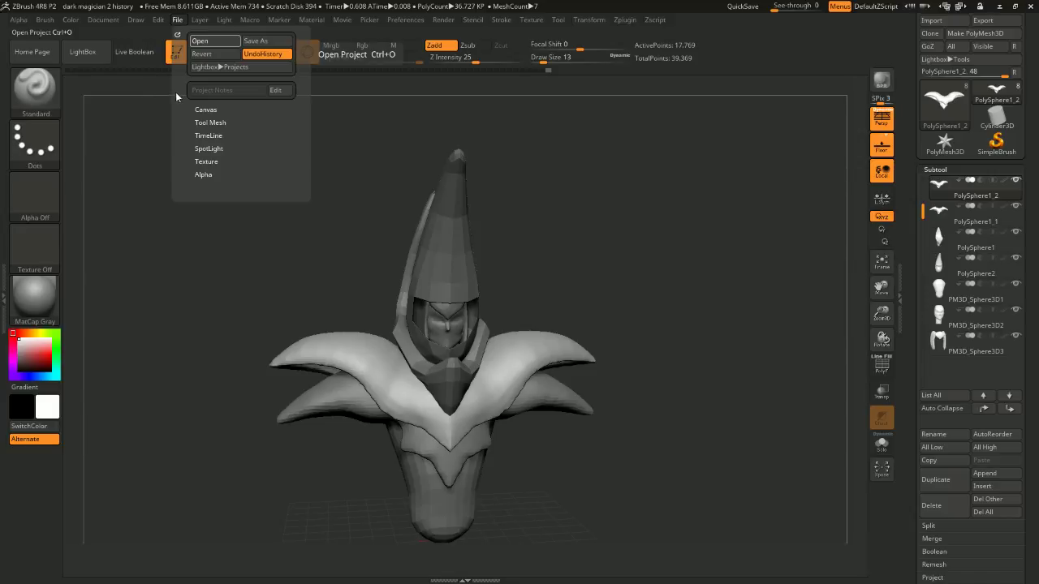
key("Return")
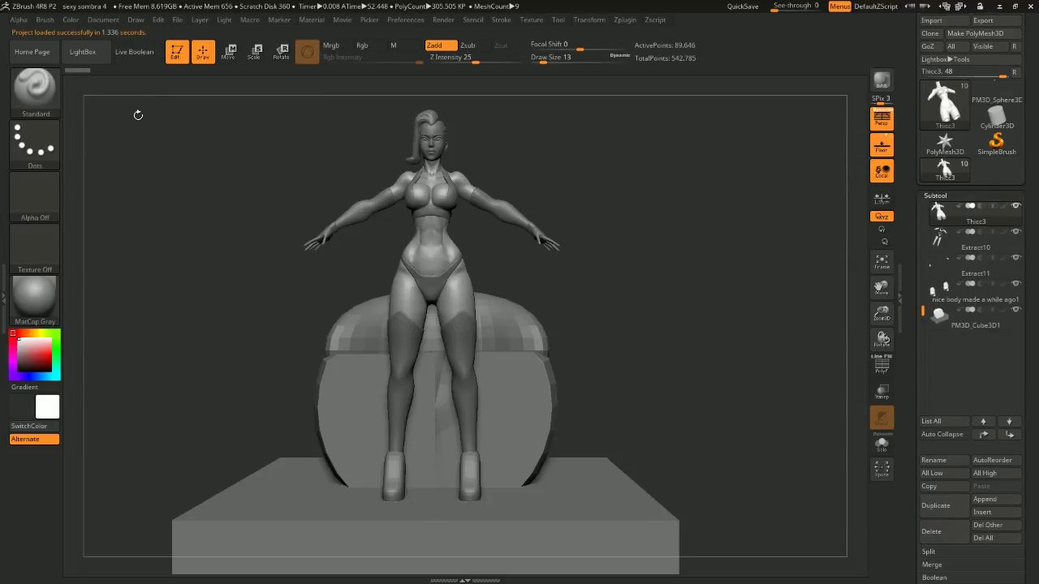
left_click_drag(640, 237, 728, 299)
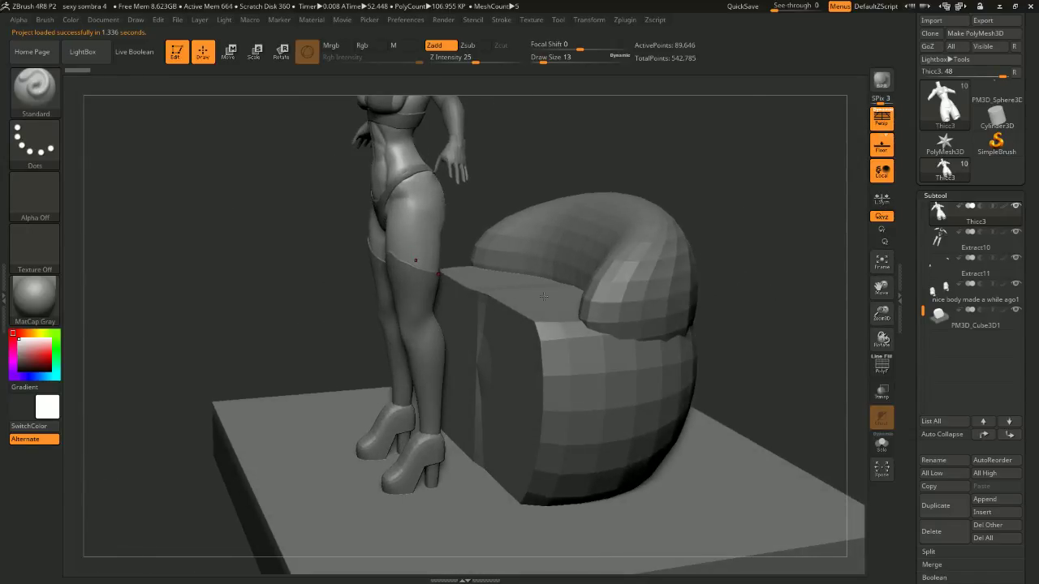
left_click_drag(754, 218, 755, 326)
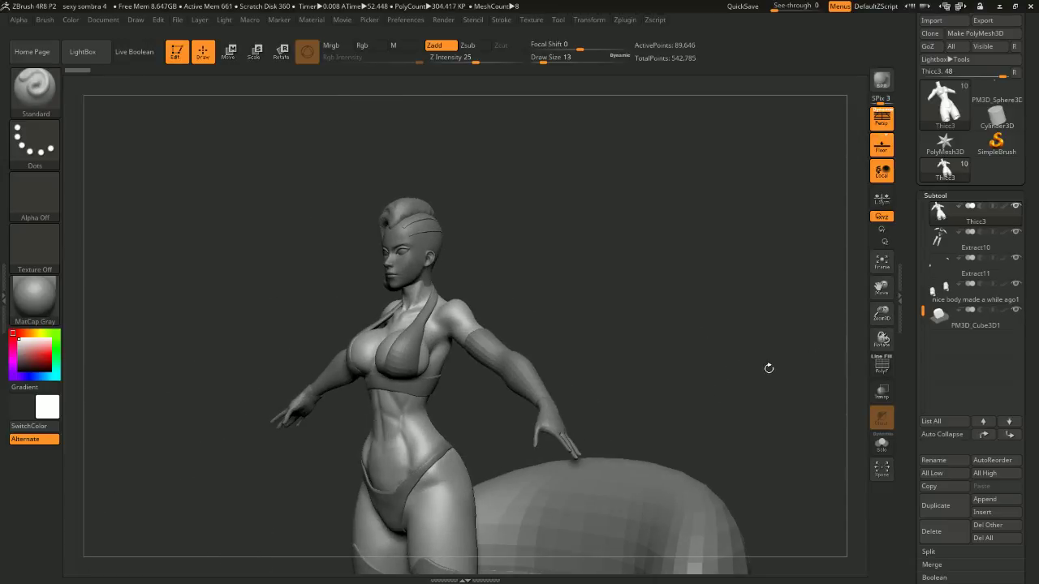
left_click_drag(768, 366, 763, 306)
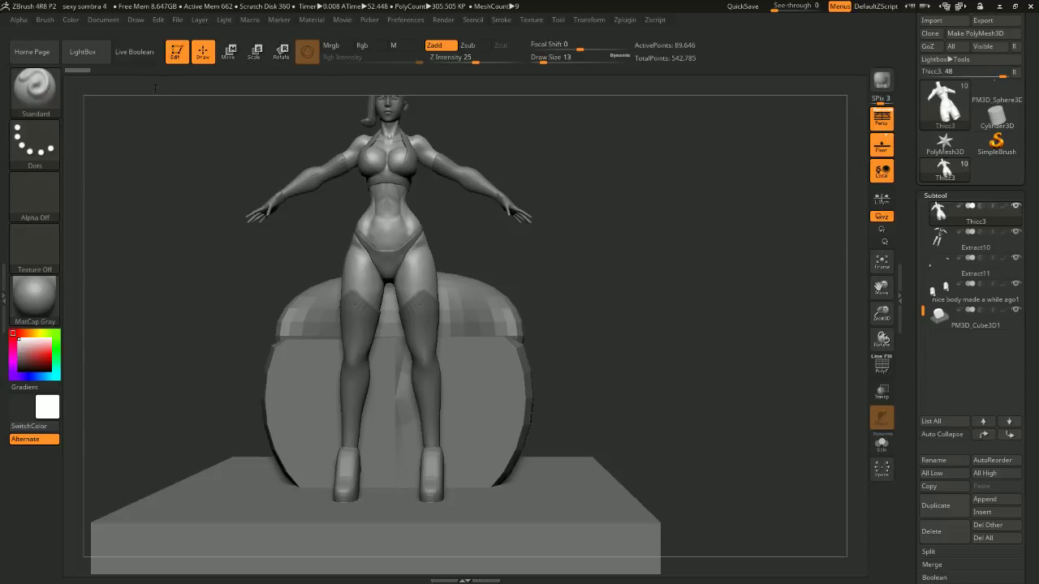
Open the marina 6 project.
left_click(177, 21)
mouse_move(201, 20)
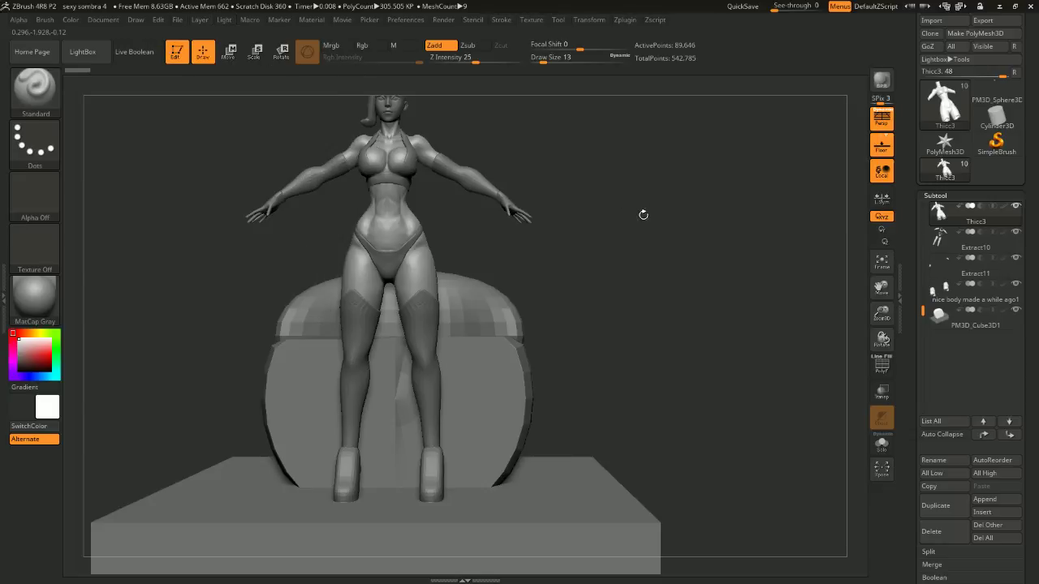
left_click_drag(700, 210, 690, 229)
left_click(224, 19)
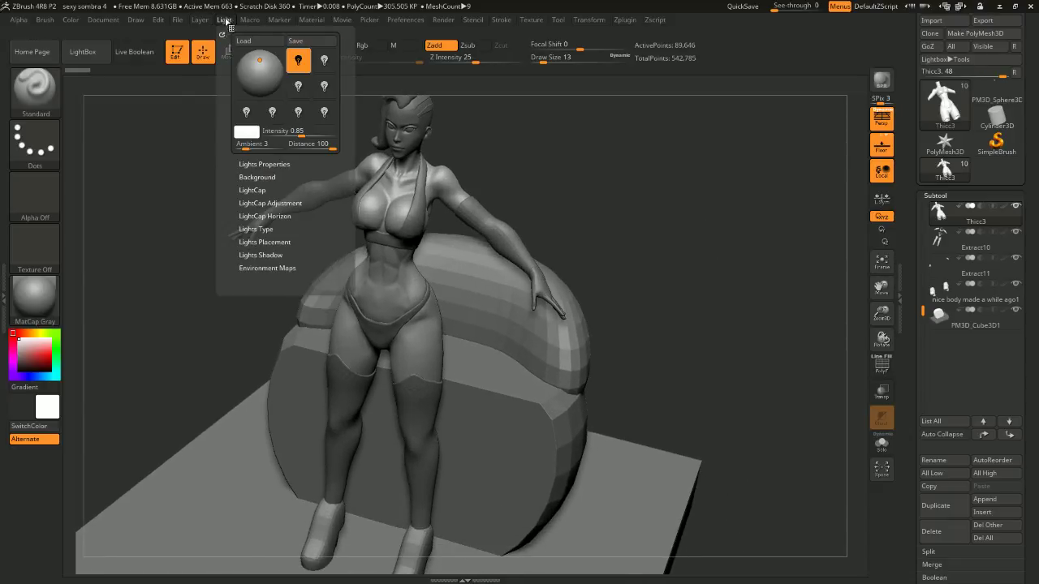
mouse_move(177, 21)
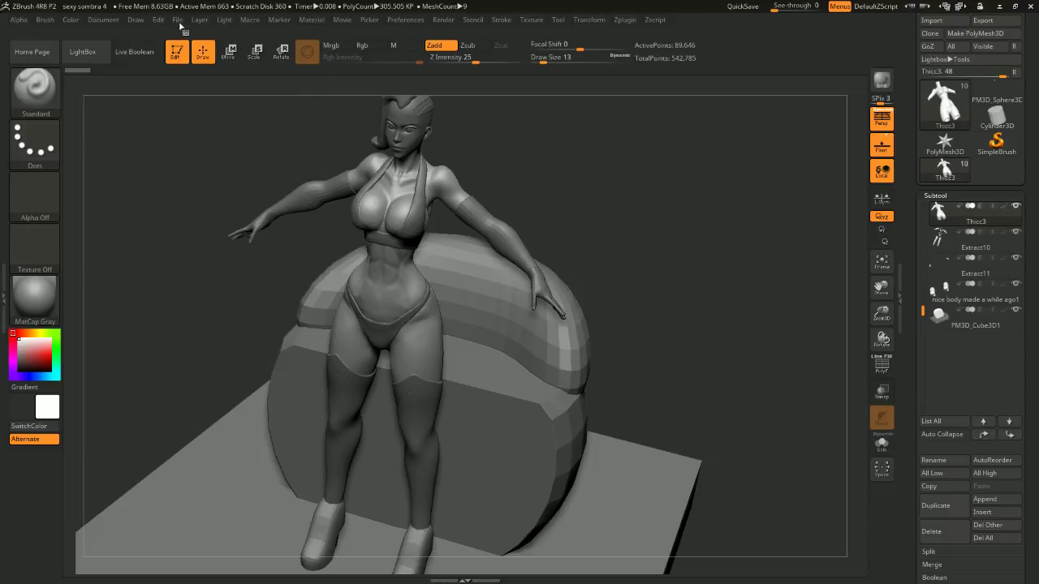
mouse_move(249, 29)
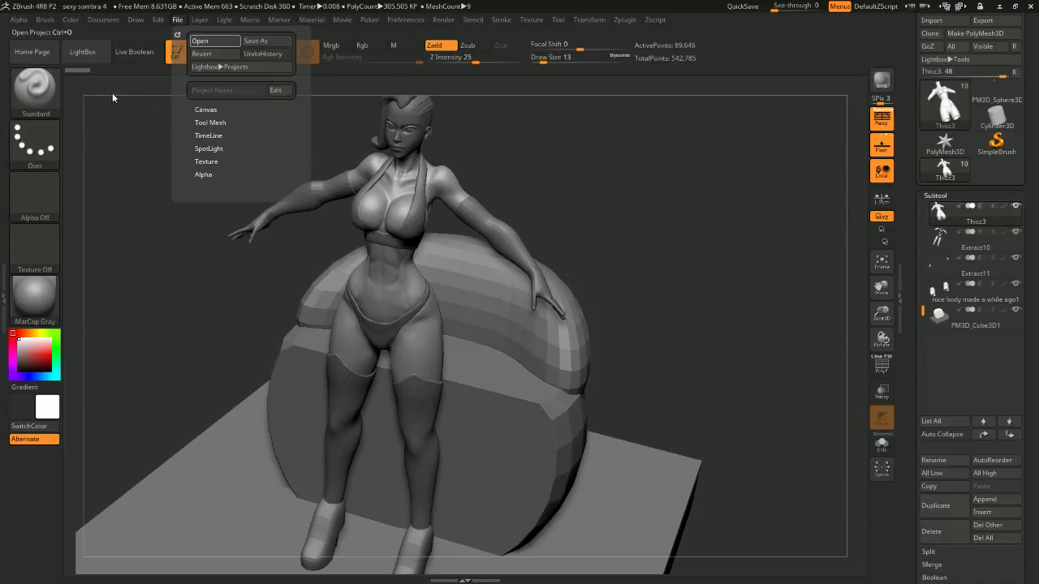
left_click(159, 130)
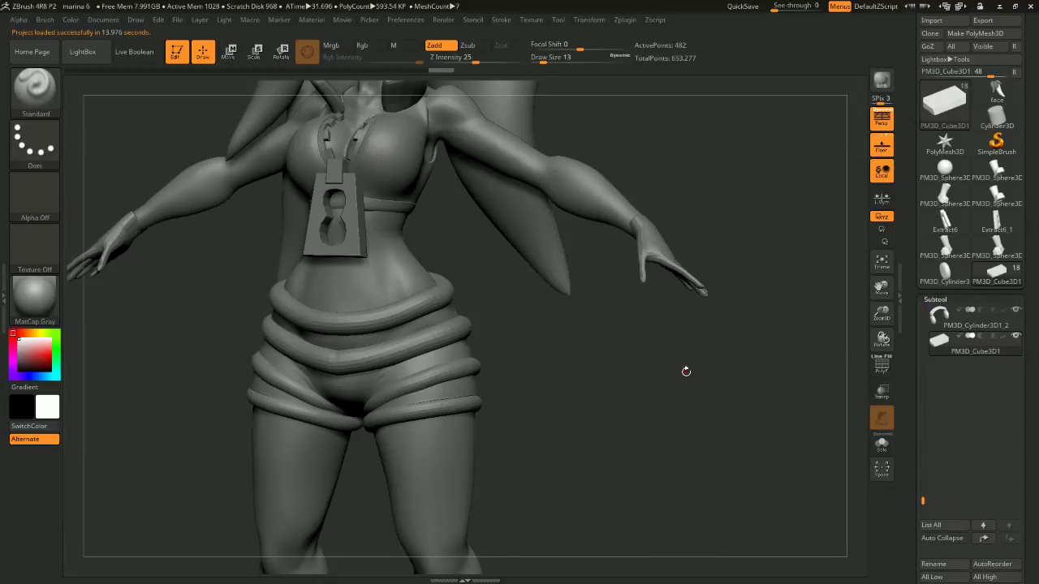
Examine the marina figure at full height, from the side, from the front and close to the face.
mouse_move(687, 371)
left_mouse_down("alt")
mouse_move(698, 257)
mouse_move(714, 344)
mouse_move(724, 319)
mouse_move(729, 354)
mouse_move(737, 315)
left_mouse_up("alt")
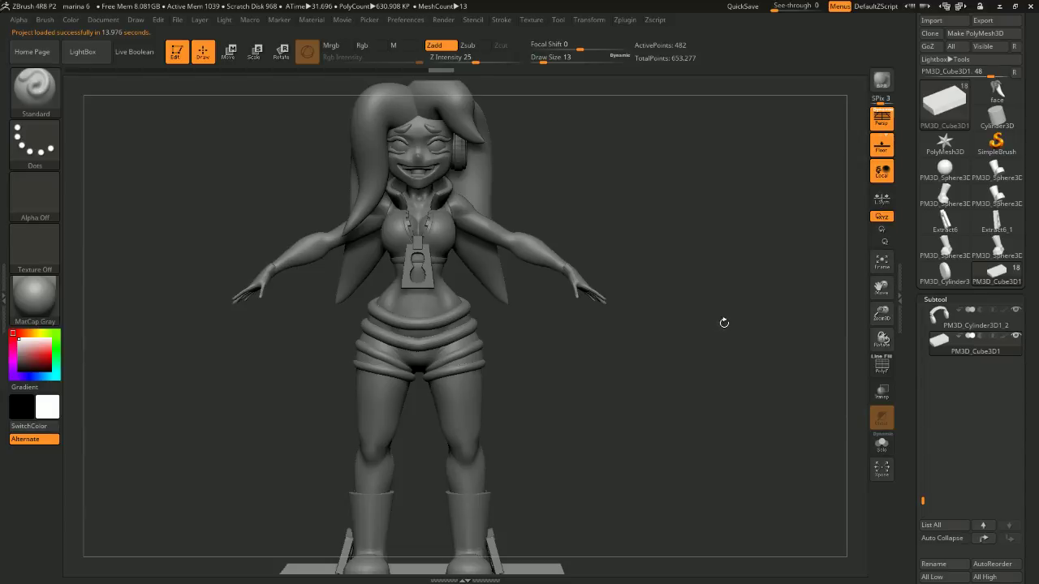
left_click_drag(719, 352, 459, 143)
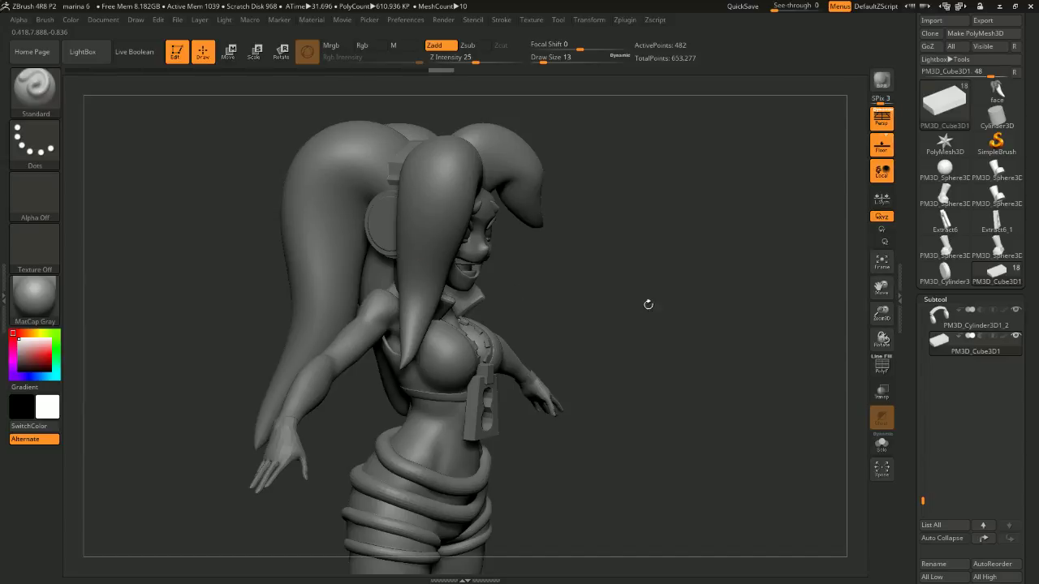
left_click_drag(647, 303, 744, 289)
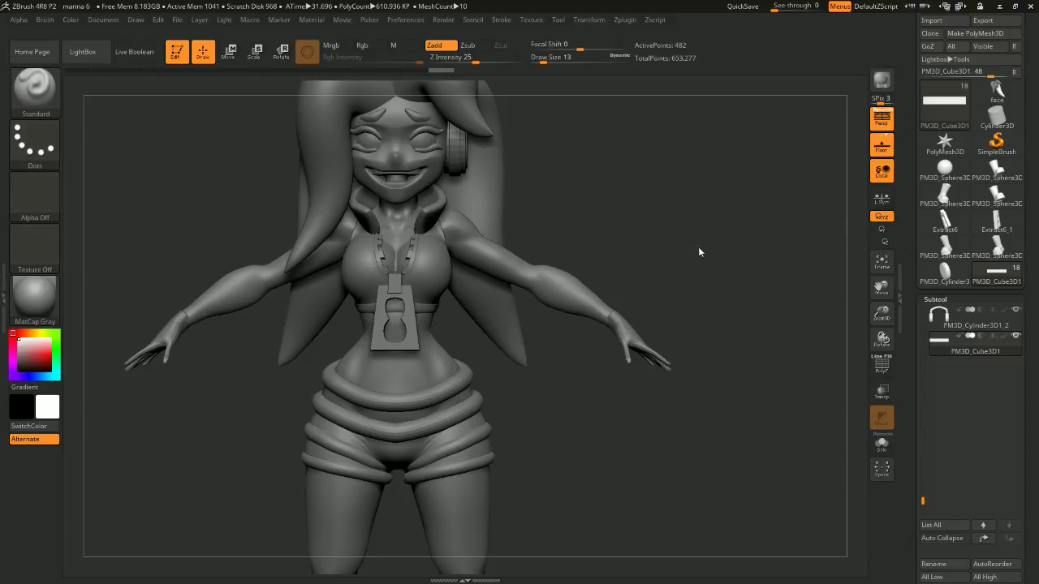
left_click_drag(696, 229, 746, 277)
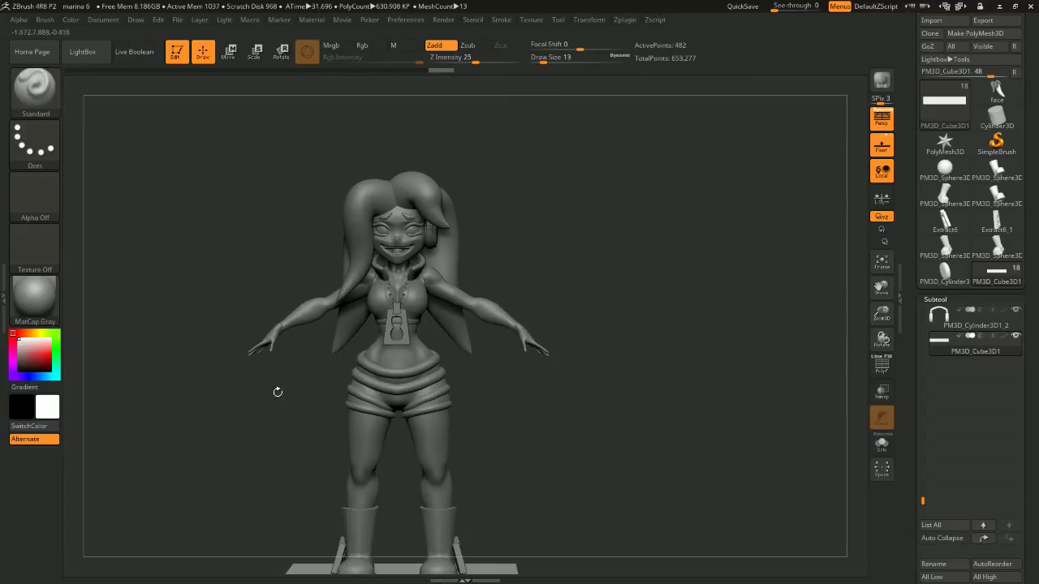
left_click_drag(628, 420, 655, 413)
left_click_drag(684, 379, 461, 384)
mouse_move(500, 425)
left_mouse_down()
mouse_move(700, 241)
mouse_move(693, 371)
mouse_move(665, 301)
mouse_move(663, 325)
mouse_move(695, 352)
mouse_move(679, 326)
left_mouse_up()
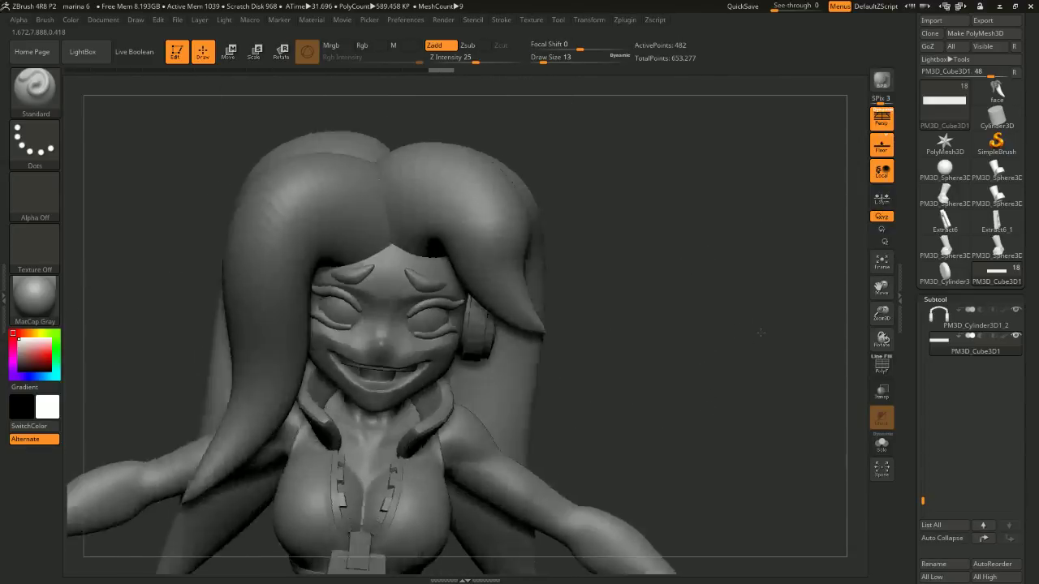
Open the ozai 4 project and examine the figure from the back, the front and the side.
left_click(177, 22)
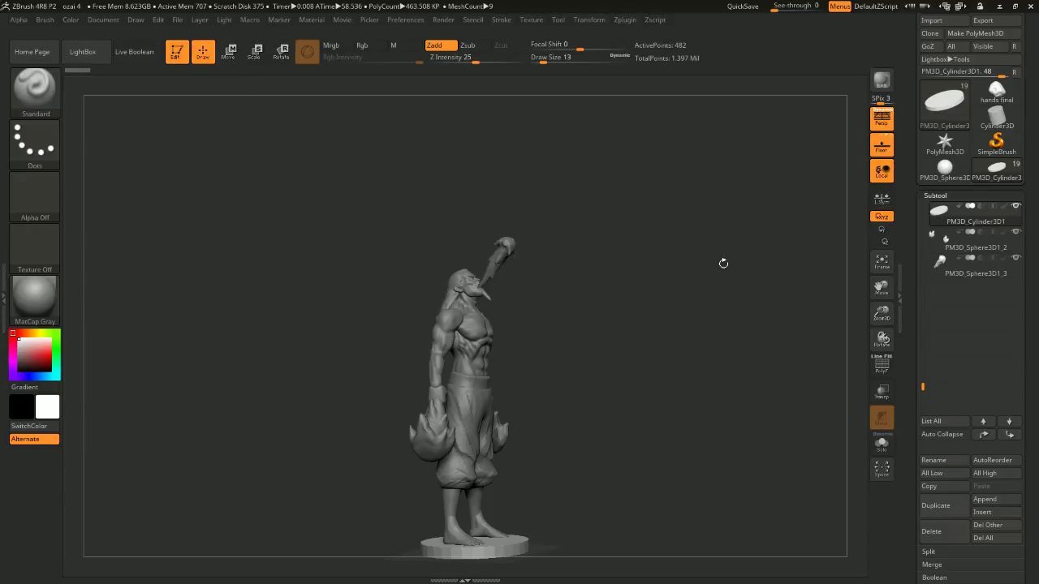
mouse_move(737, 297)
left_mouse_down()
mouse_move(696, 338)
mouse_move(686, 283)
mouse_move(733, 281)
mouse_move(723, 323)
mouse_move(666, 312)
mouse_move(727, 299)
mouse_move(714, 279)
mouse_move(680, 311)
mouse_move(672, 281)
mouse_move(734, 310)
mouse_move(737, 295)
mouse_move(726, 338)
mouse_move(719, 292)
mouse_move(718, 315)
mouse_move(733, 294)
mouse_move(723, 283)
left_mouse_up()
left_click_drag(671, 304, 601, 295)
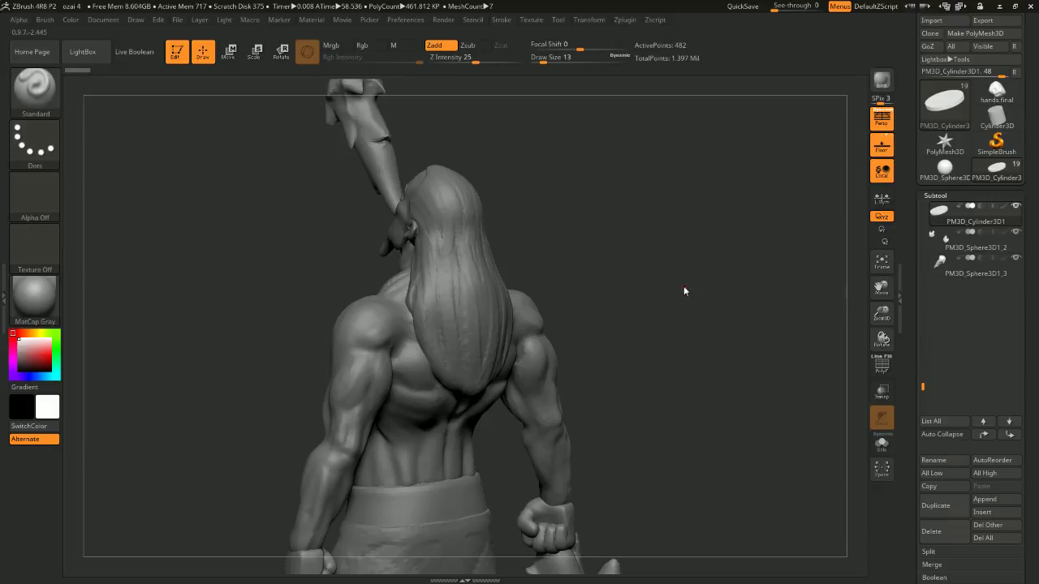
left_click_drag(684, 292, 387, 290)
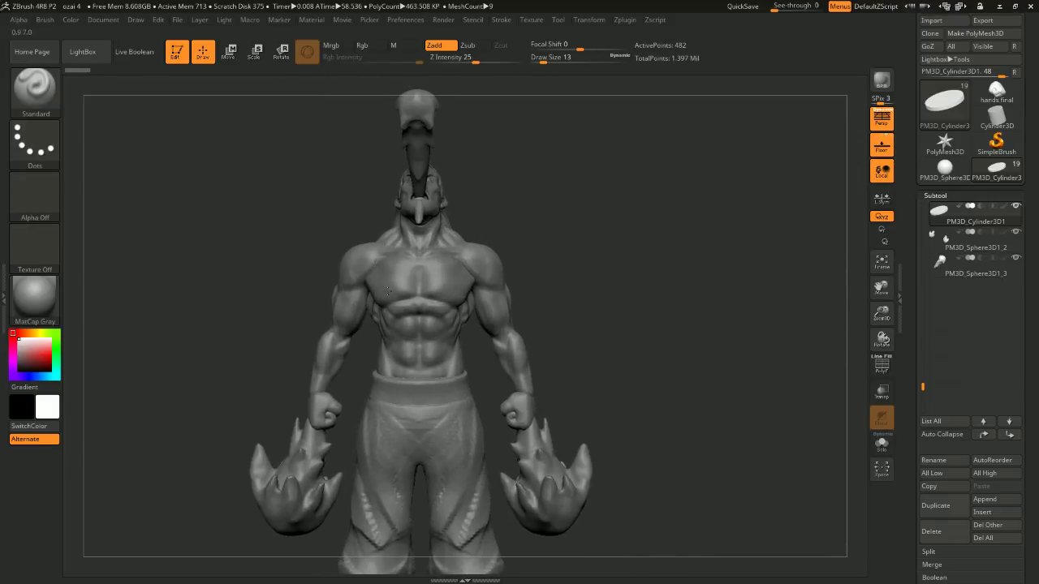
left_click_drag(572, 333, 665, 348)
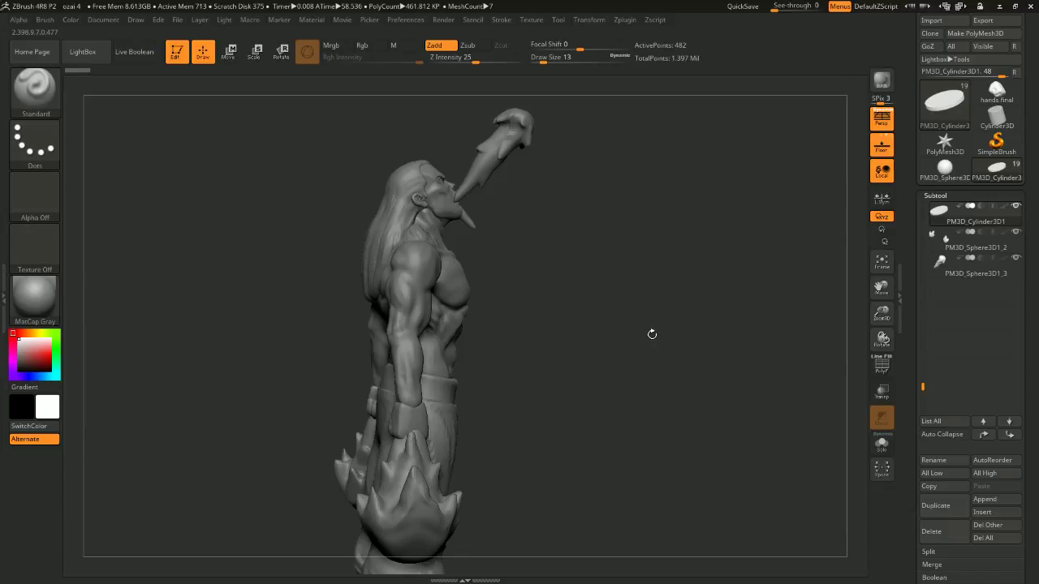
mouse_move(654, 333)
left_mouse_down()
mouse_move(650, 343)
mouse_move(619, 324)
left_mouse_up()
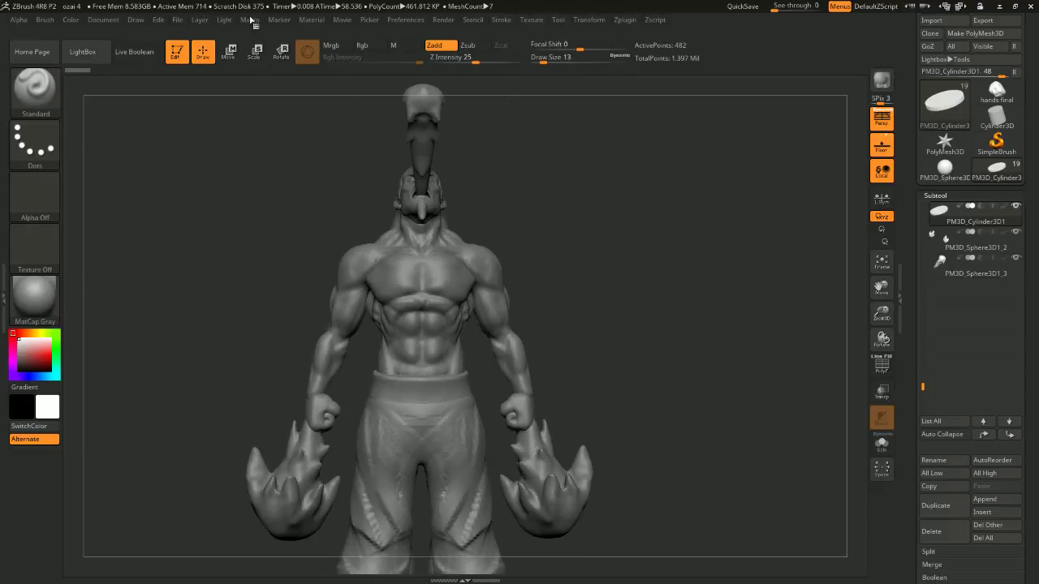
Open the Armor forms almost done 8 detailing 2 project and examine the knight, sword and stone base from several angles.
left_click(180, 20)
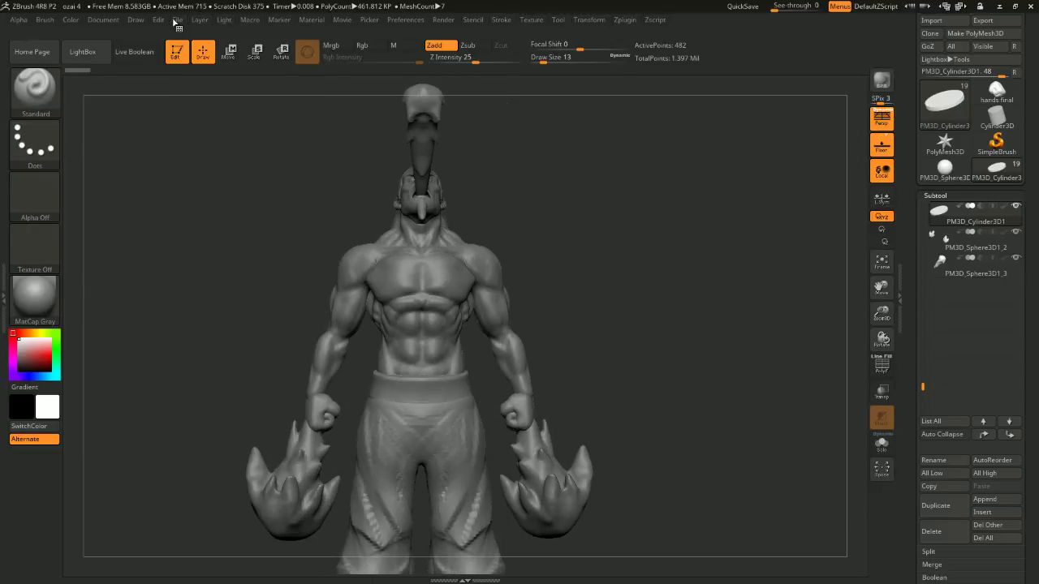
left_click(179, 21)
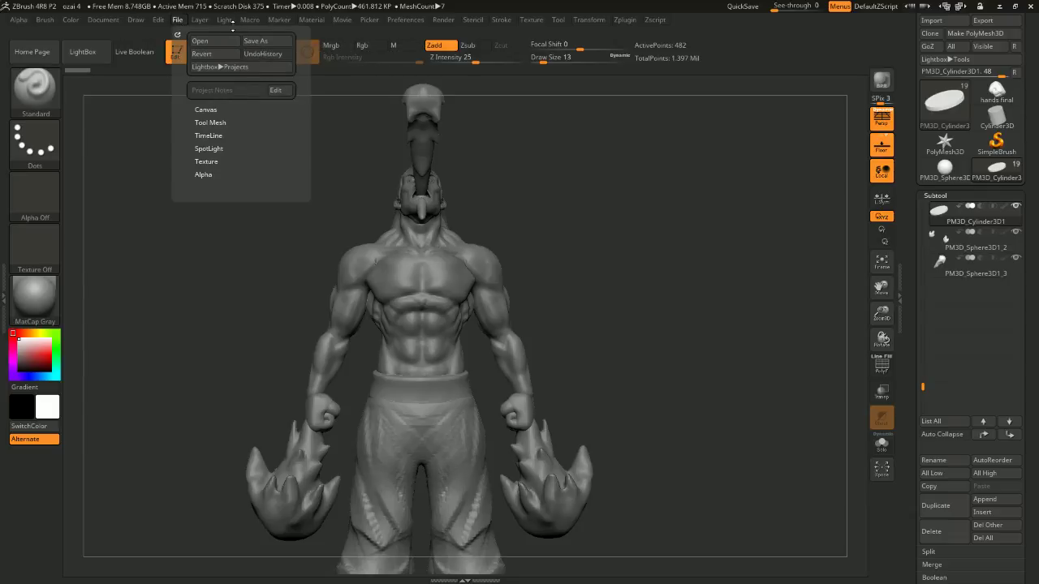
mouse_move(200, 20)
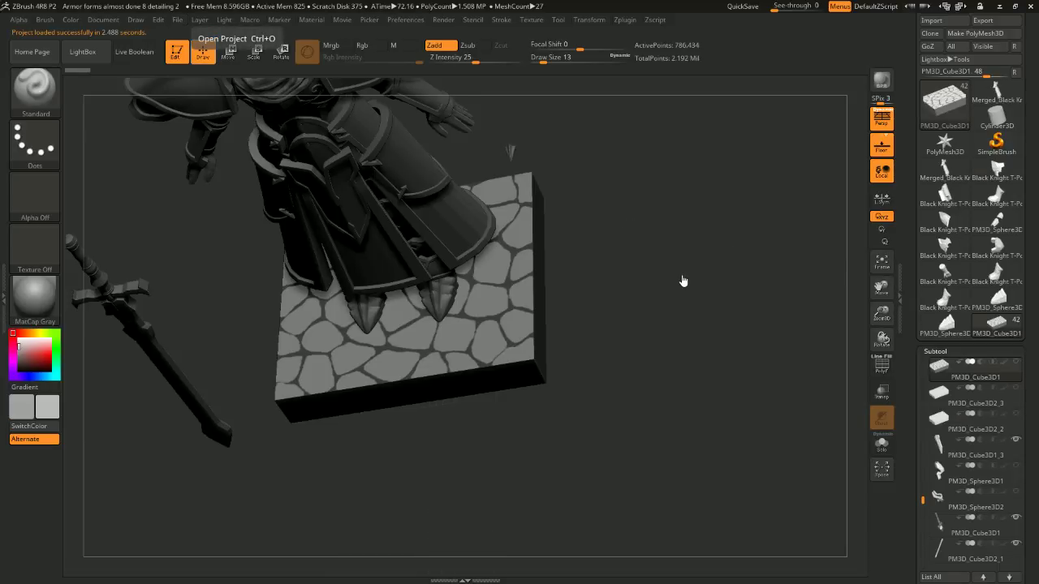
left_click_drag(684, 263, 760, 311)
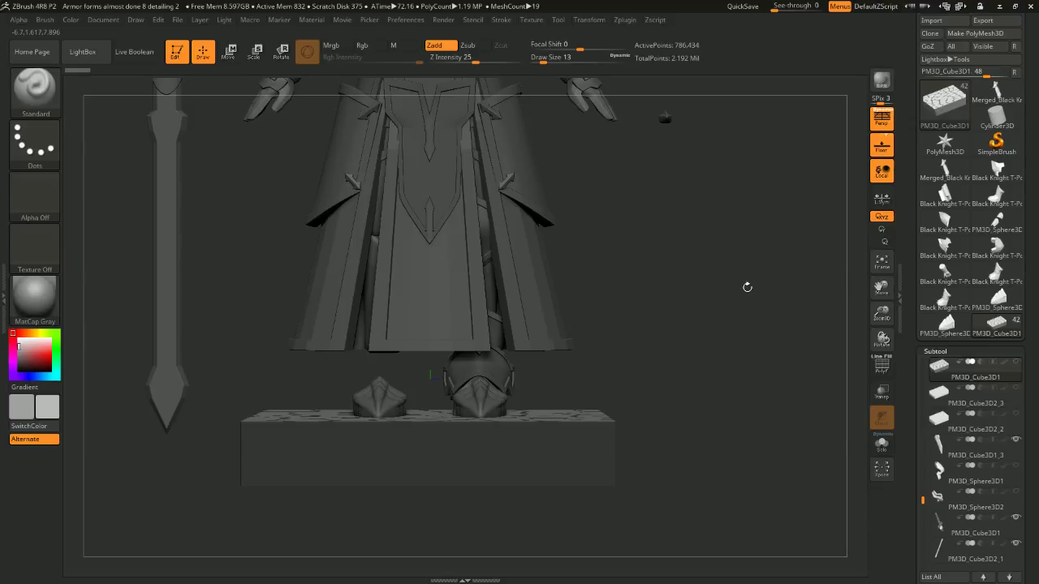
left_click_drag(674, 283, 734, 349)
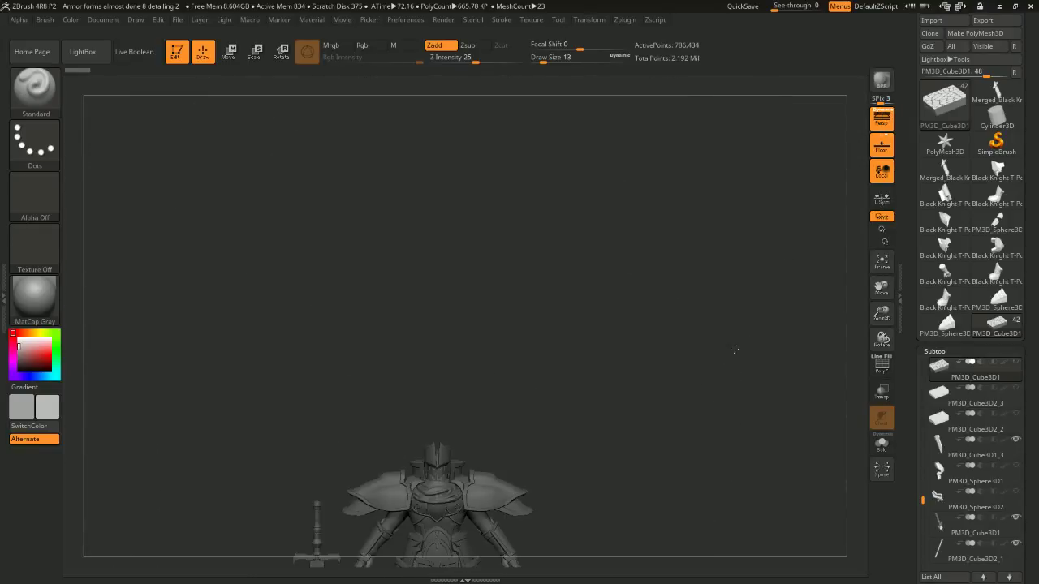
left_click_drag(700, 262, 730, 258)
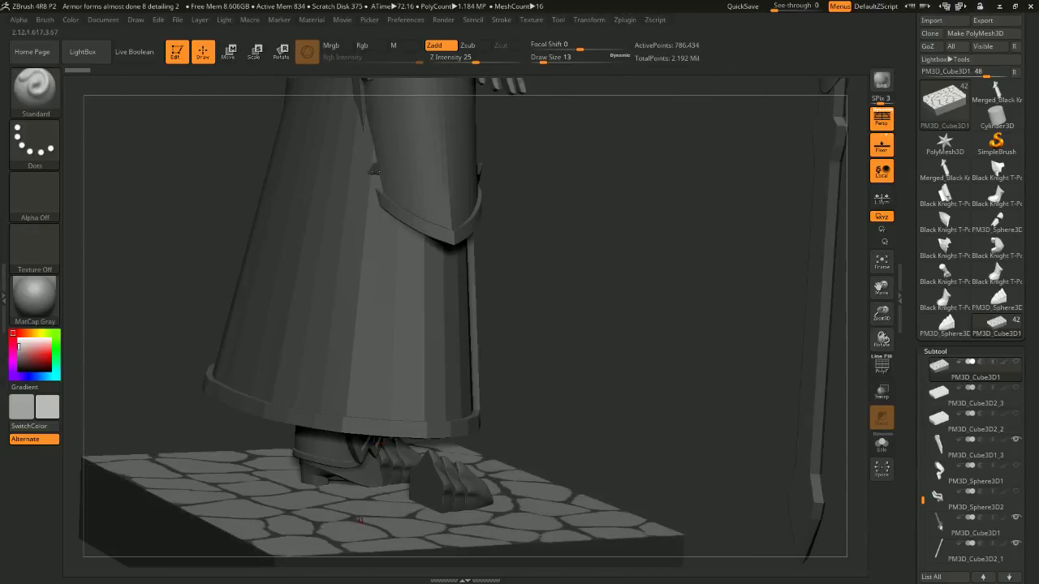
left_click_drag(637, 236, 219, 246)
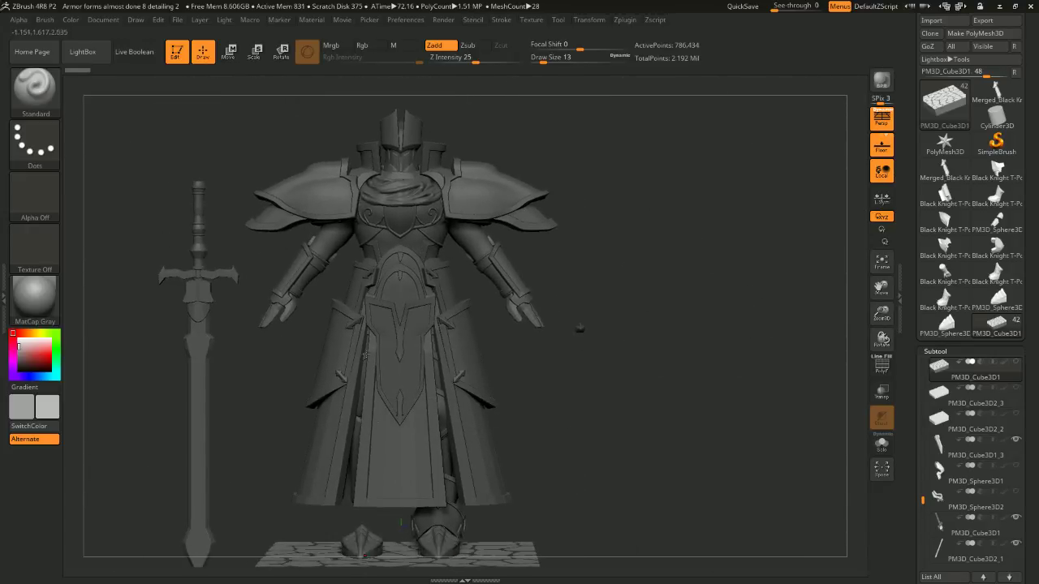
left_click_drag(580, 328, 521, 427)
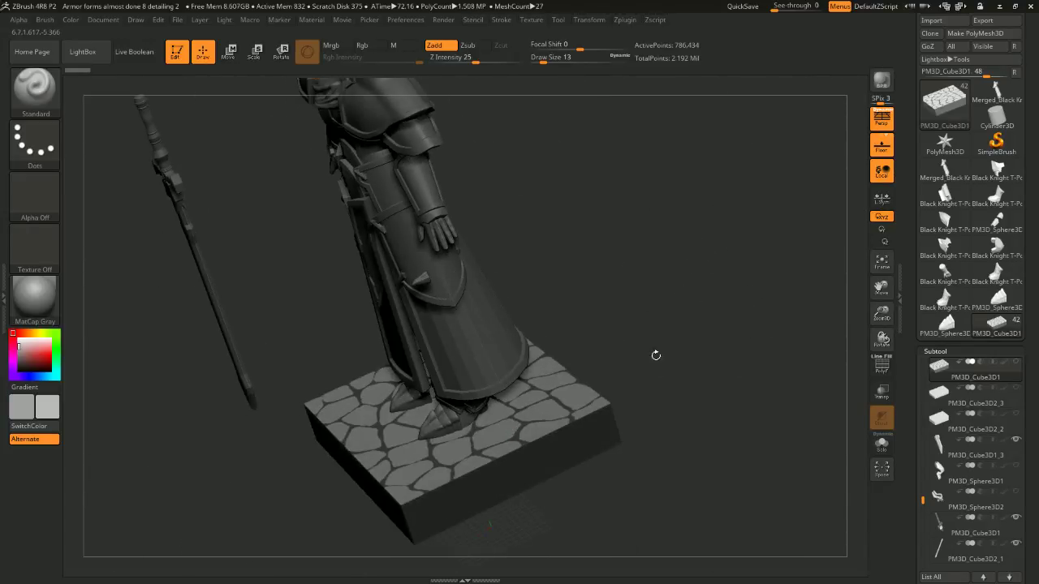
left_click_drag(655, 355, 781, 385)
Move the cobblestone base under the knight's feet slightly along the Y axis and check the armor from the front.
key("w")
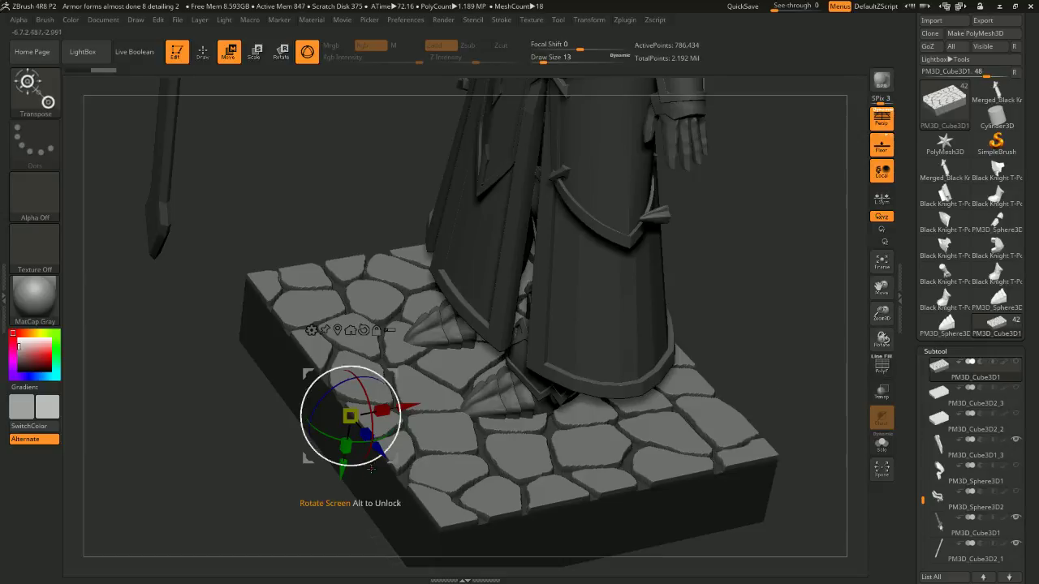
left_click_drag(342, 466, 342, 474)
left_click_drag(812, 438, 811, 414)
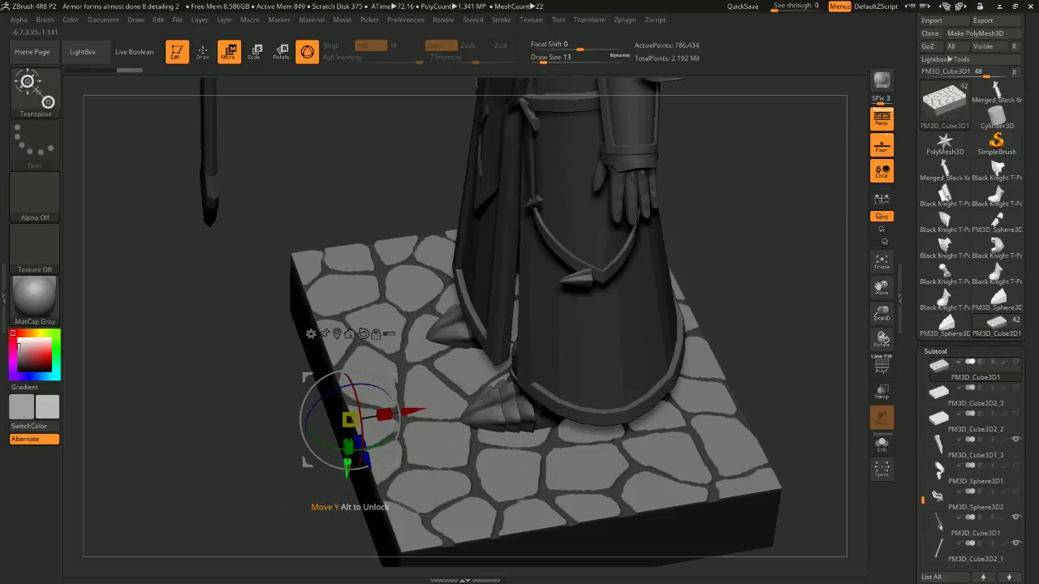
left_click_drag(808, 389, 695, 363)
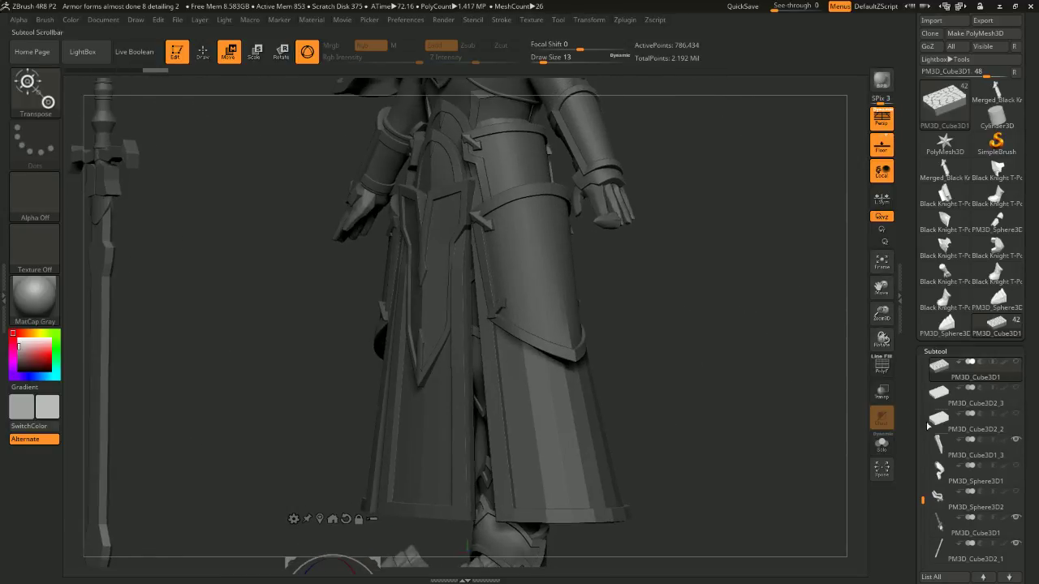
Spread the knight's subtools apart with Xpose View, look over the separate parts and bring them back together.
left_click_drag(779, 349, 901, 409)
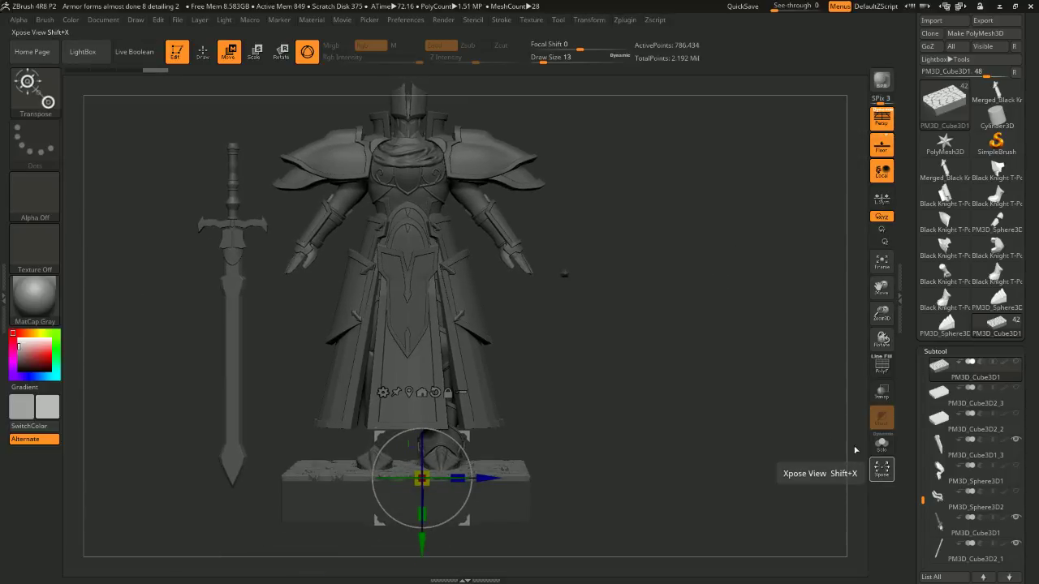
left_click(882, 474)
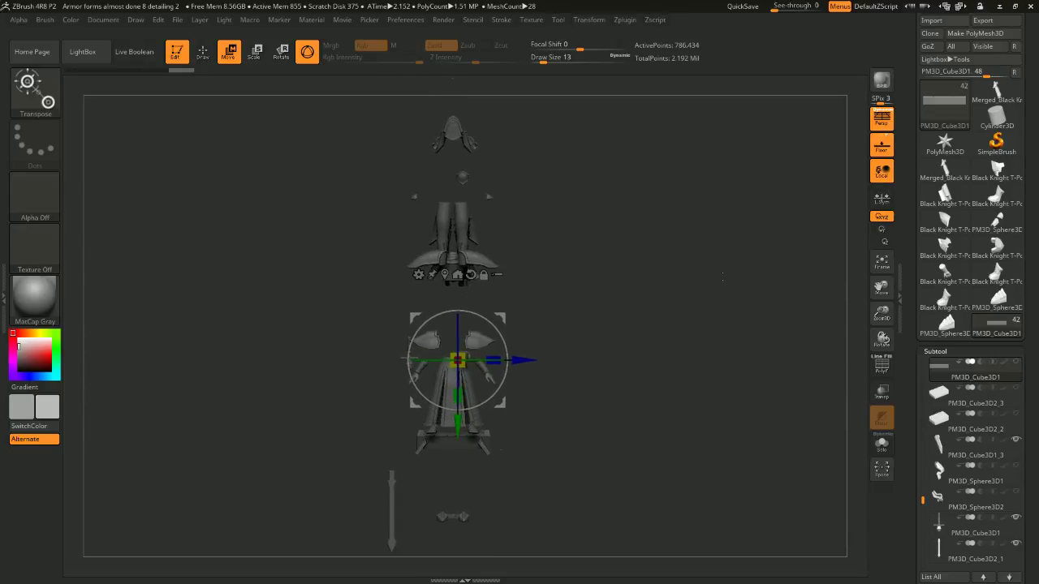
left_click(883, 469)
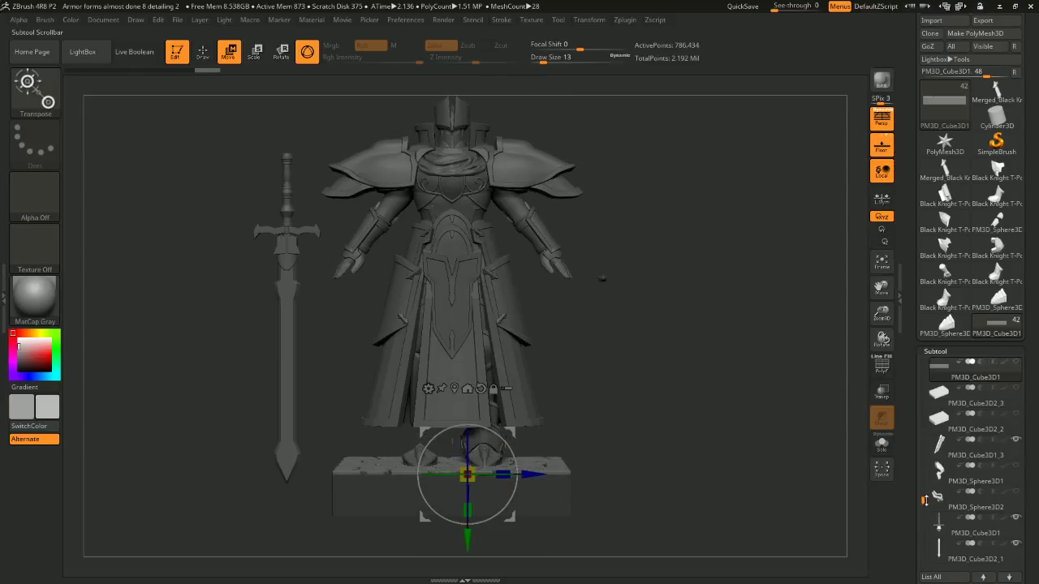
Show the hidden PM3D_Sphere3D2 cape subtool and view the complete knight with its sword from the front.
left_click(1015, 493)
left_click_drag(753, 389, 804, 369)
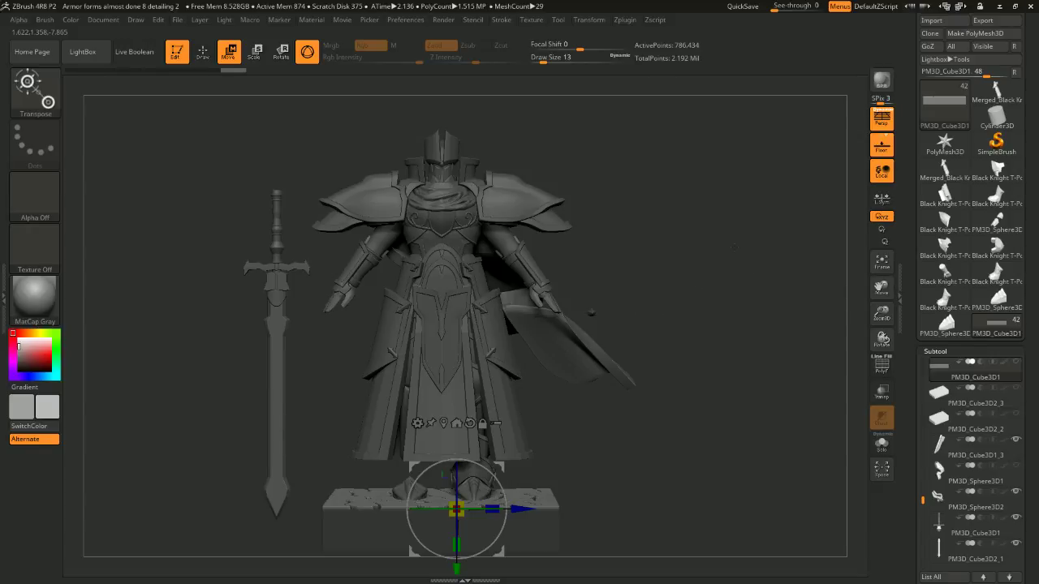
left_click_drag(720, 301, 774, 281)
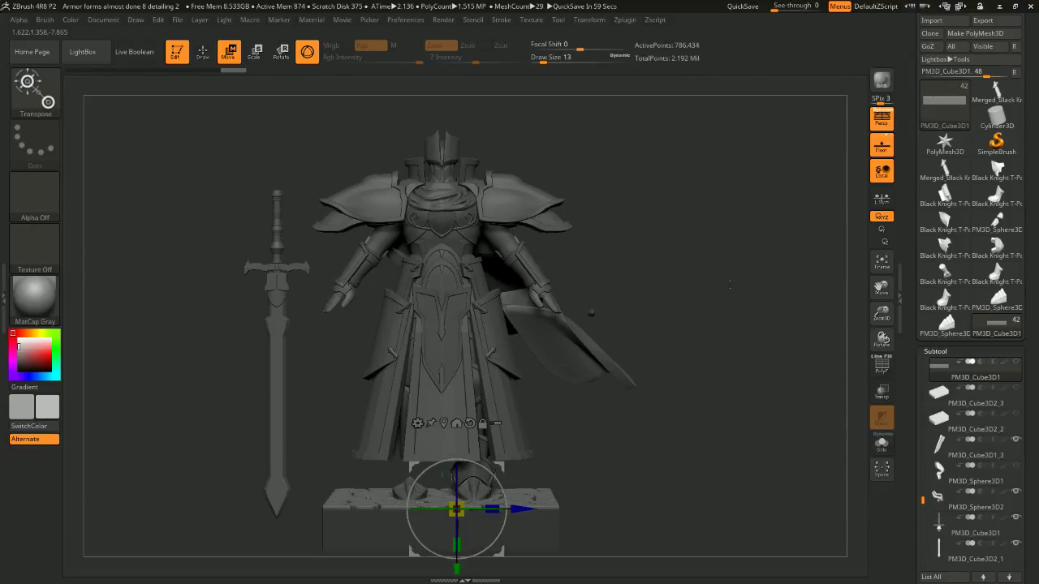
left_click_drag(752, 288, 747, 335)
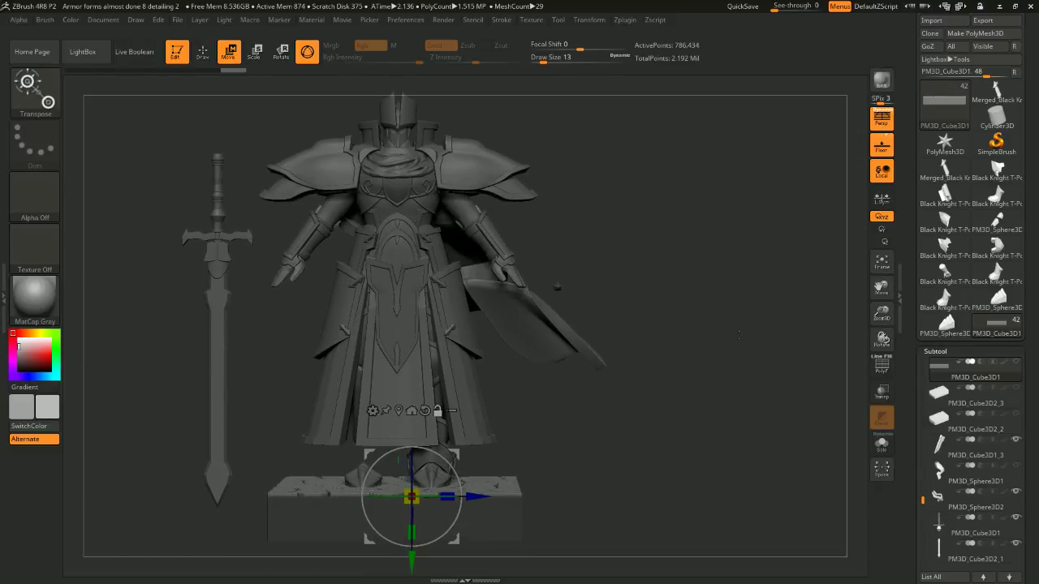
left_click_drag(657, 240, 686, 213)
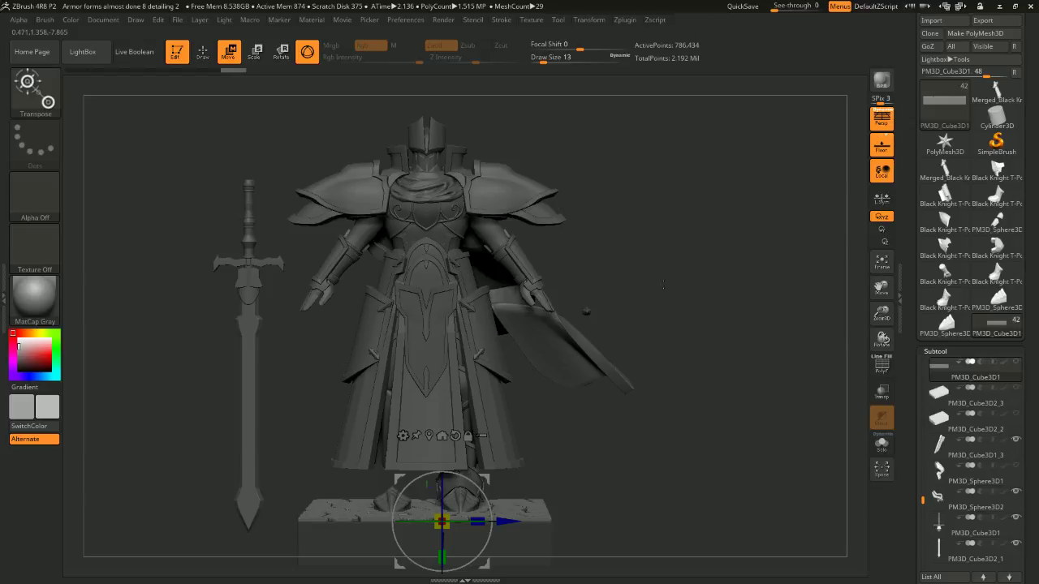
left_click_drag(709, 318, 718, 269, "alt")
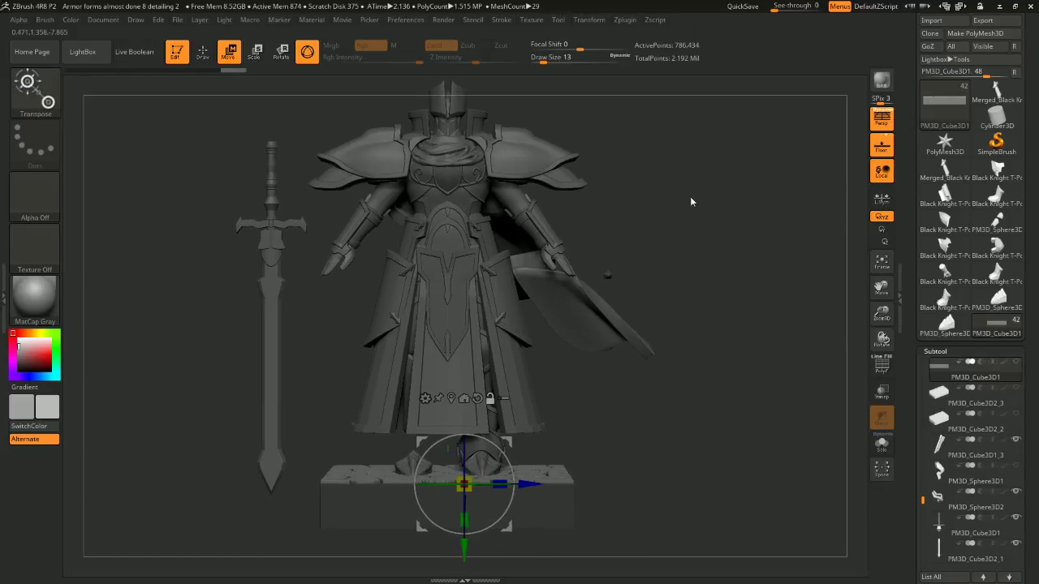
left_click_drag(656, 239, 699, 263)
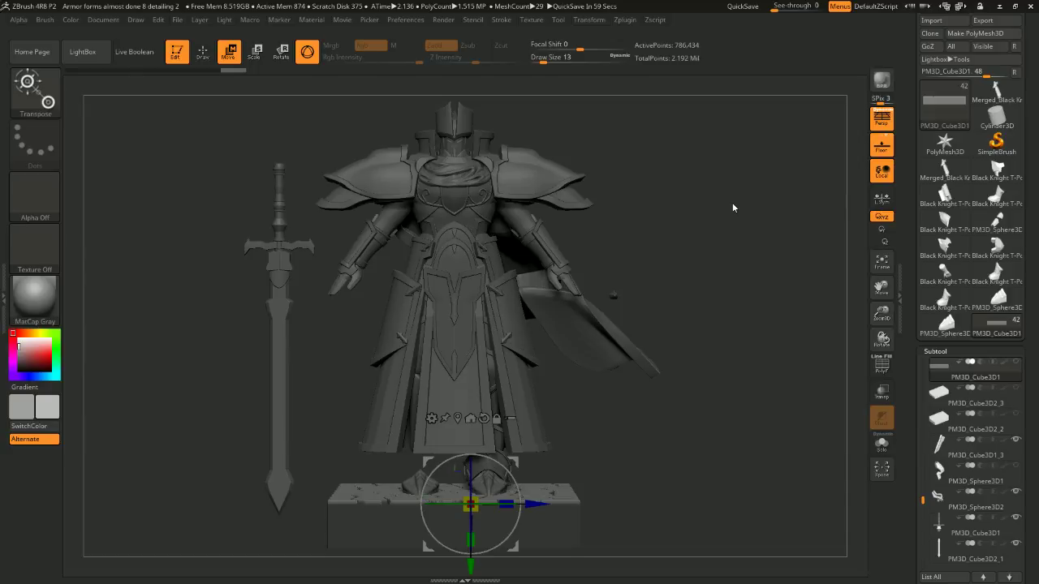
Open the Ghost for SLA printing 2 project and look over its angular wing parts and the subtool list.
left_click_drag(754, 318, 745, 298, "alt")
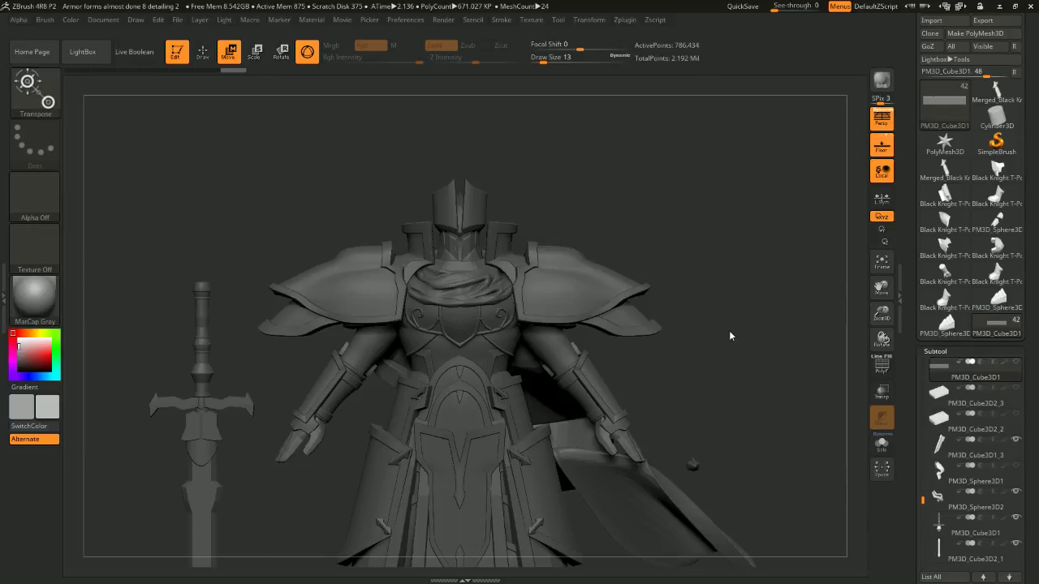
left_click_drag(730, 334, 733, 272, "alt")
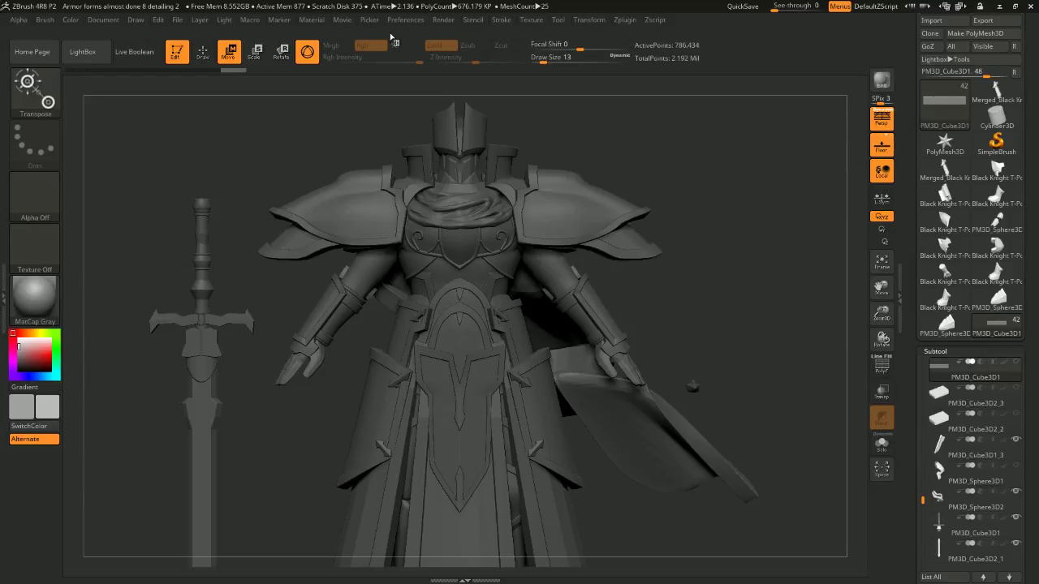
left_click(183, 21)
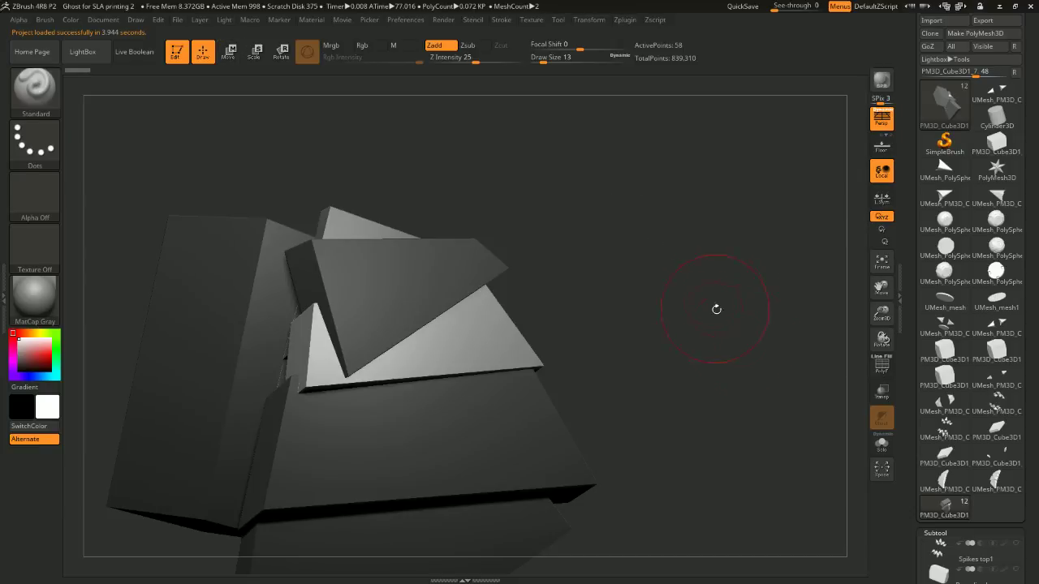
left_click_drag(716, 308, 811, 389)
scroll(973, 284, "down", 5)
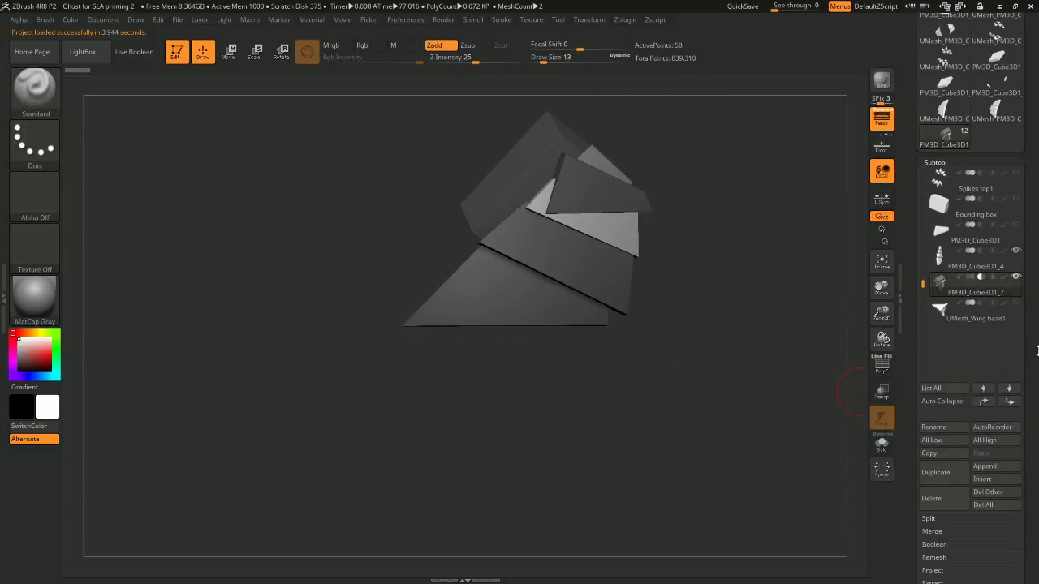
left_click_drag(784, 283, 672, 287)
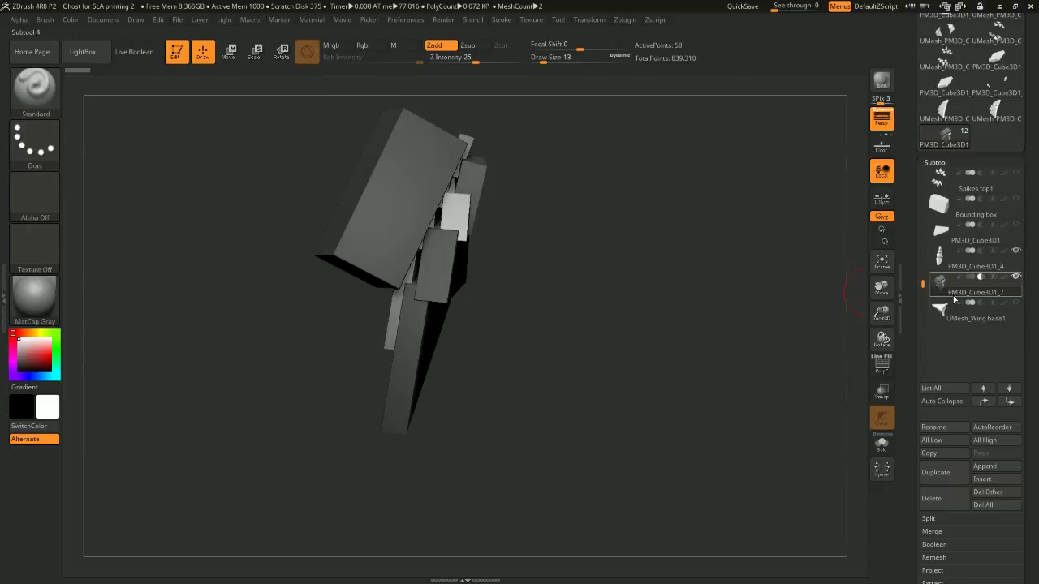
left_click_drag(922, 286, 920, 162)
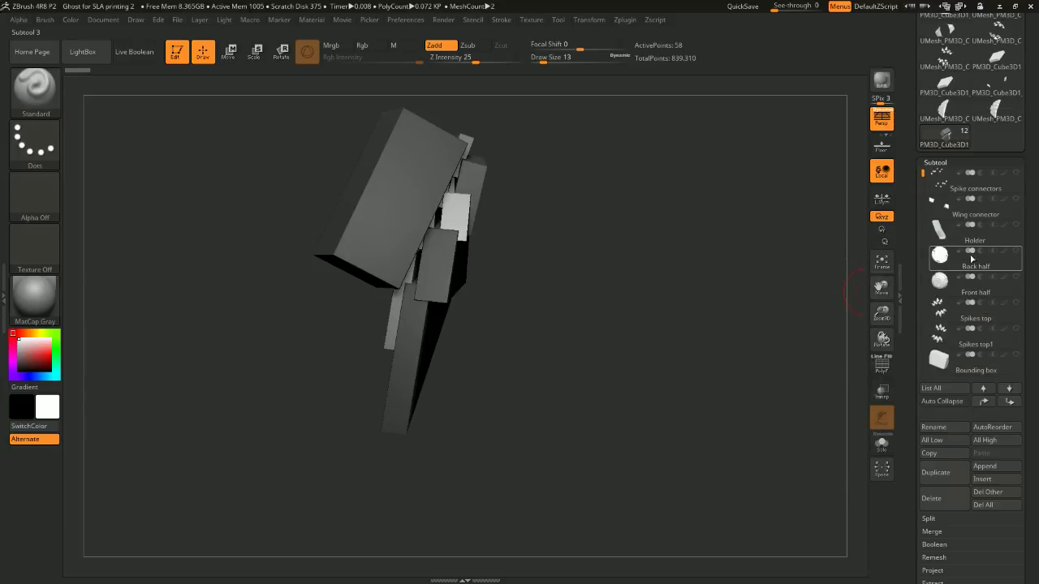
mouse_move(973, 287)
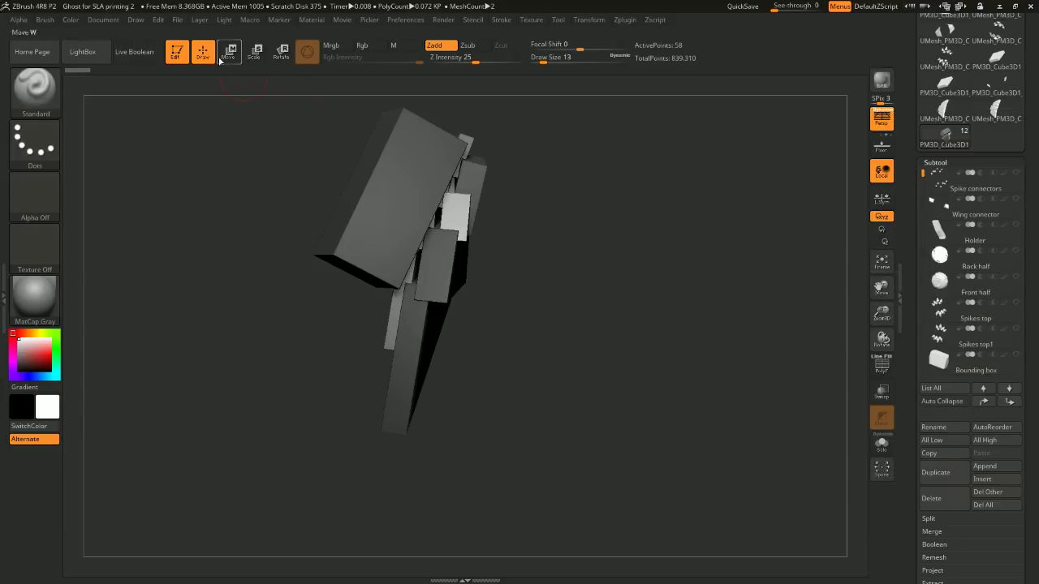
Open the Ghost sagira finalizing project, show its Spikes top subtool and view the Ghost at an angle.
left_click(178, 21)
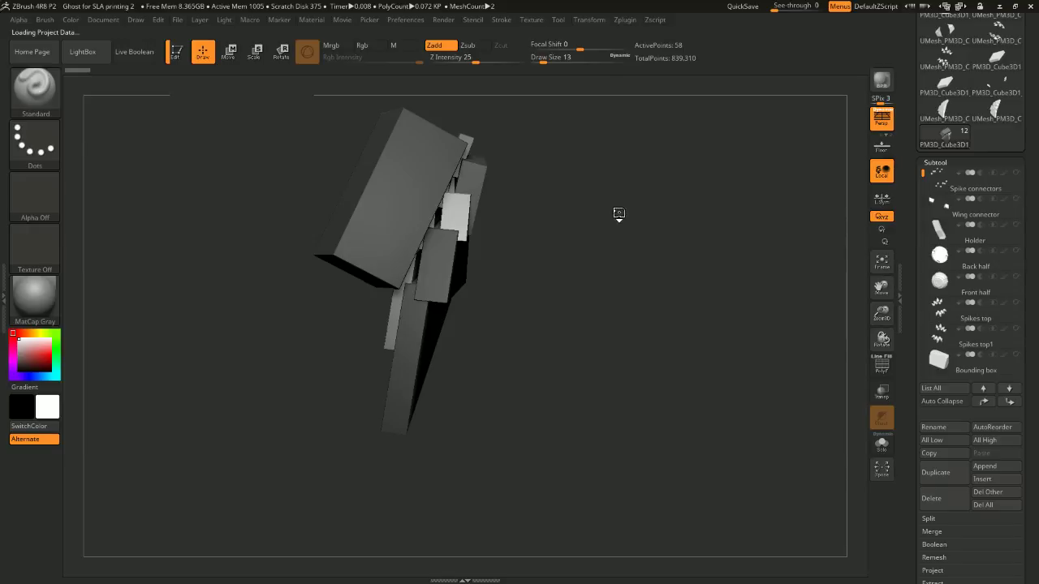
left_click_drag(716, 230, 777, 260)
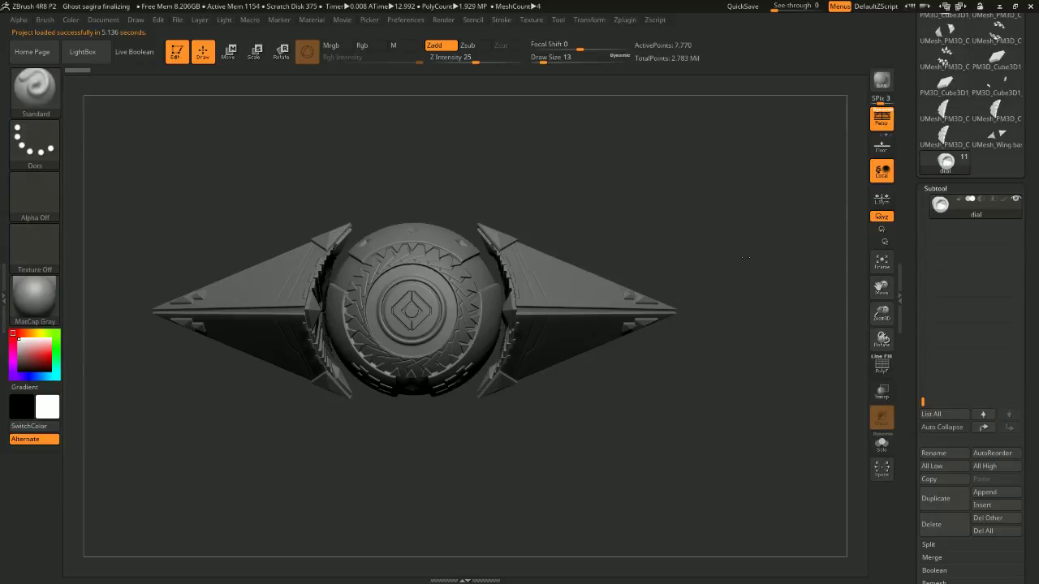
left_click_drag(922, 403, 822, 239)
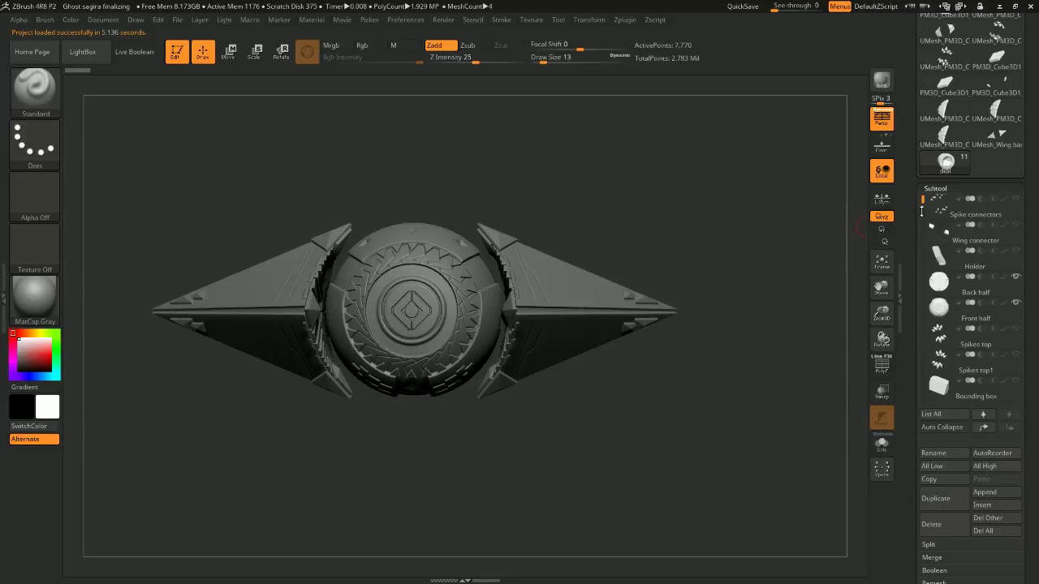
left_click(998, 200)
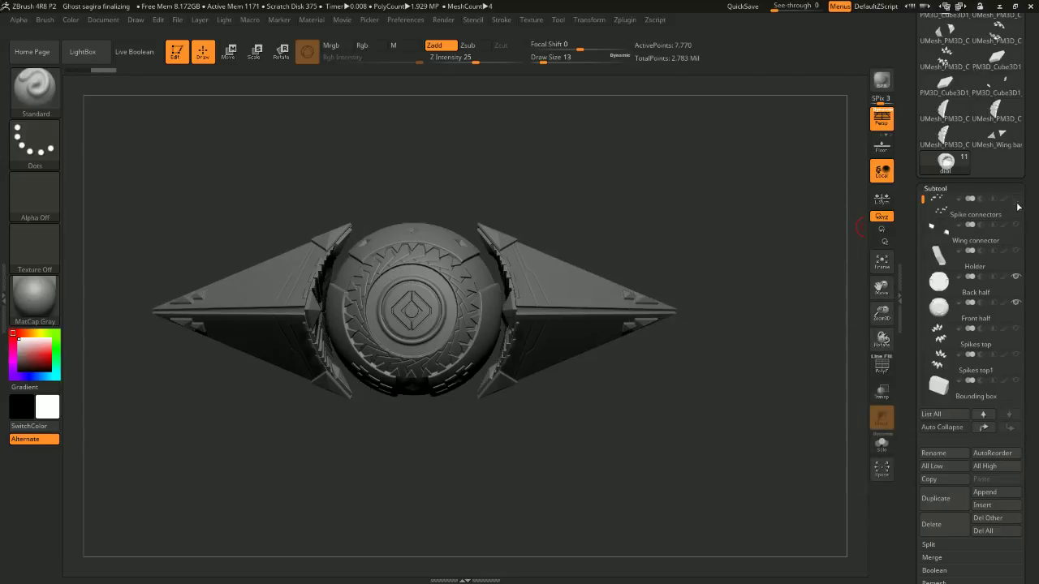
left_click(1015, 329)
mouse_move(779, 271)
left_mouse_down()
mouse_move(768, 285)
mouse_move(662, 306)
mouse_move(787, 368)
mouse_move(779, 362)
mouse_move(743, 378)
mouse_move(750, 412)
mouse_move(689, 418)
mouse_move(698, 399)
mouse_move(712, 410)
mouse_move(707, 424)
mouse_move(739, 408)
mouse_move(739, 422)
mouse_move(729, 392)
mouse_move(751, 371)
mouse_move(722, 405)
left_mouse_up()
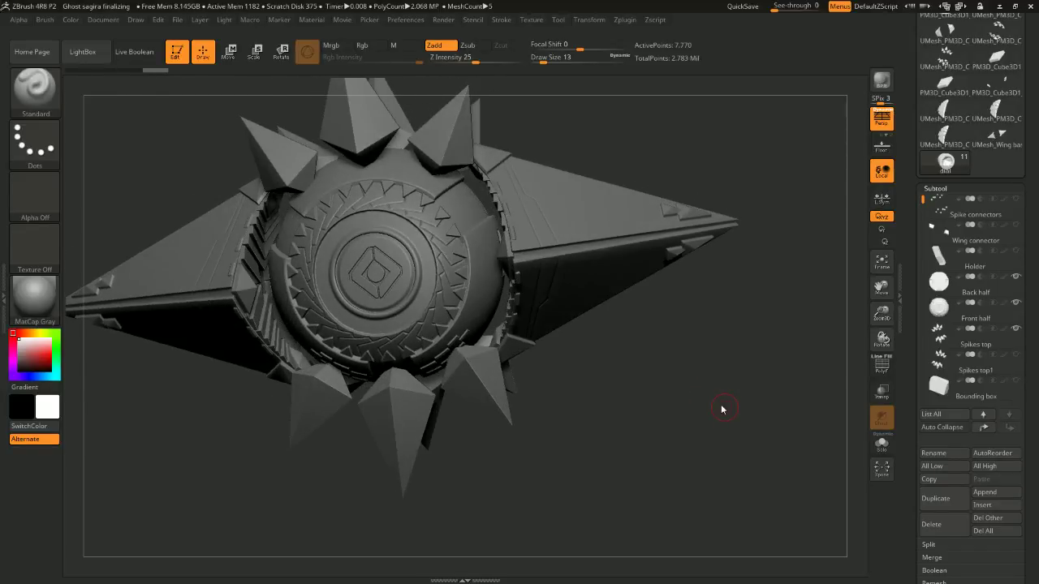
mouse_move(676, 339)
left_mouse_down()
mouse_move(584, 342)
mouse_move(750, 358)
mouse_move(747, 340)
mouse_move(788, 349)
mouse_move(752, 436)
mouse_move(679, 392)
mouse_move(706, 464)
mouse_move(690, 459)
mouse_move(718, 478)
mouse_move(671, 465)
mouse_move(482, 306)
mouse_move(533, 232)
left_mouse_up()
Open the Ghost sagira finalizing REDETAILING 2 project and show the Final spikes, eye and Use this dial for model subtools.
left_click(177, 21)
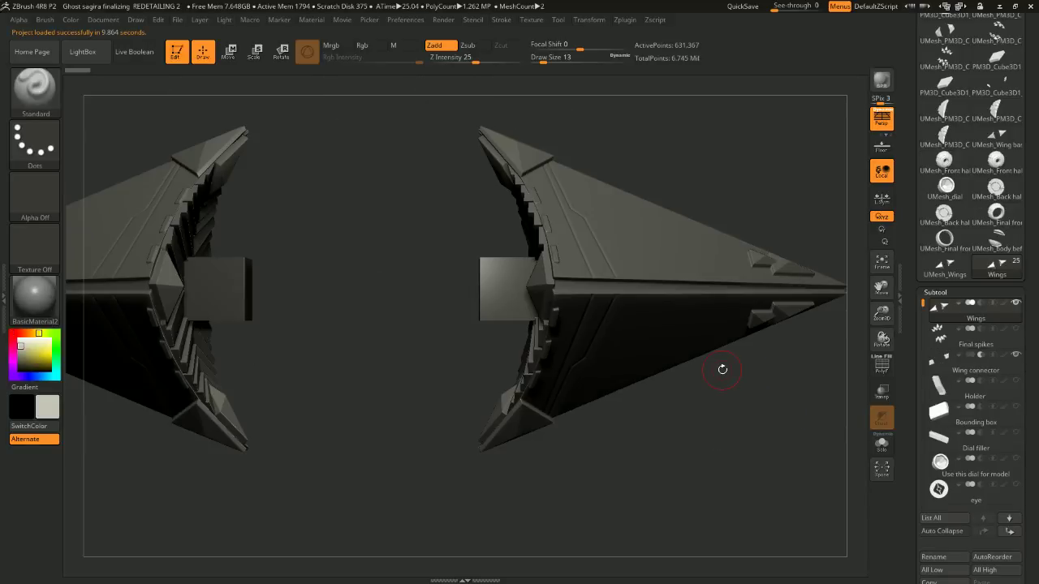
left_click_drag(691, 431, 886, 410)
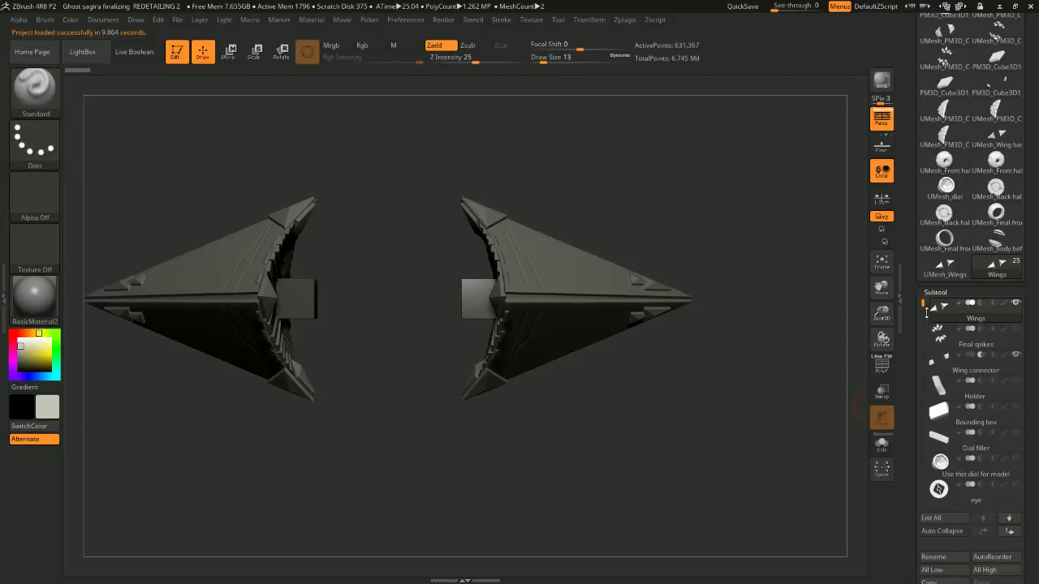
left_click(1015, 328)
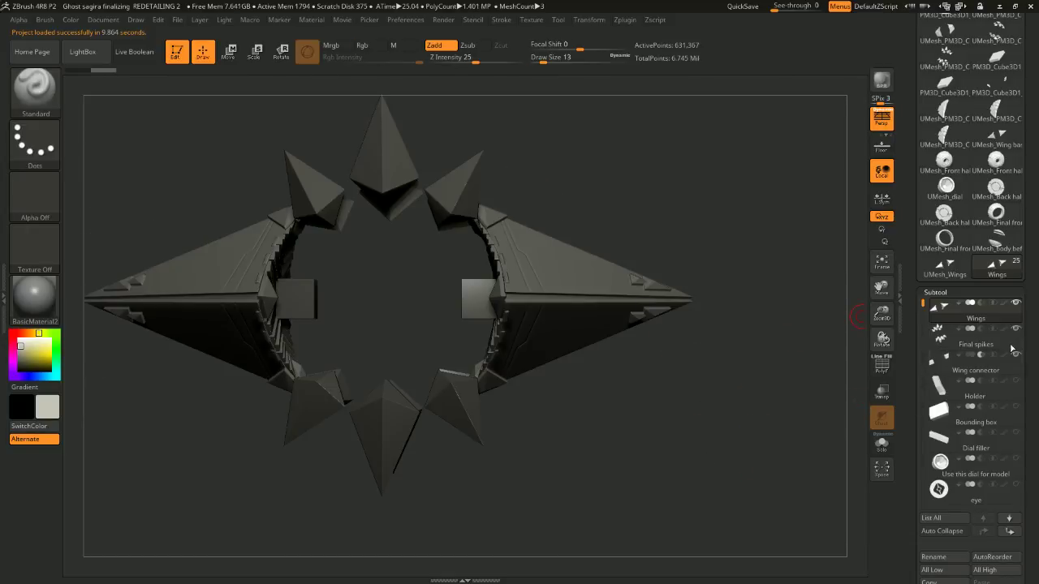
left_click(1015, 484)
left_click(1016, 458)
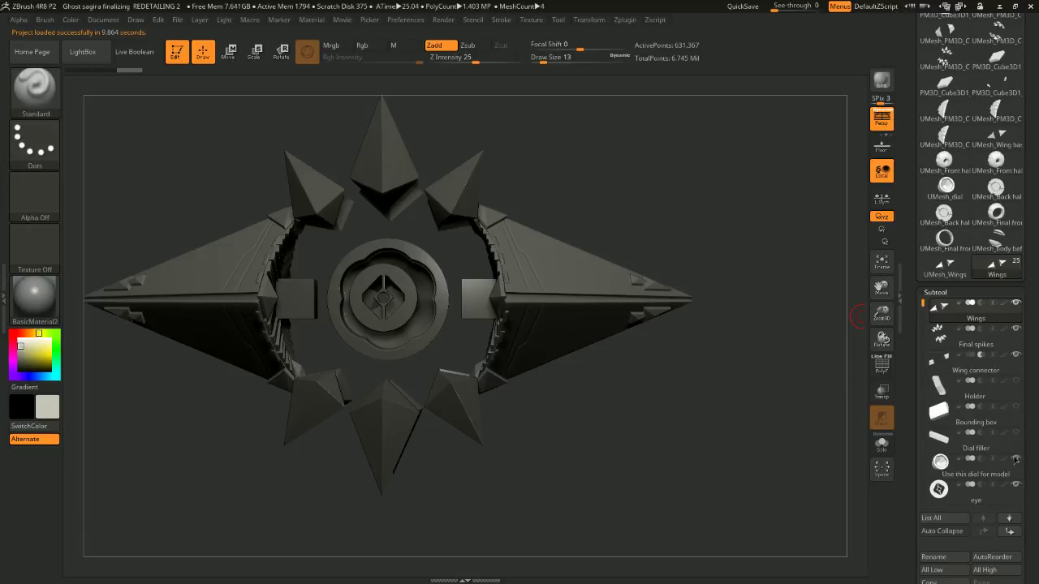
Show the Final front and Final back body subtools to complete the Ghost.
mouse_move(919, 301)
left_mouse_down()
mouse_move(917, 482)
mouse_move(922, 319)
mouse_move(923, 428)
left_mouse_up()
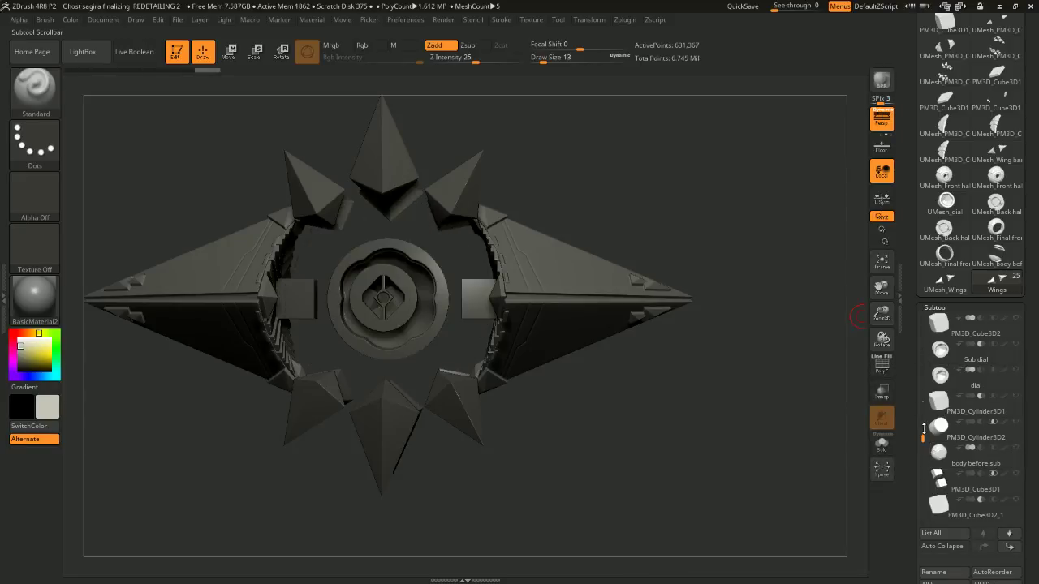
left_click_drag(923, 430, 923, 459)
left_click(1014, 450)
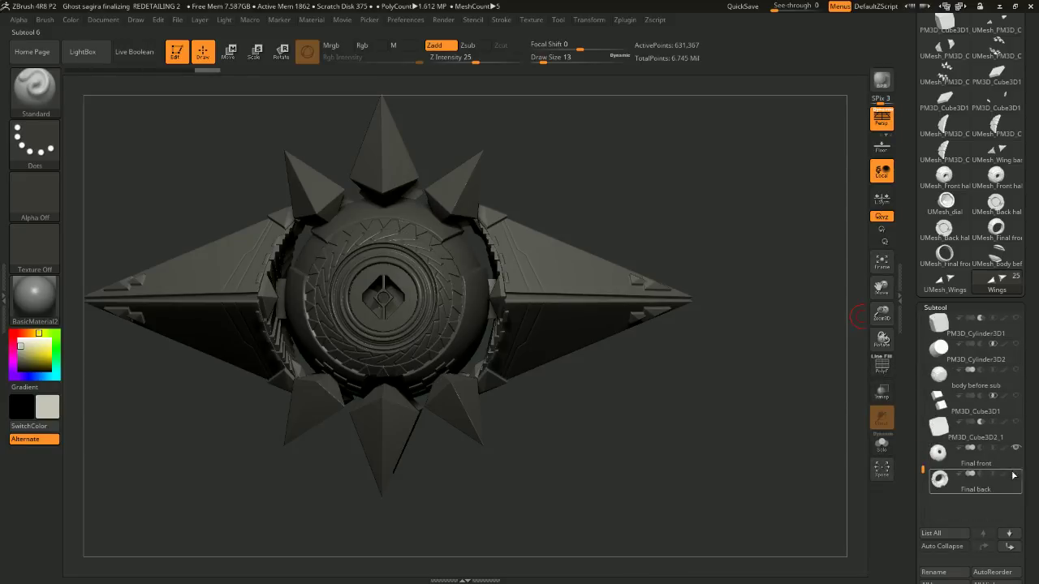
left_click_drag(793, 408, 710, 361)
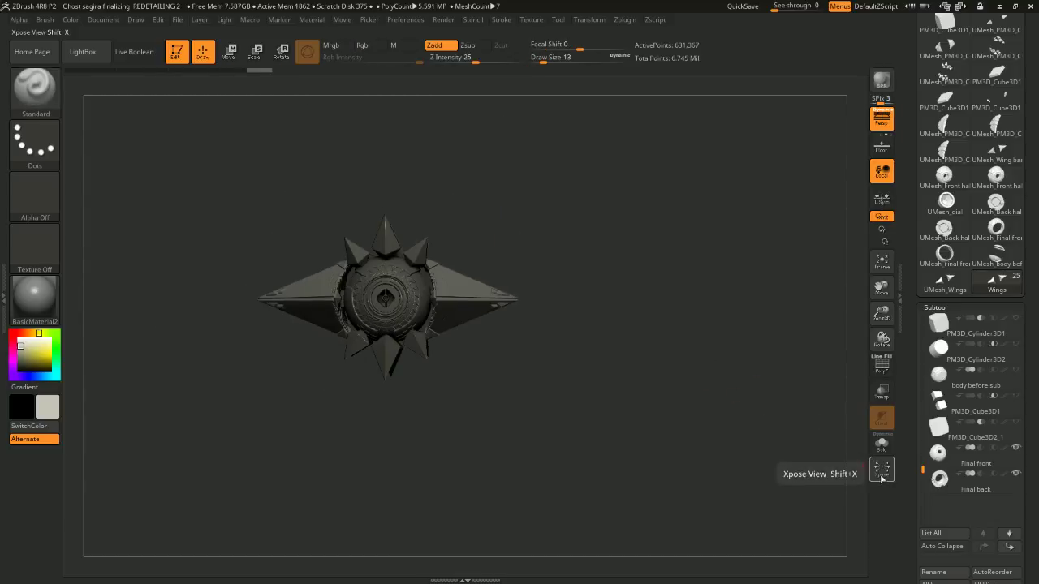
Spread the Ghost's subtools apart with Xpose View, look over the parts from front and back, and bring them back together.
left_click(878, 474)
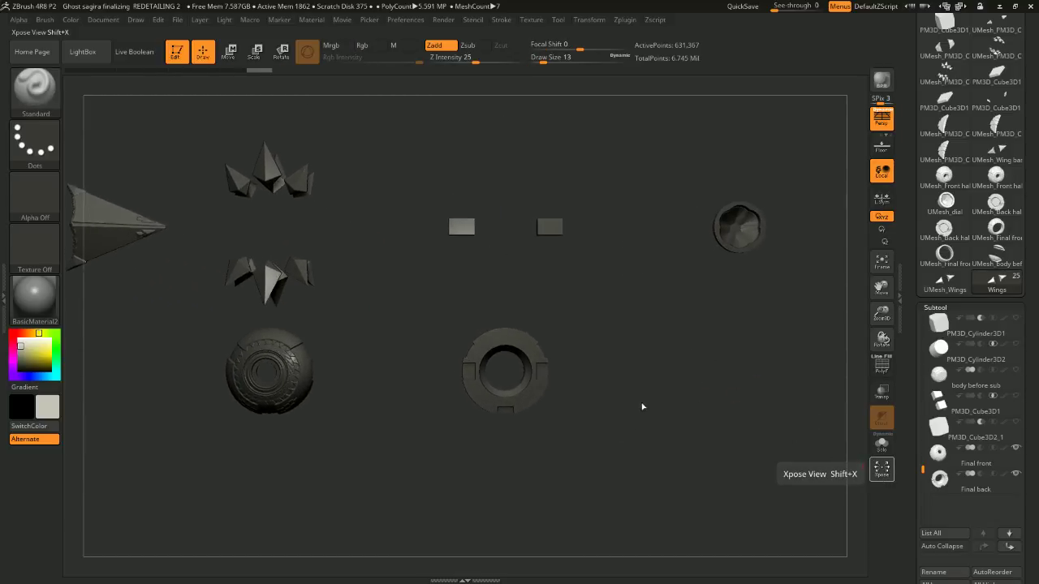
left_click_drag(680, 340, 493, 228)
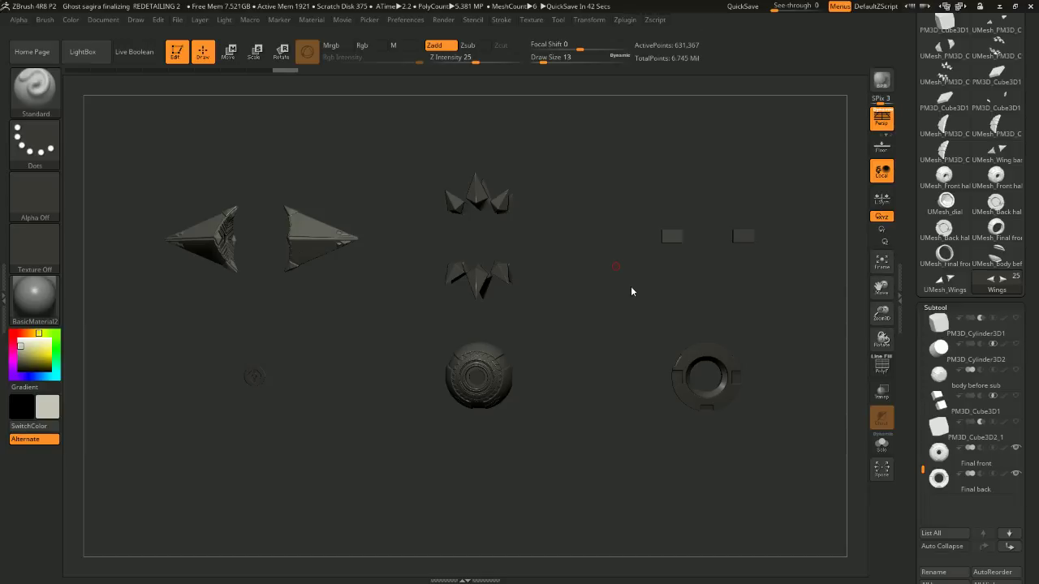
mouse_move(723, 304)
left_mouse_down()
mouse_move(382, 360)
mouse_move(741, 283)
mouse_move(742, 303)
mouse_move(647, 320)
mouse_move(733, 366)
mouse_move(747, 311)
mouse_move(751, 326)
mouse_move(760, 323)
mouse_move(698, 349)
mouse_move(699, 375)
left_mouse_up()
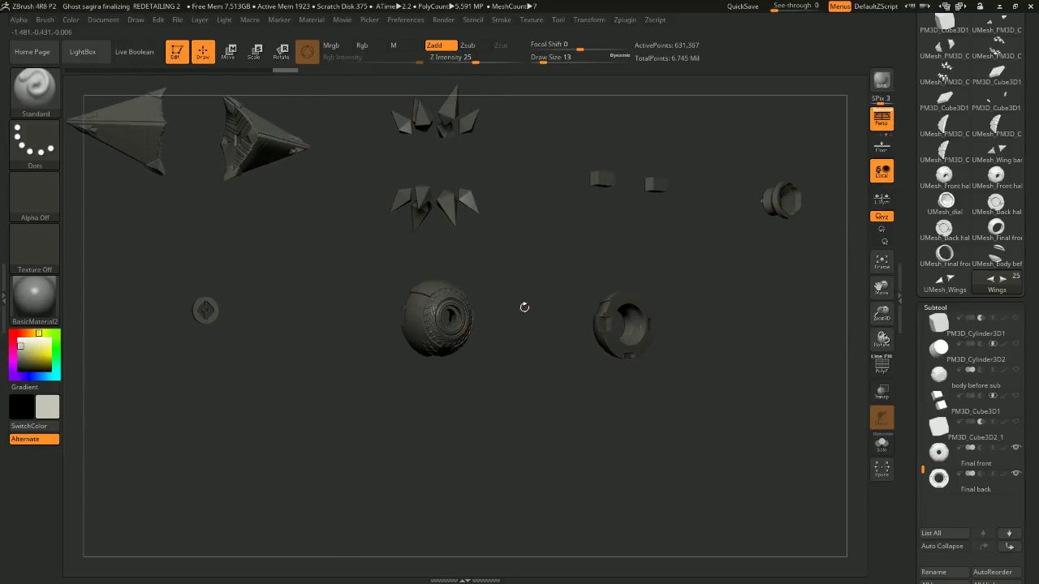
left_click_drag(524, 307, 734, 365)
left_click_drag(508, 298, 257, 262)
left_click_drag(174, 253, 464, 282)
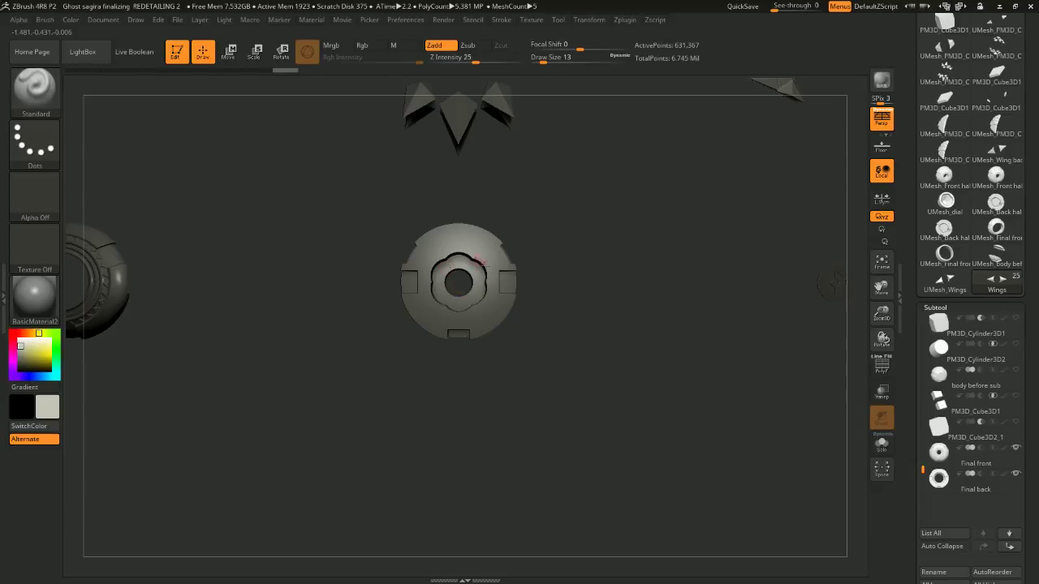
left_click_drag(580, 237, 674, 242)
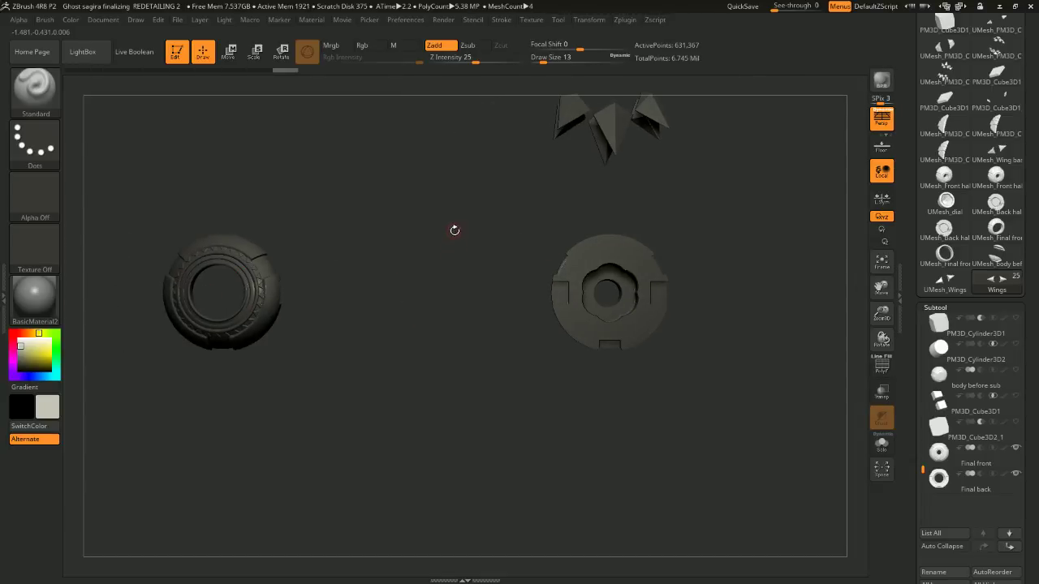
left_click_drag(454, 229, 682, 381)
left_click(883, 448)
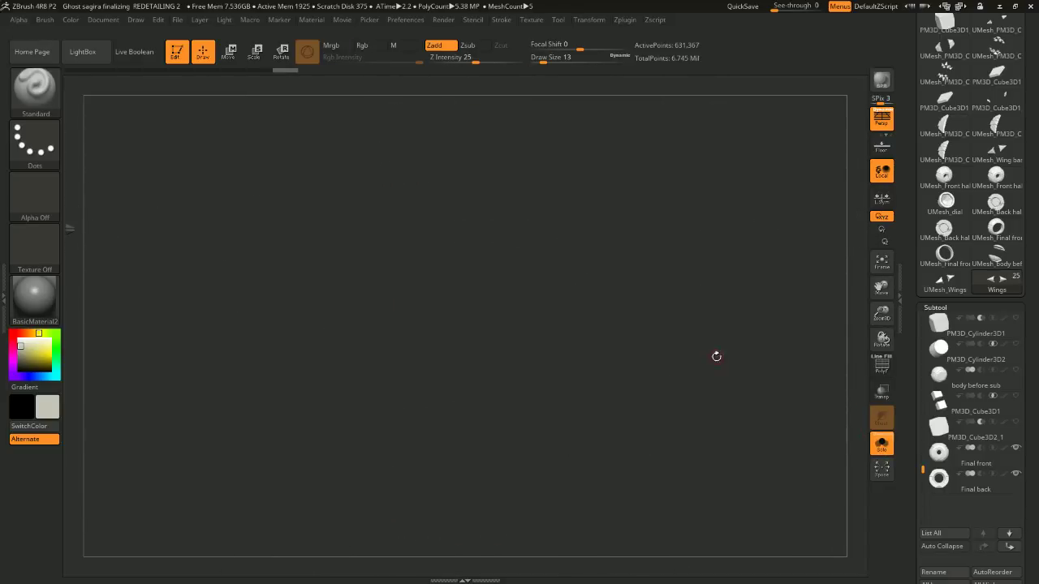
left_click(881, 469)
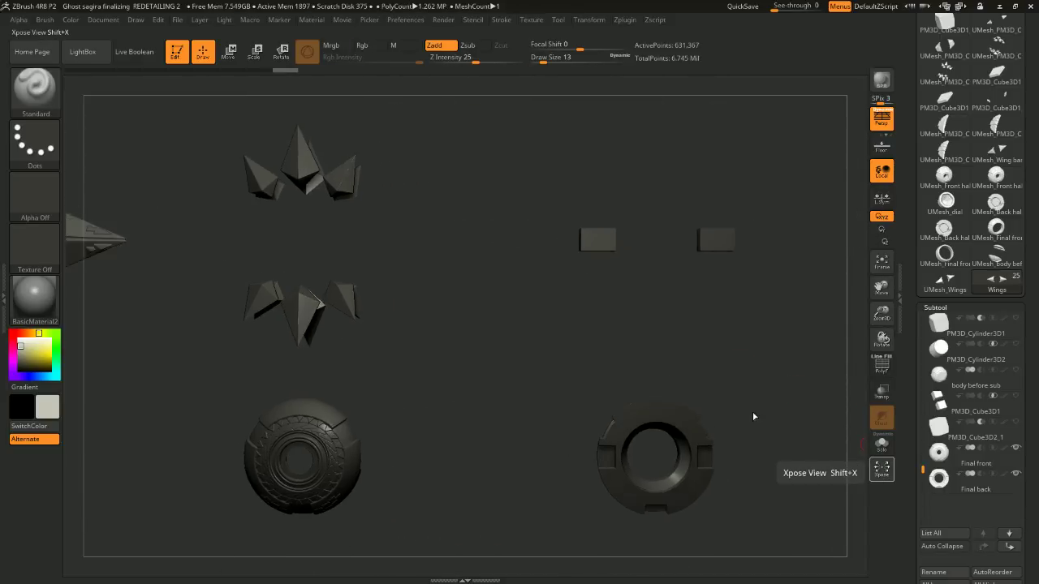
key("shift+x")
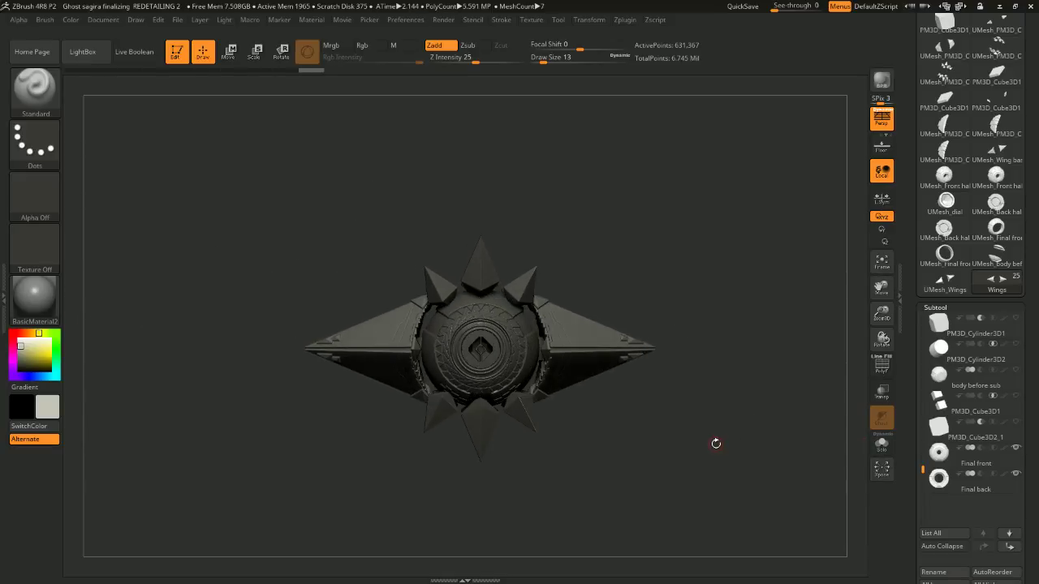
Examine the assembled Ghost's eye, dial, wings, spikes and back from several angles.
right_click_drag(718, 422, 367, 253, "ctrl")
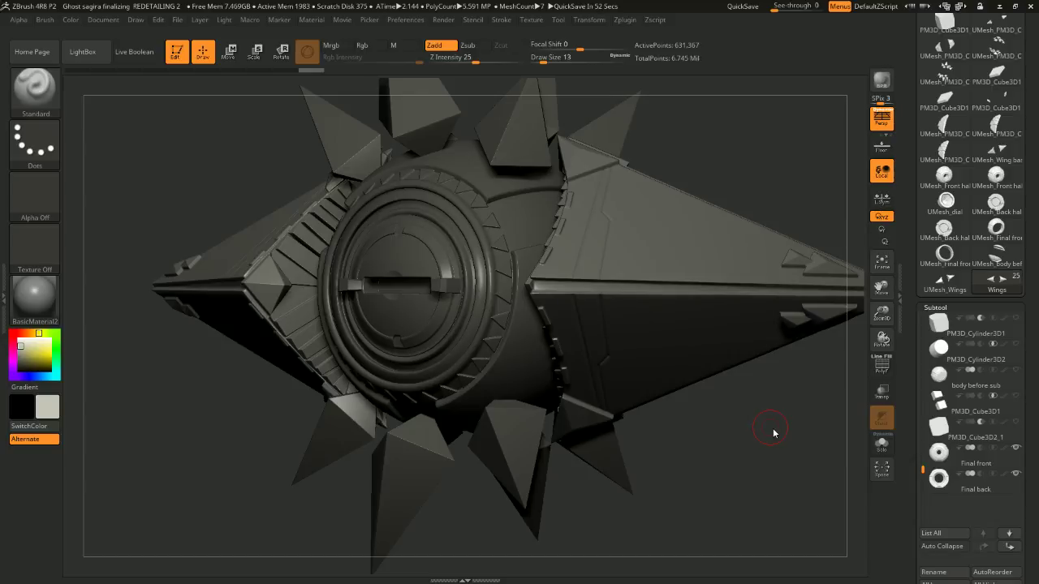
left_click_drag(789, 406, 626, 419)
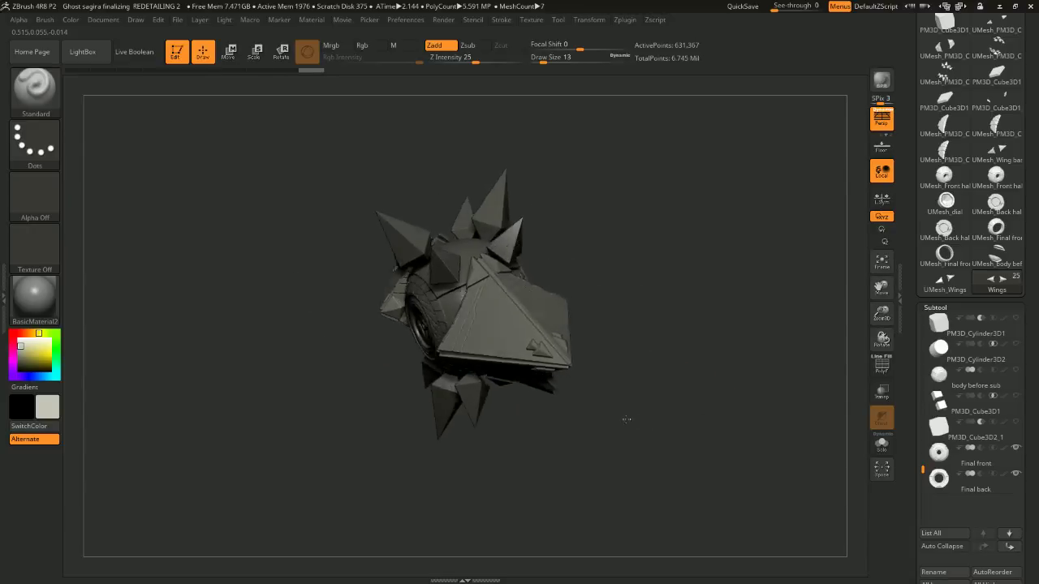
left_click_drag(654, 384, 696, 454)
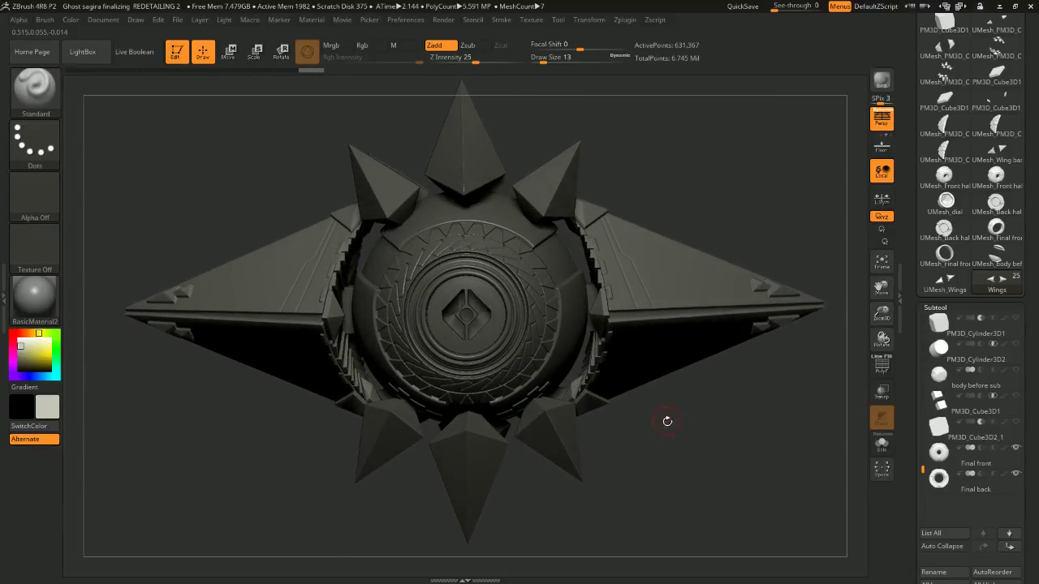
left_click_drag(667, 421, 695, 402)
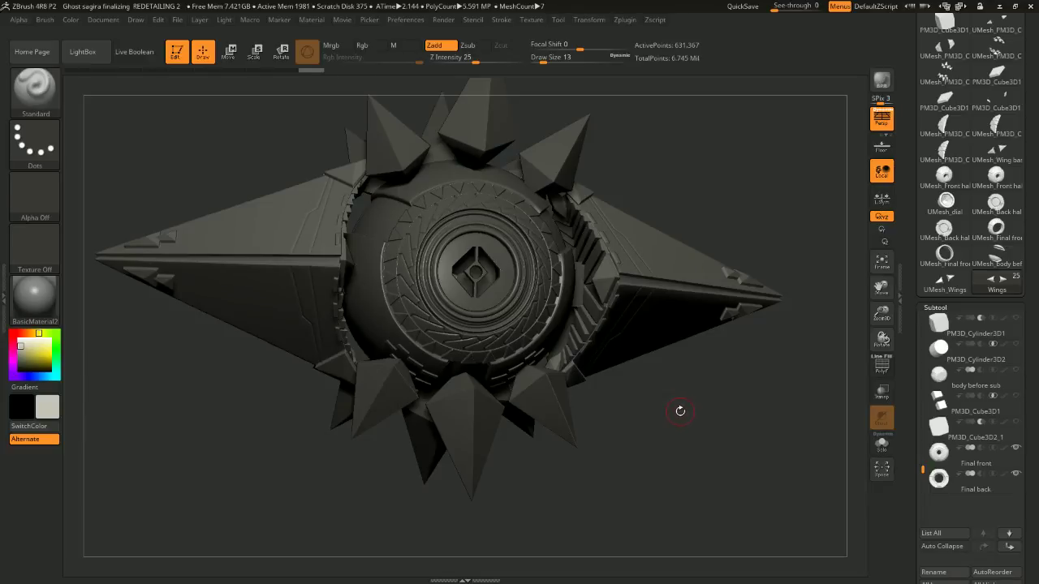
left_click_drag(673, 435, 695, 444)
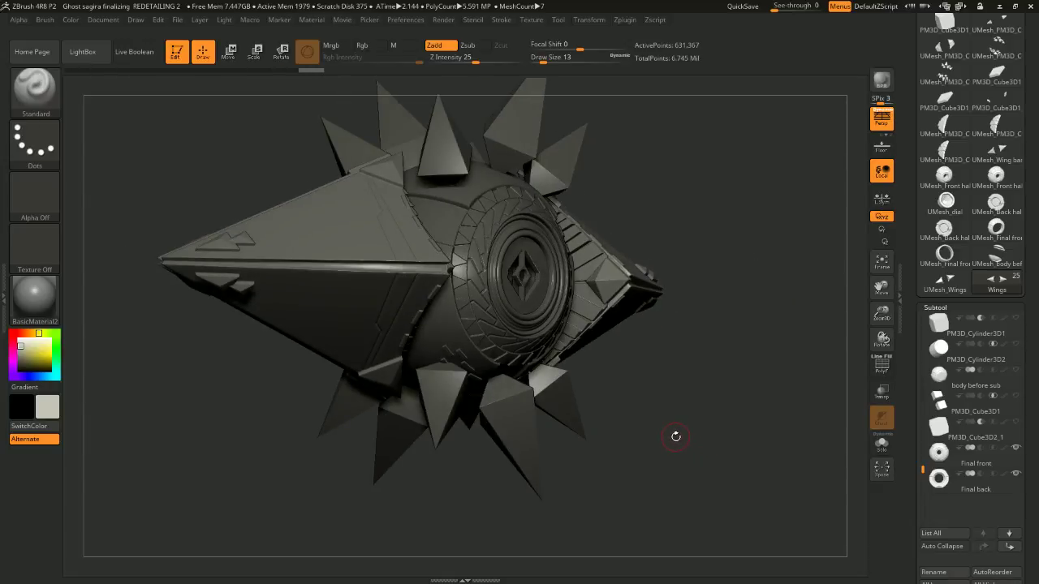
left_click_drag(677, 411, 463, 232)
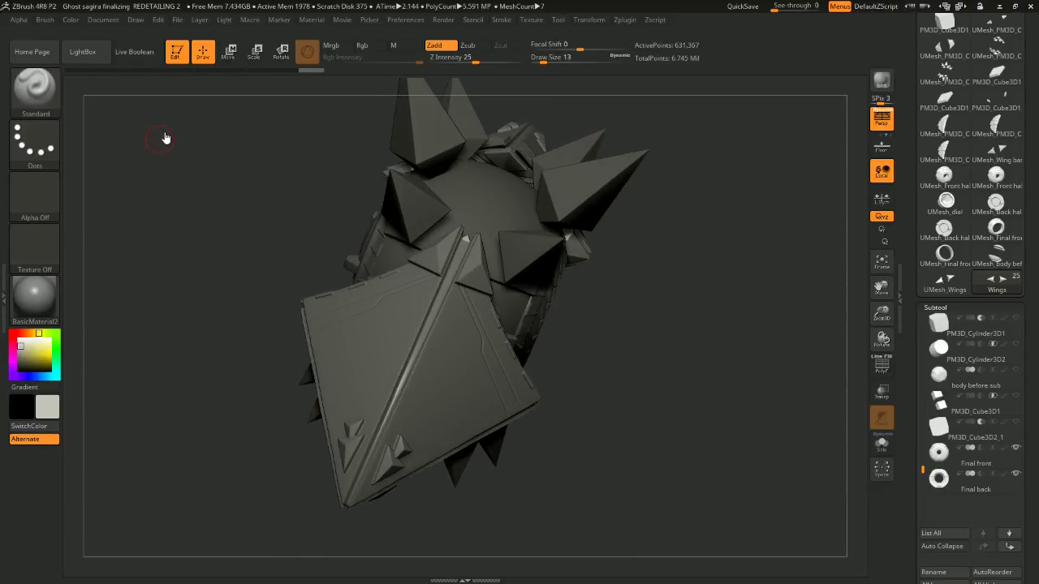
left_click_drag(230, 193, 739, 306)
left_click_drag(805, 315, 788, 259)
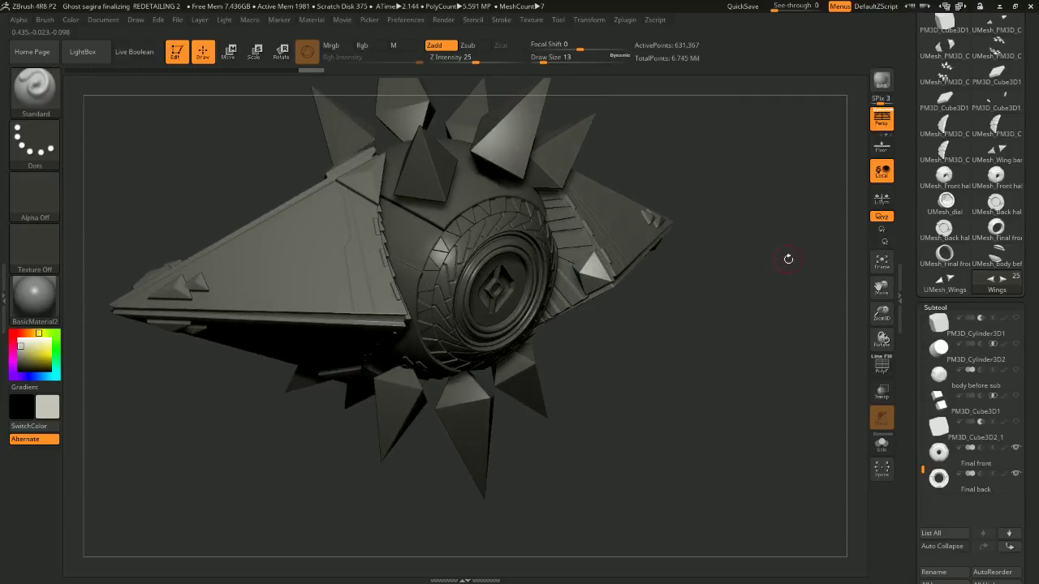
left_click_drag(720, 175, 665, 146)
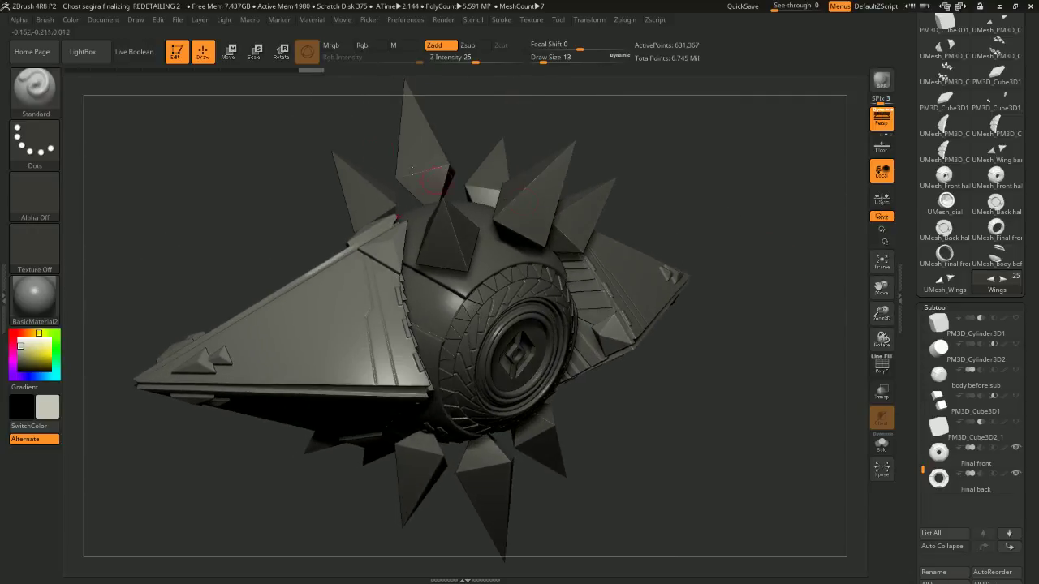
left_click(344, 20)
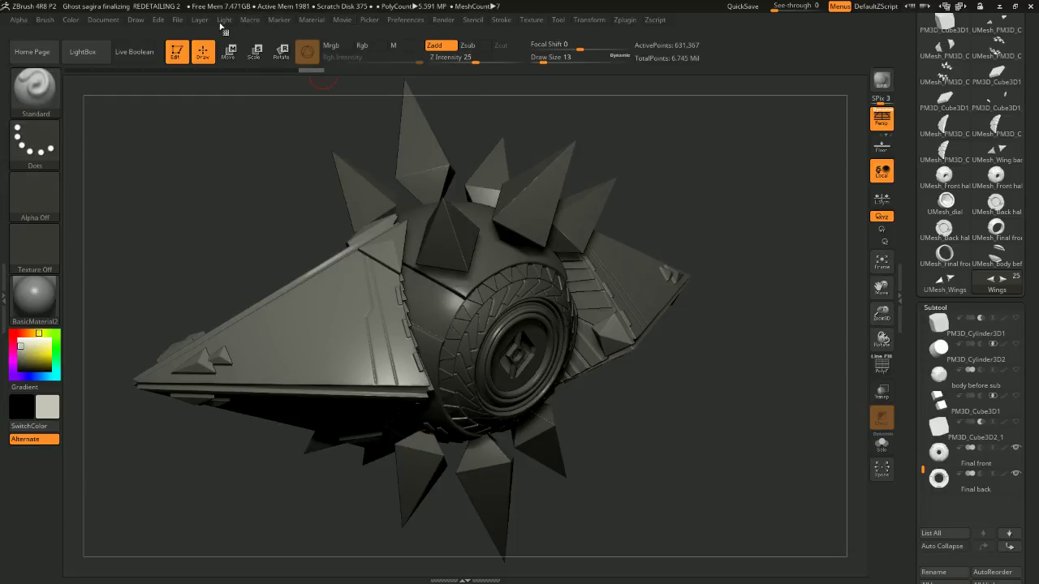
left_click(176, 18)
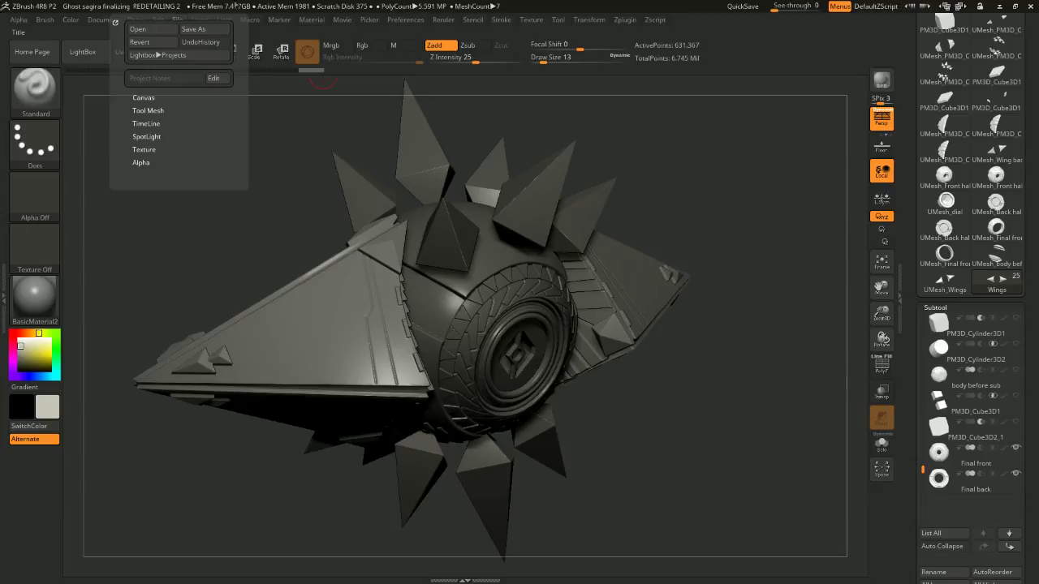
left_click(178, 20)
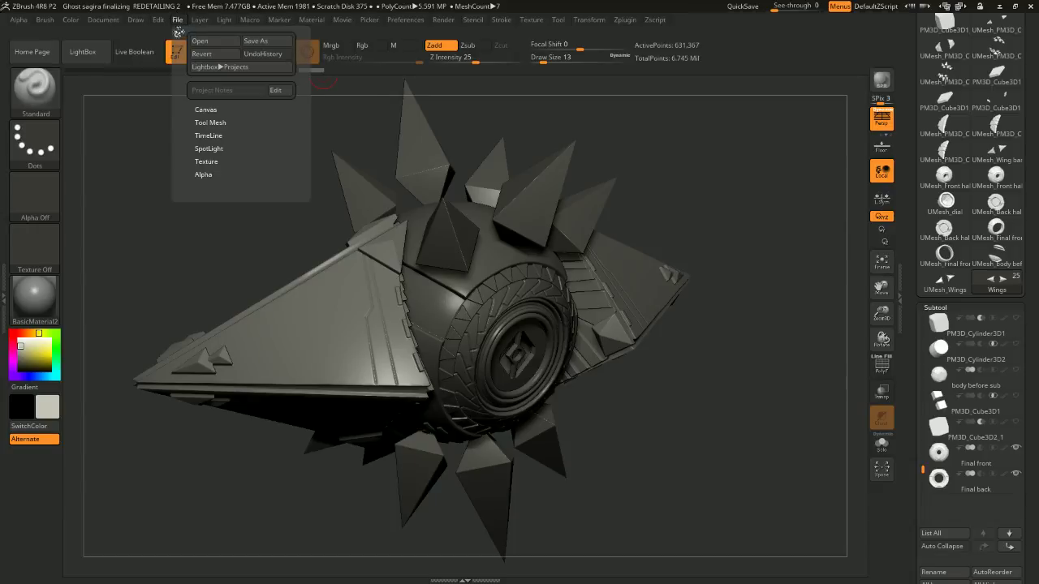
left_click(250, 20)
left_click(311, 20)
left_click(341, 20)
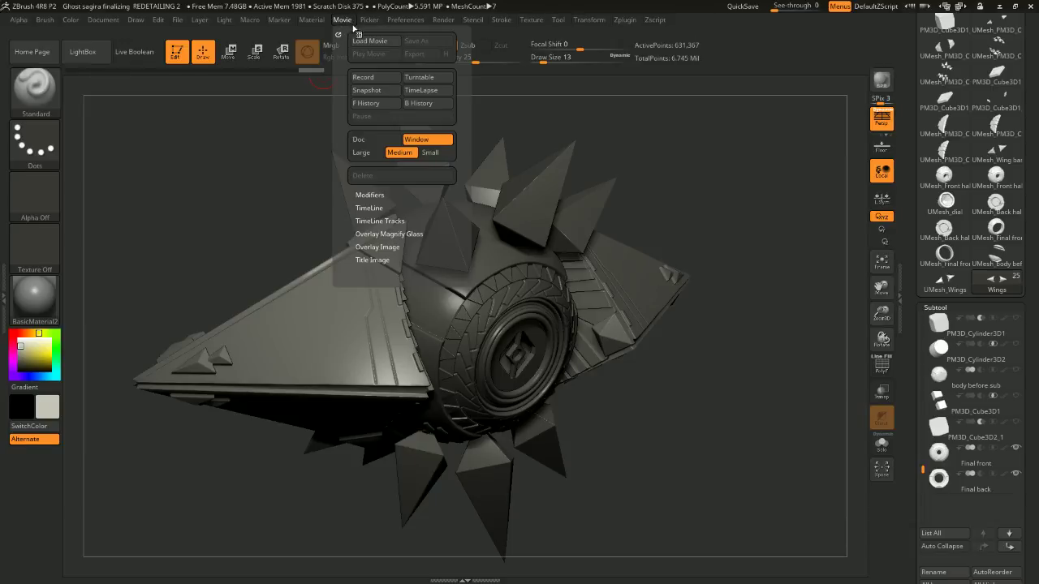
left_click(373, 24)
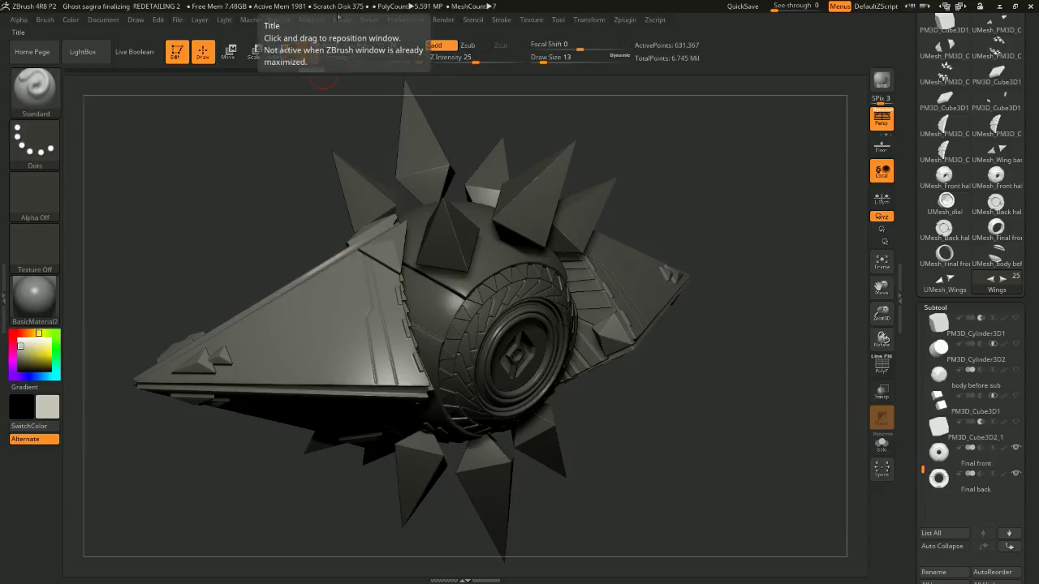
left_click(342, 20)
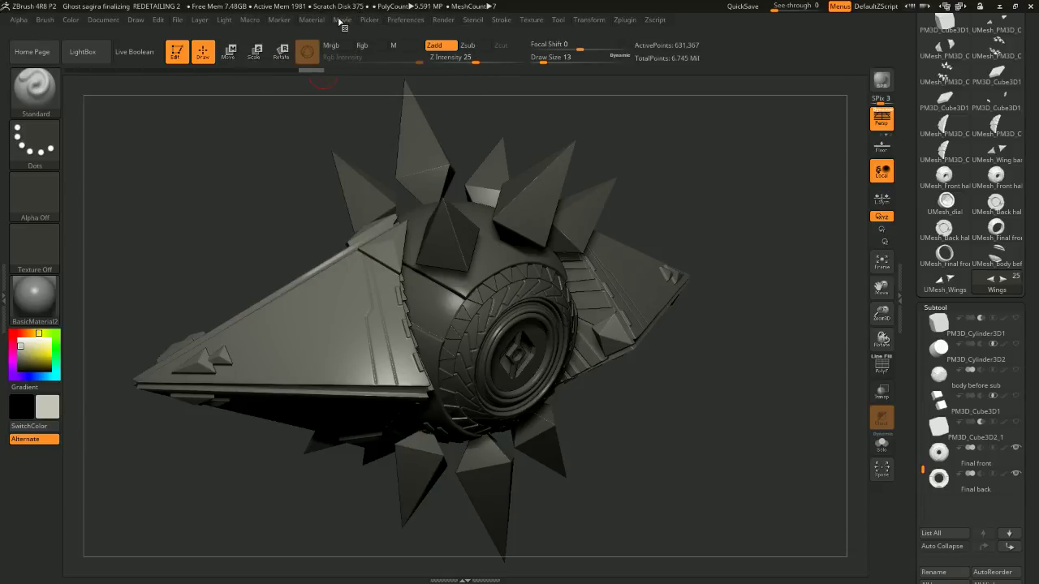
left_click(343, 21)
left_click(178, 26)
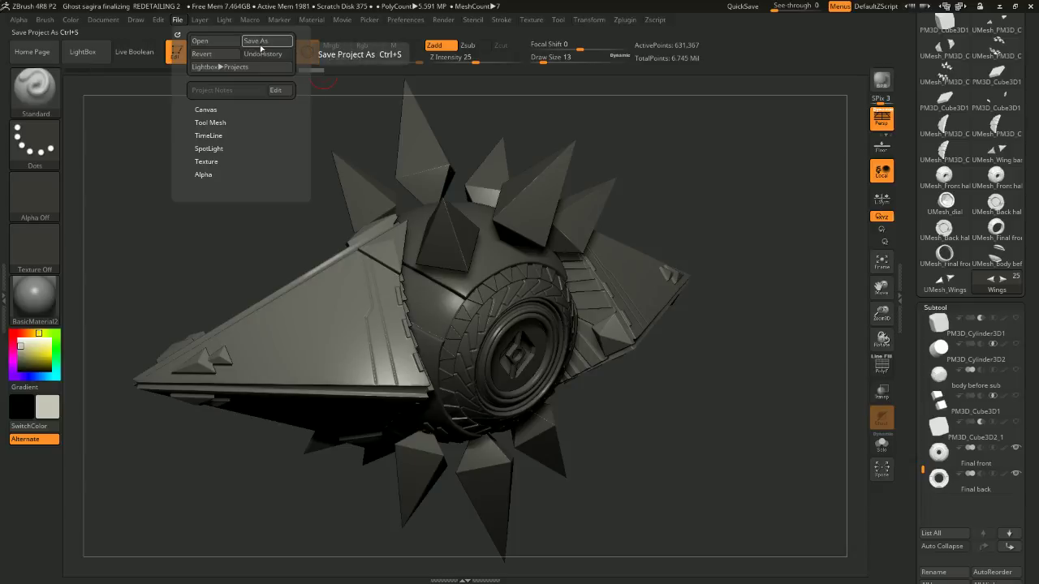